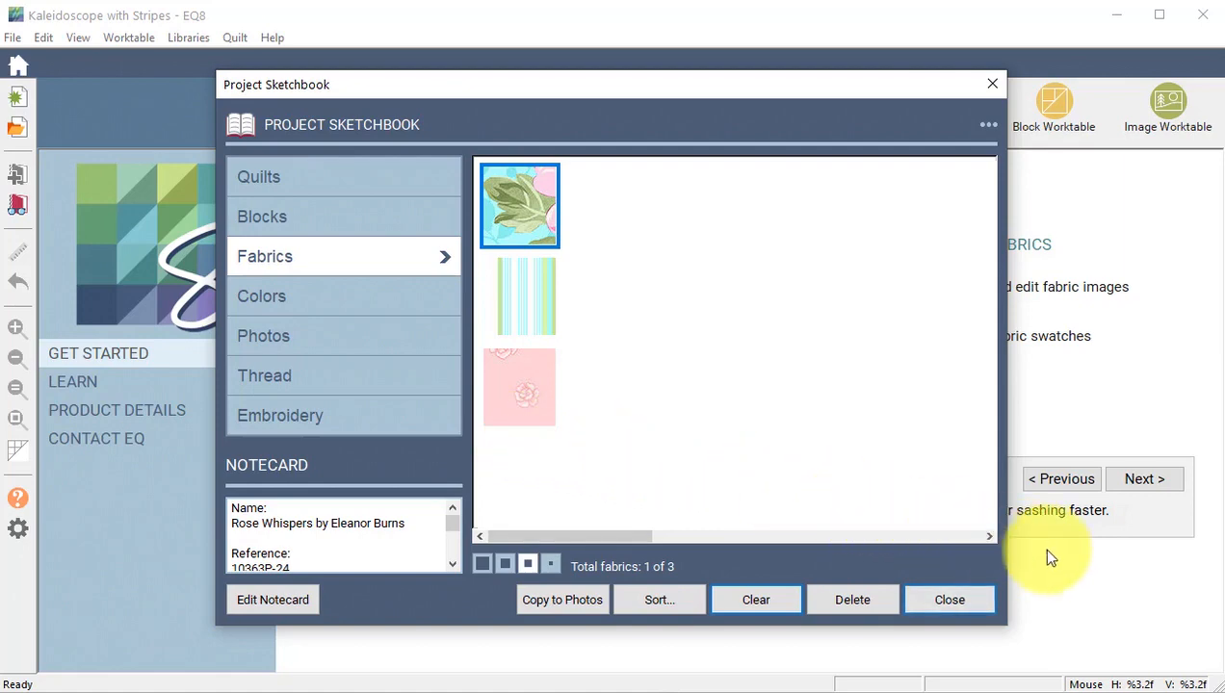
Close the project sketchbook and start a new pieced PolyDraw block from scratch with the Kaleidoscope grid
click(942, 600)
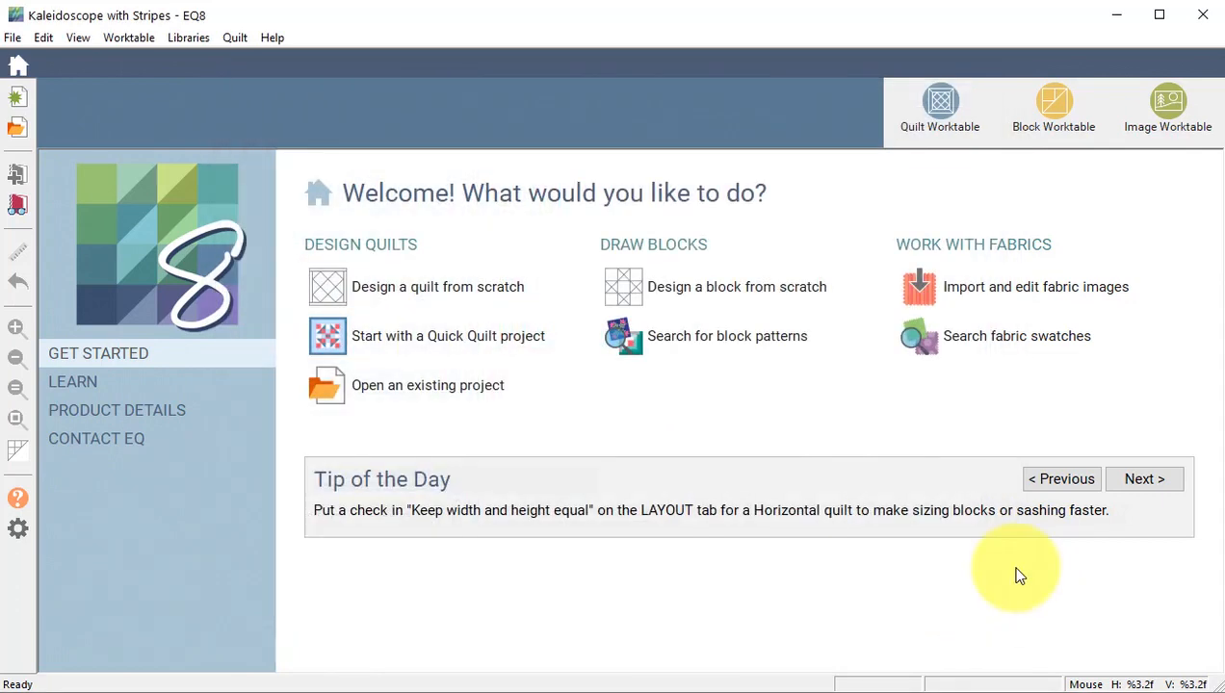
click(628, 289)
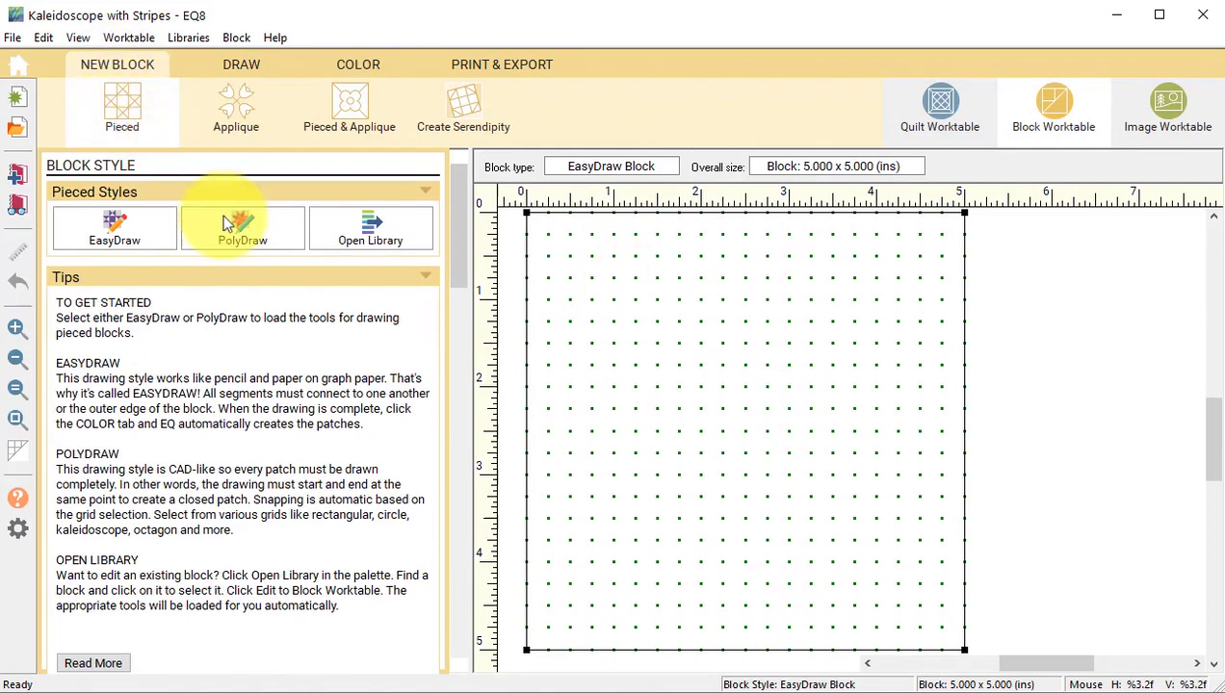
click(240, 236)
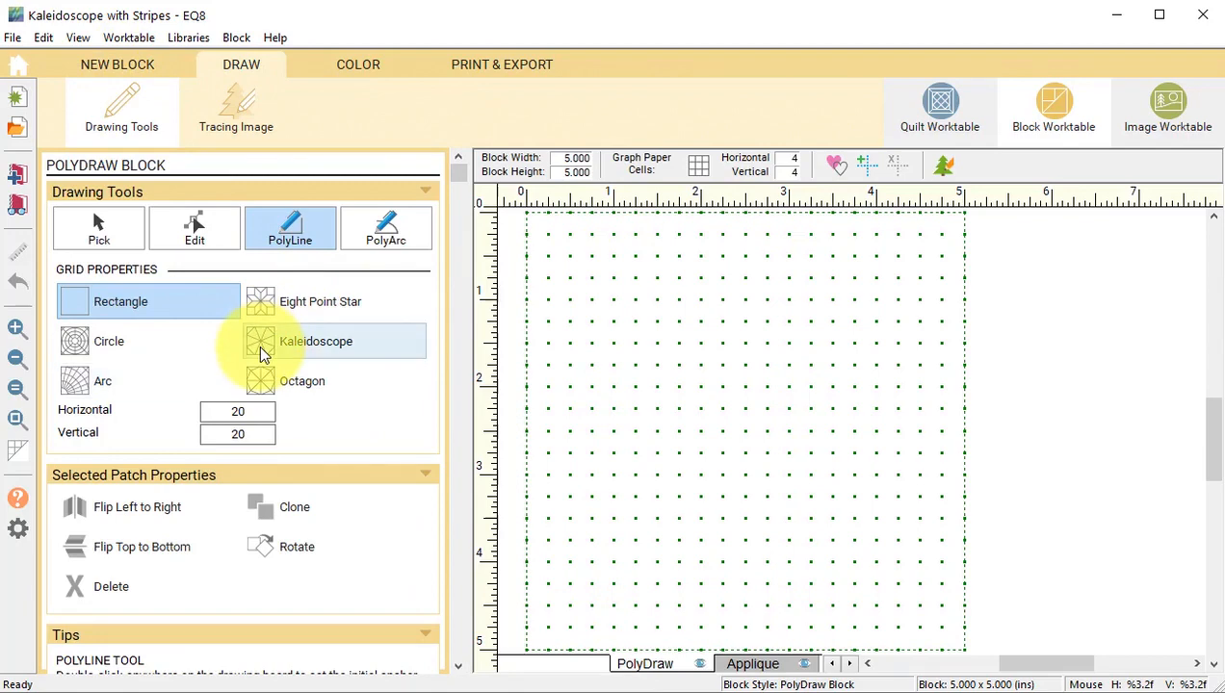
click(259, 345)
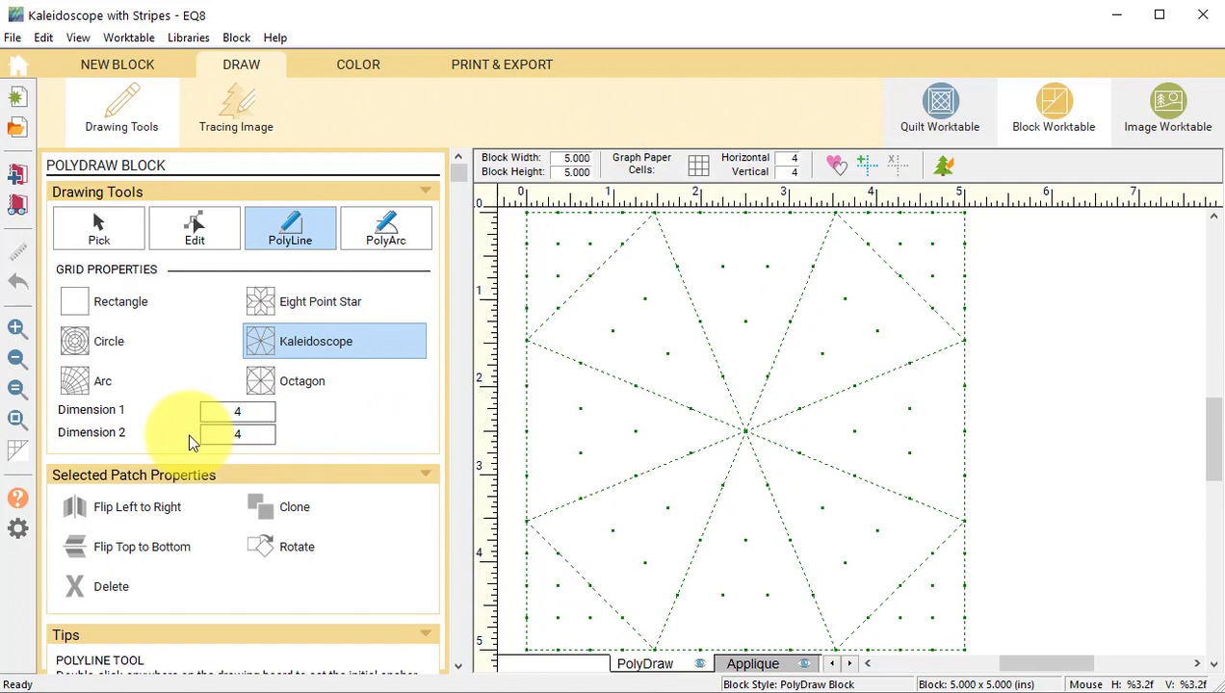
Set the block's width and height to 12 inches
click(576, 157)
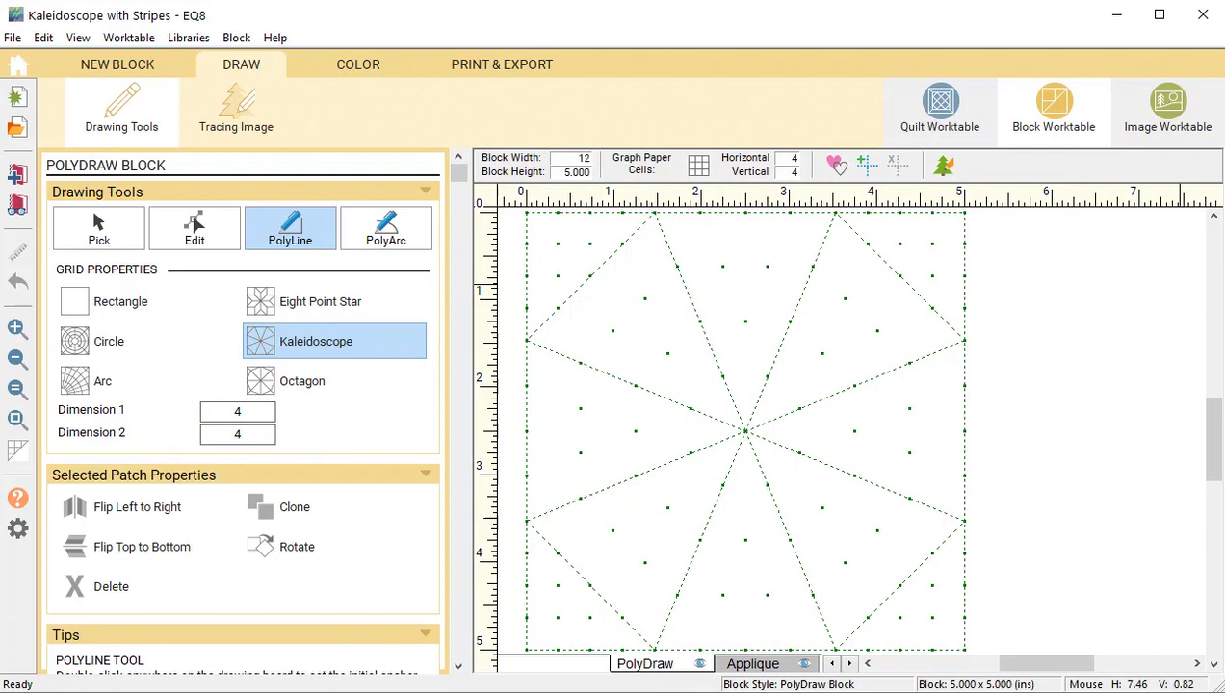
key(Tab)
text(12)
key(Tab)
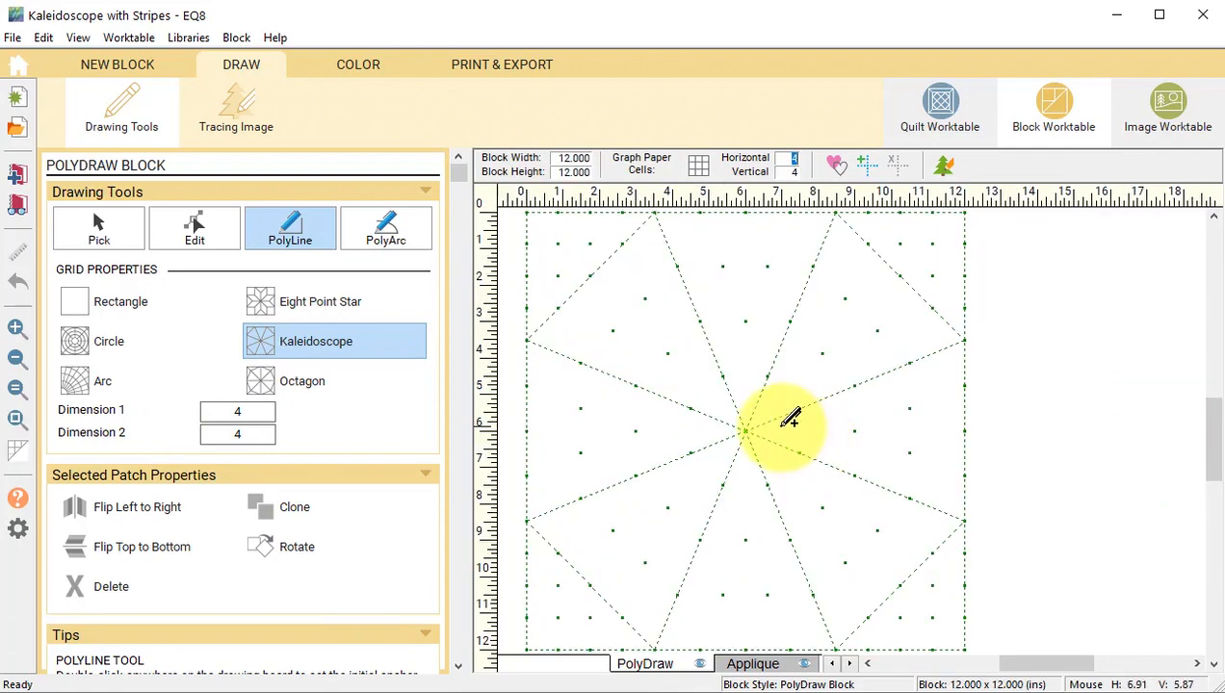
Draw a closed PolyLine triangle joining the top wedge's left corner, the midpoint of its left side and the midpoint of its outer edge
click(288, 219)
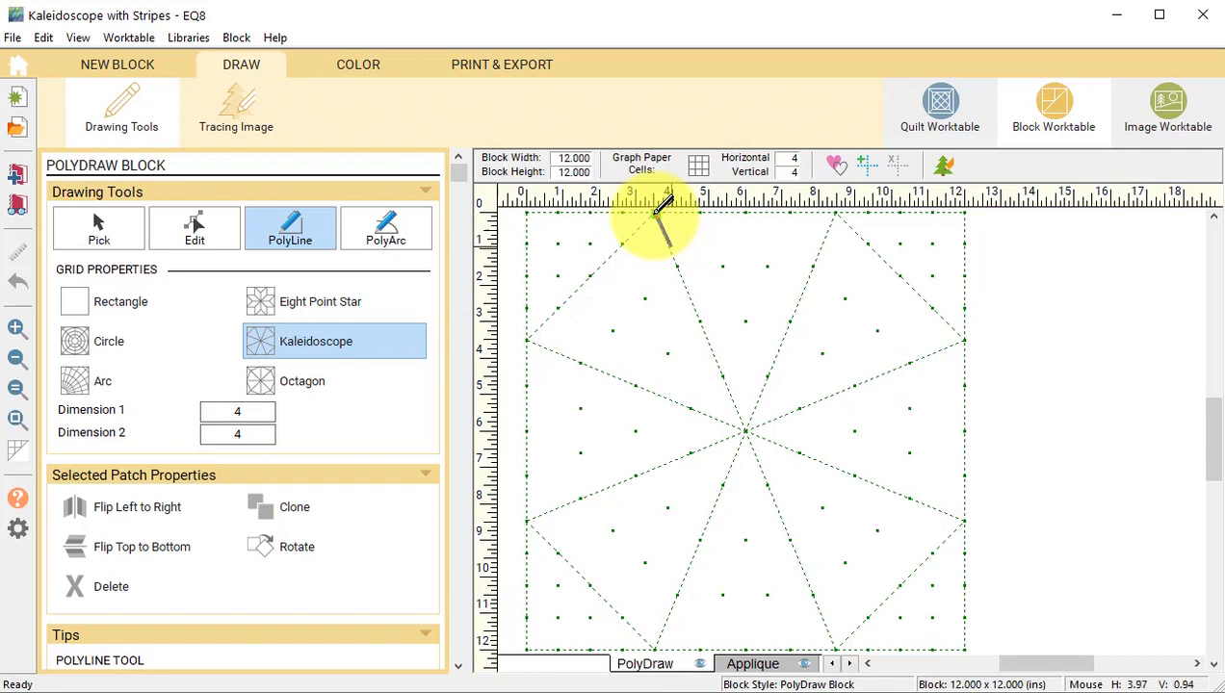
drag(655, 212, 703, 321)
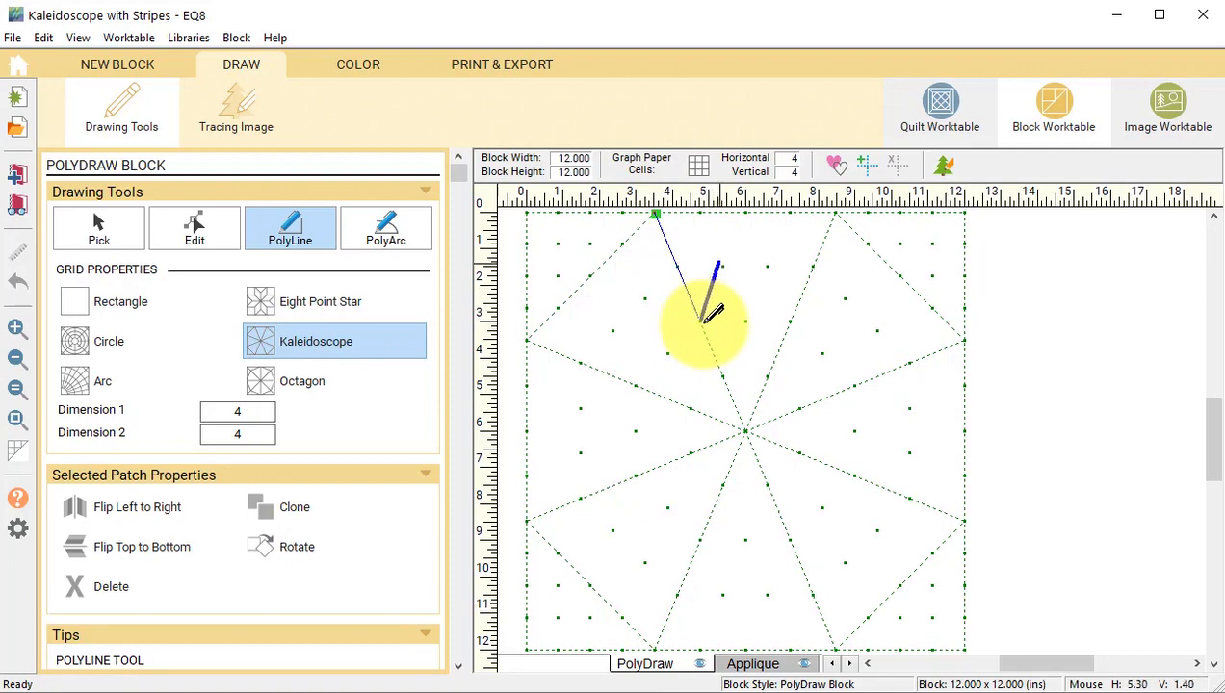
drag(745, 211, 743, 213)
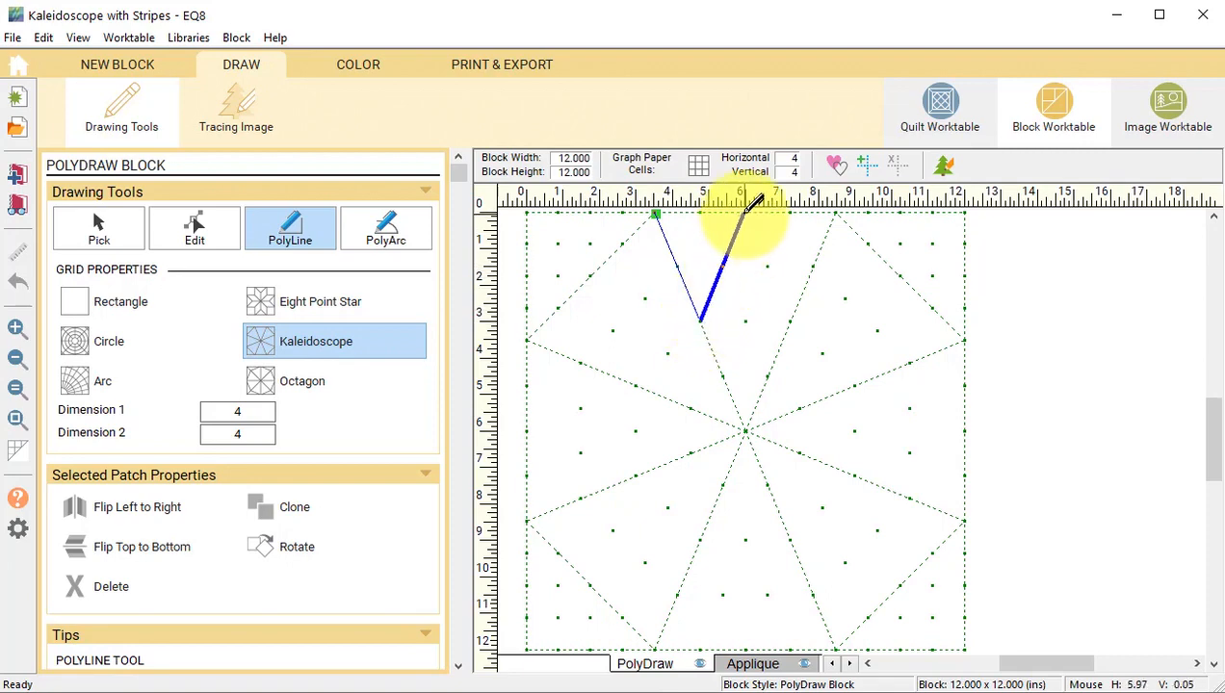
click(663, 213)
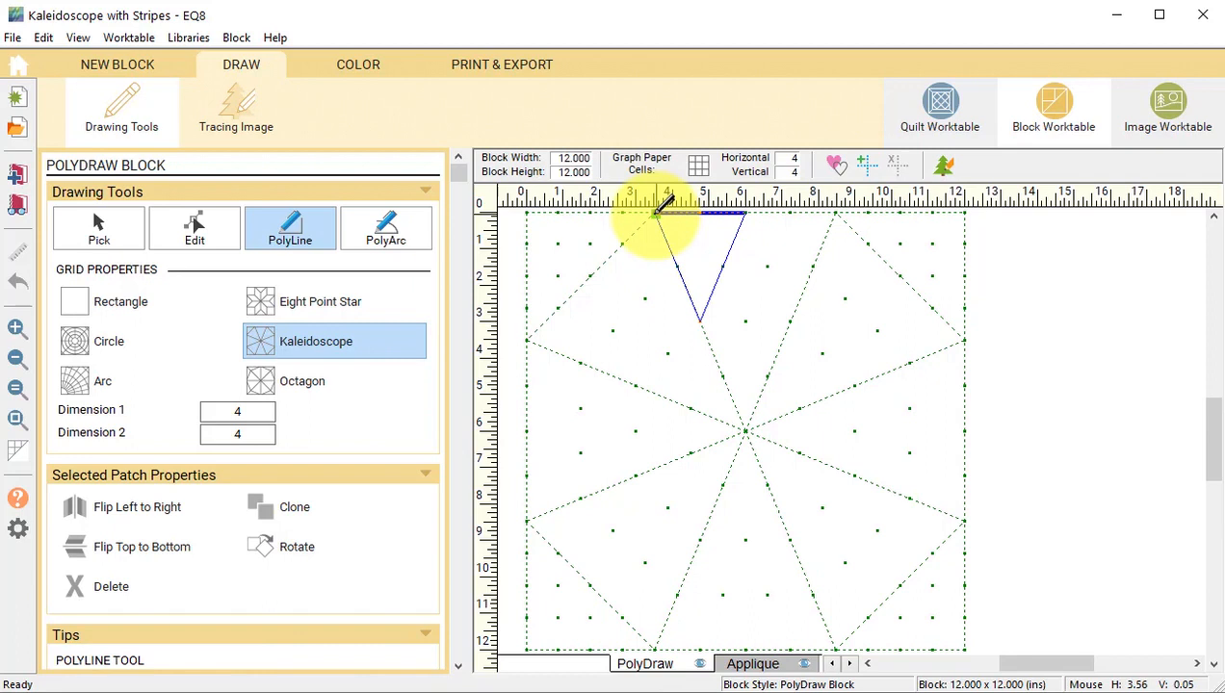
click(655, 211)
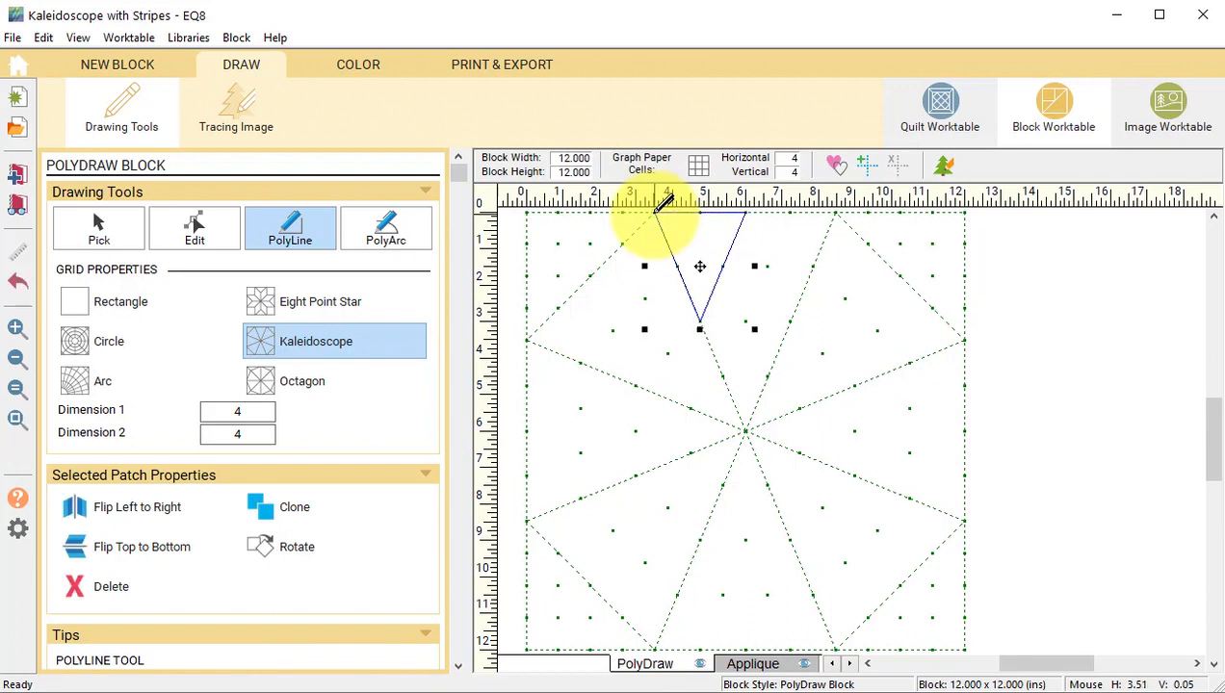
Turn on patch filling, clone the triangle and place the copy in the right half of the top wedge's outer edge
click(839, 169)
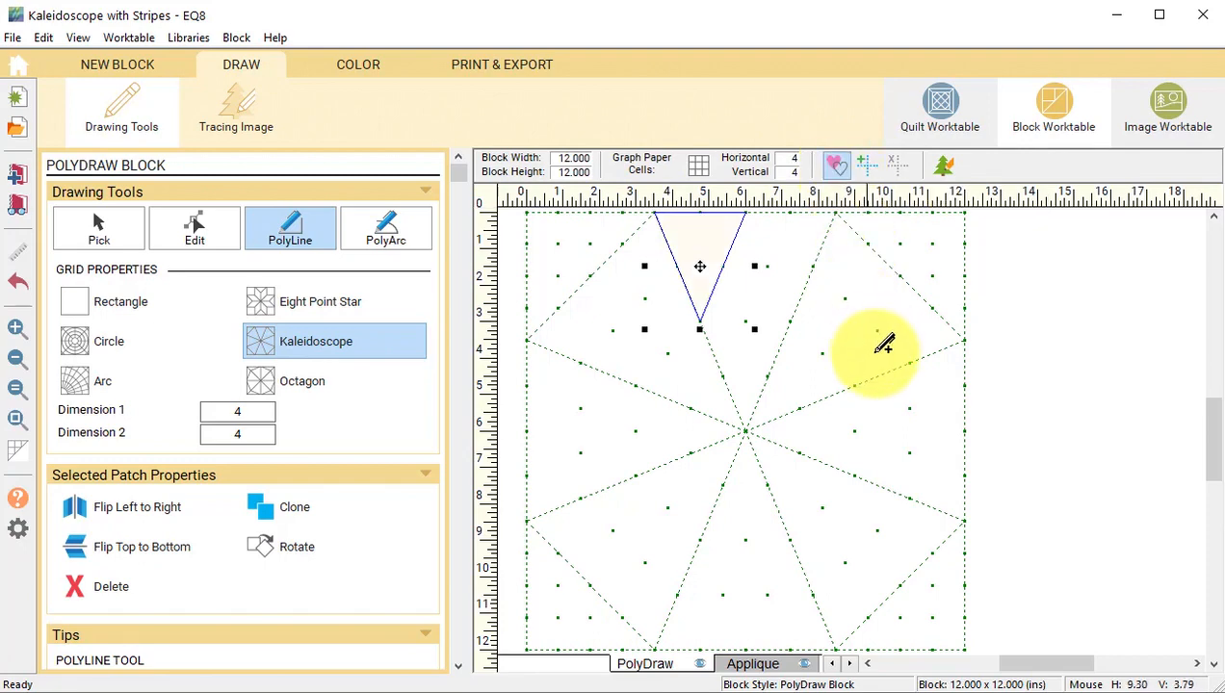
click(260, 507)
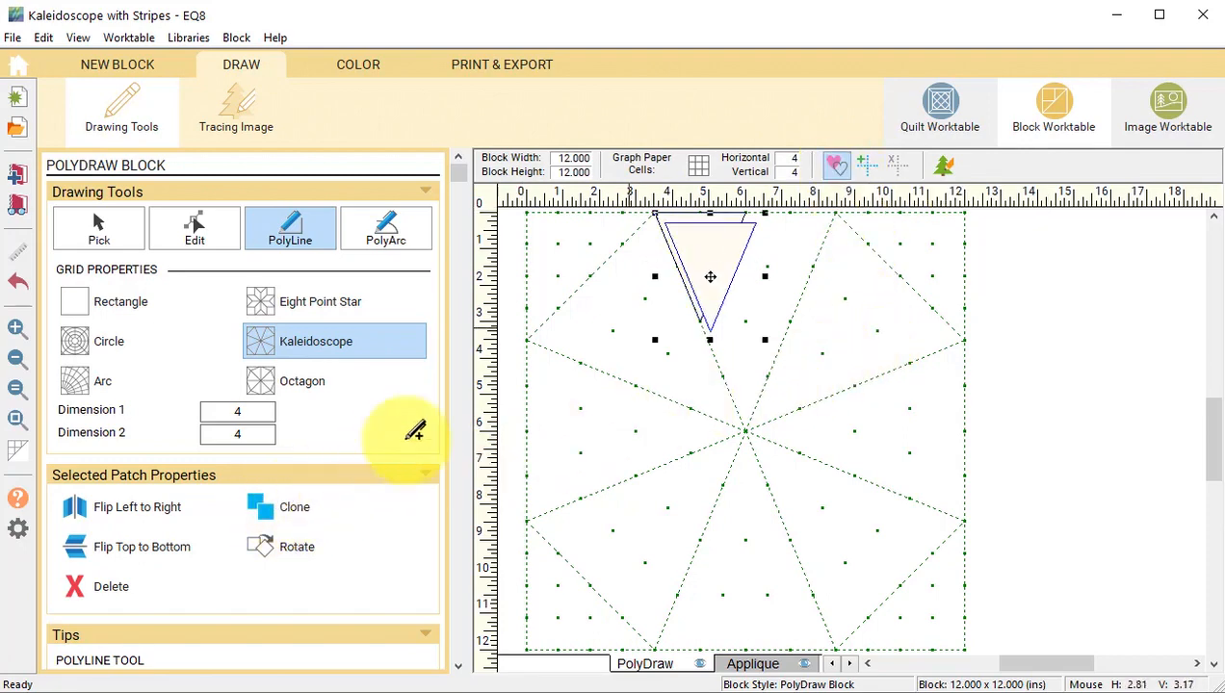
drag(709, 277, 790, 266)
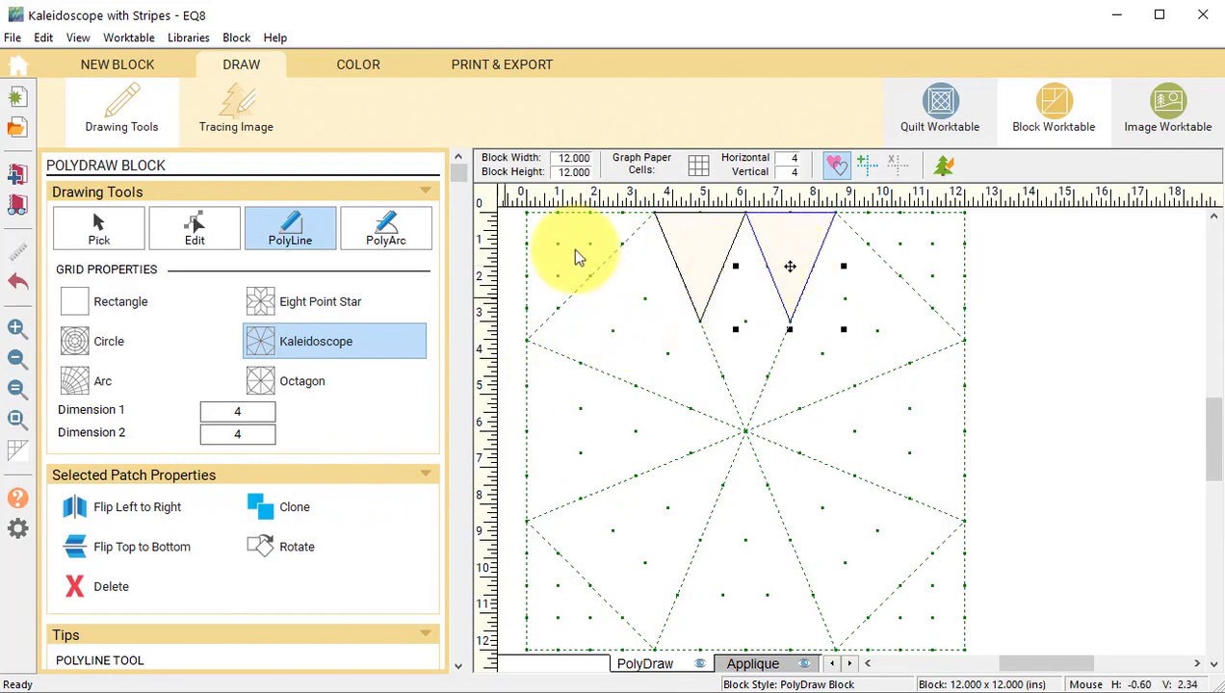
Draw a closed PolyLine diamond between the two triangles, from the top edge's midpoint down to the block's center
click(297, 235)
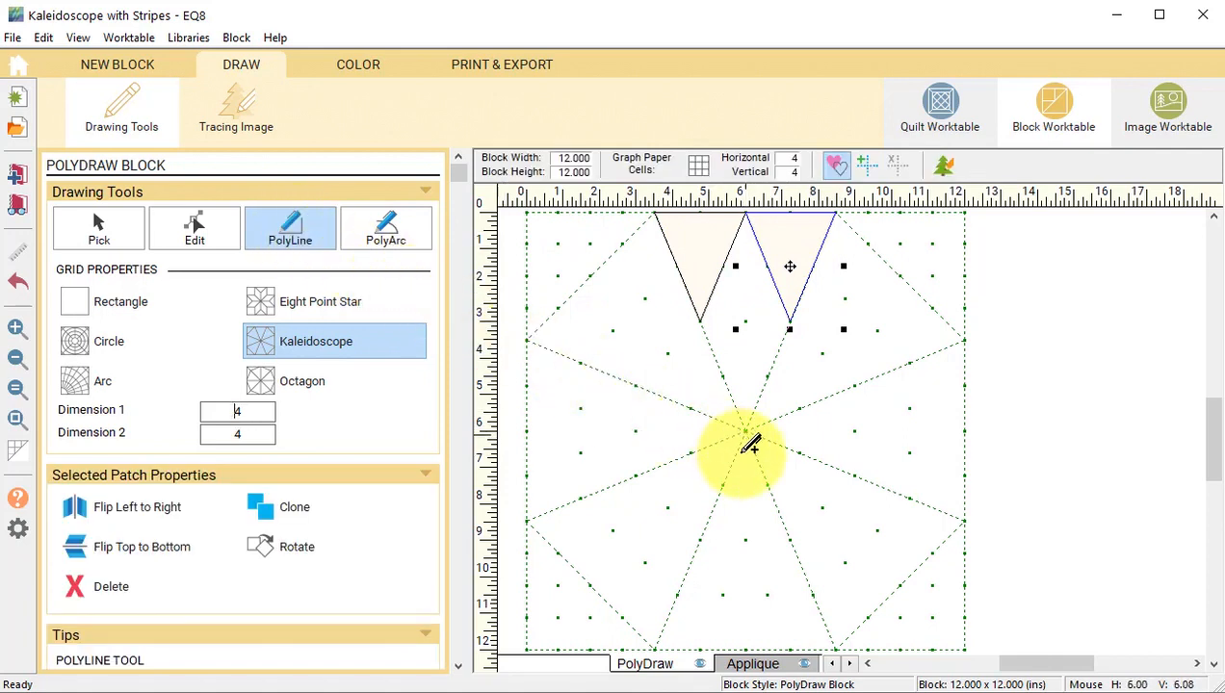
click(747, 214)
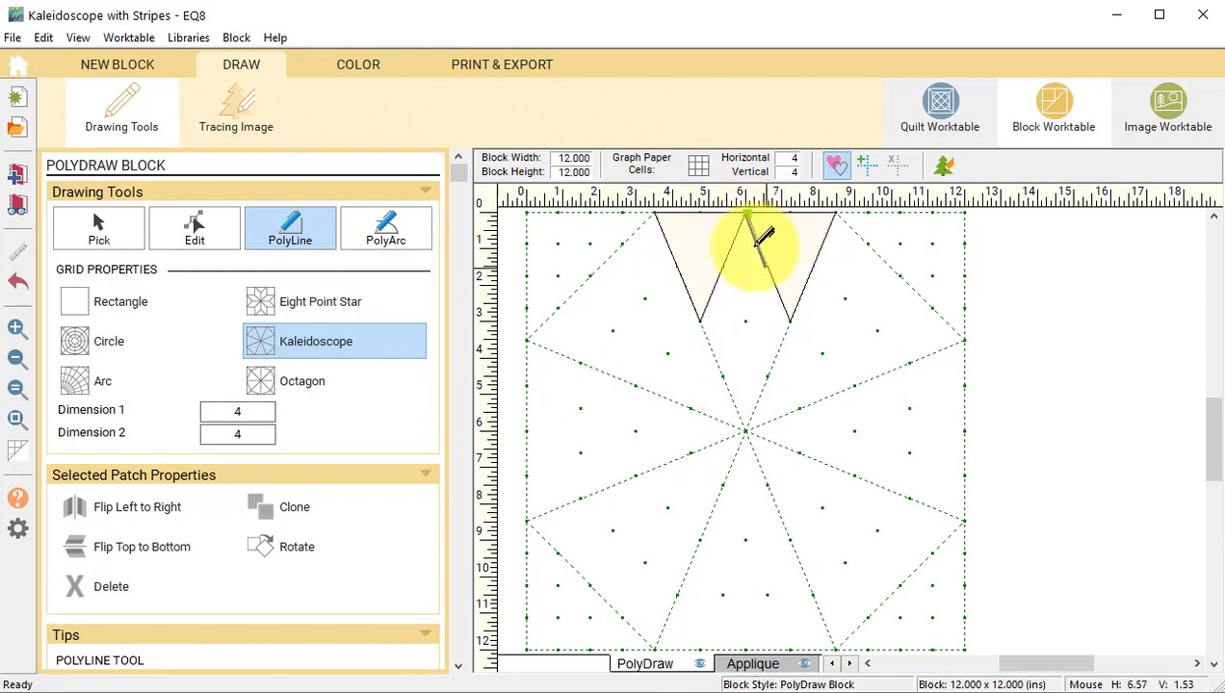
click(789, 320)
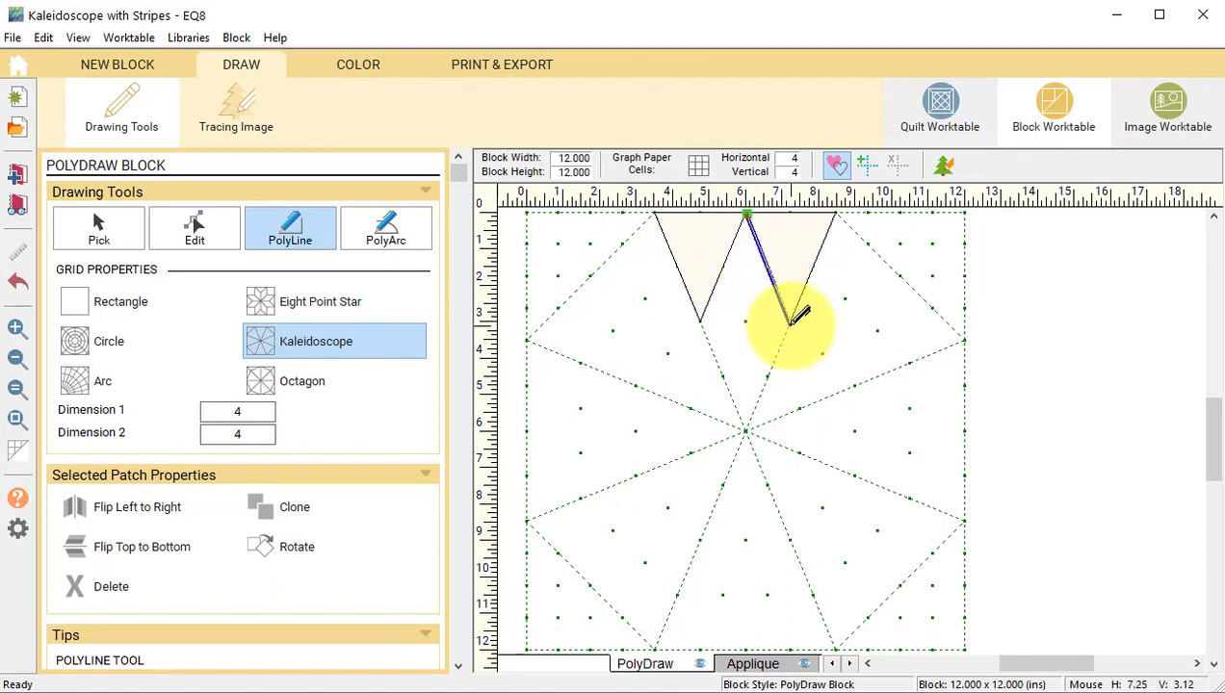
click(747, 430)
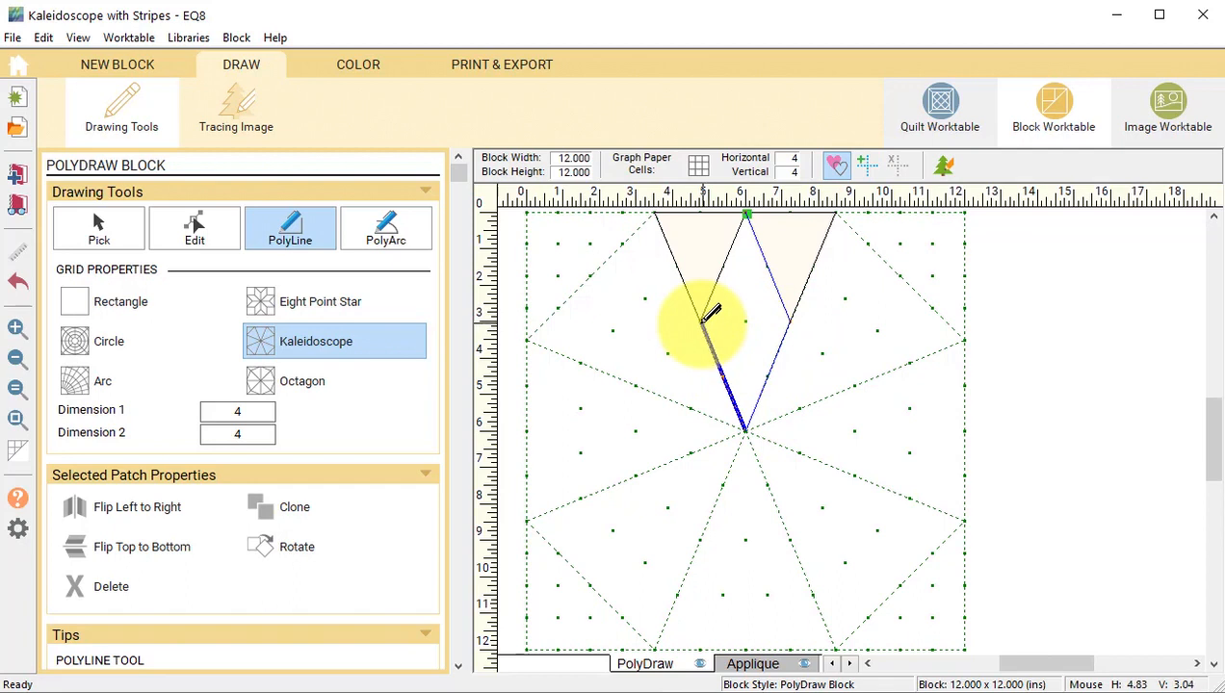
click(702, 322)
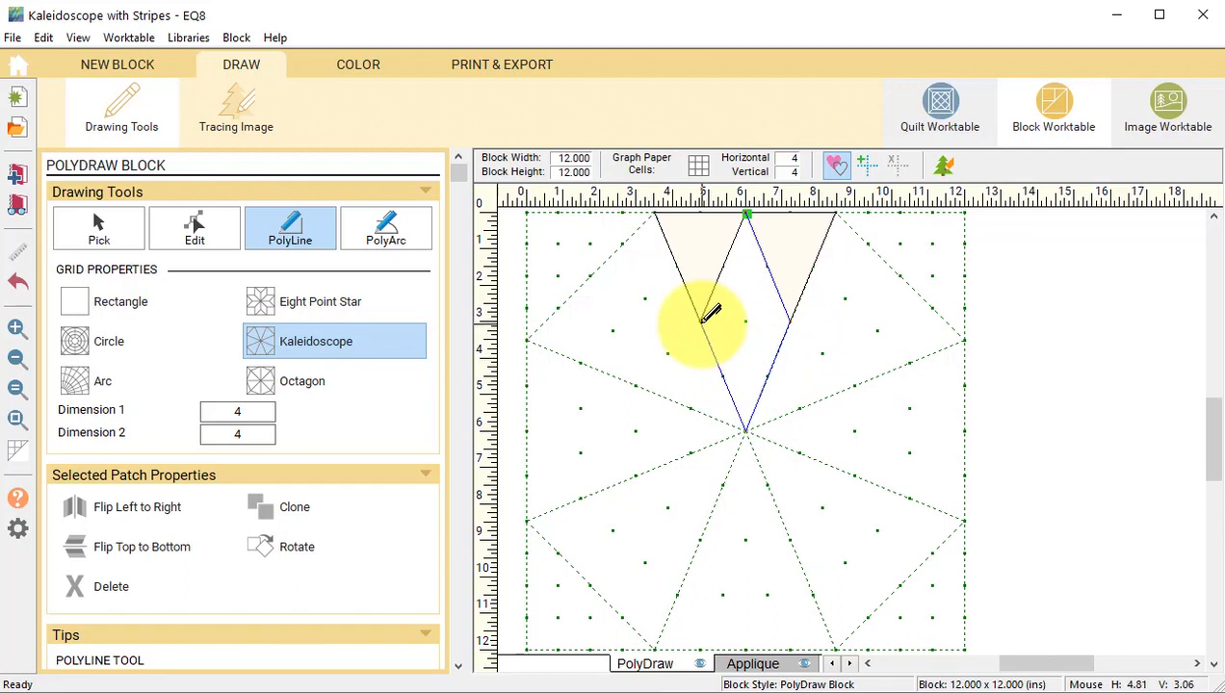
click(748, 210)
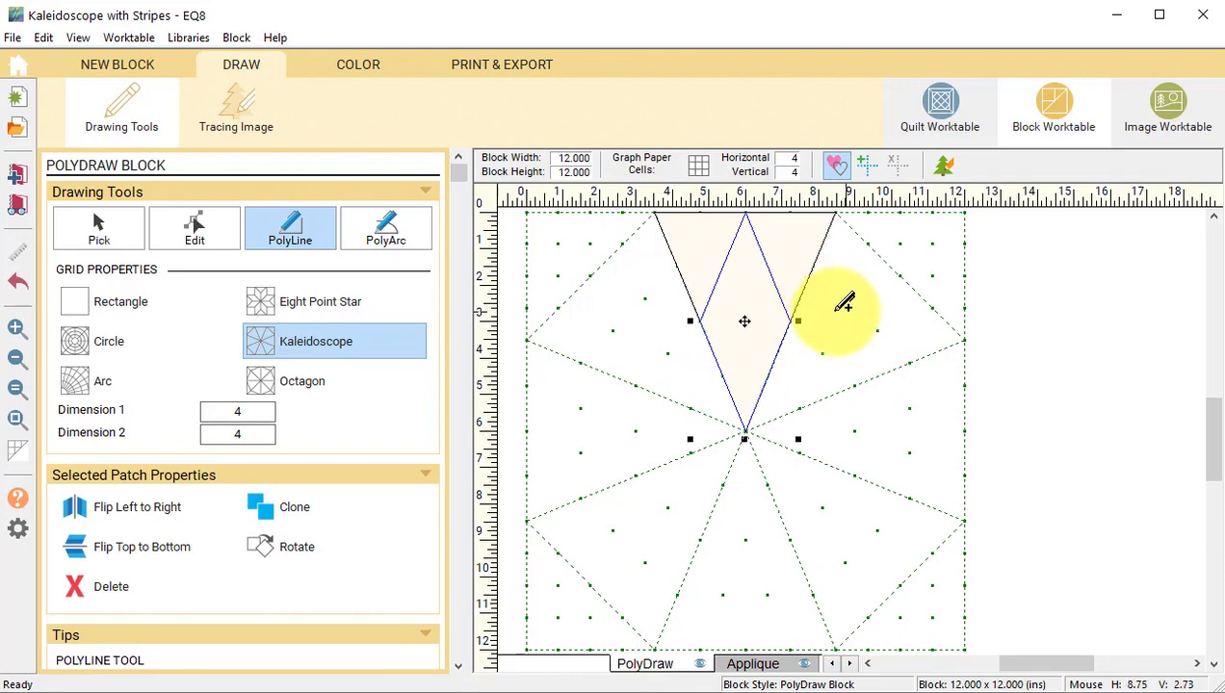
Clone all three patches of the top wedge, rotate the copy 45° clockwise and fit it into the upper-right wedge
click(104, 234)
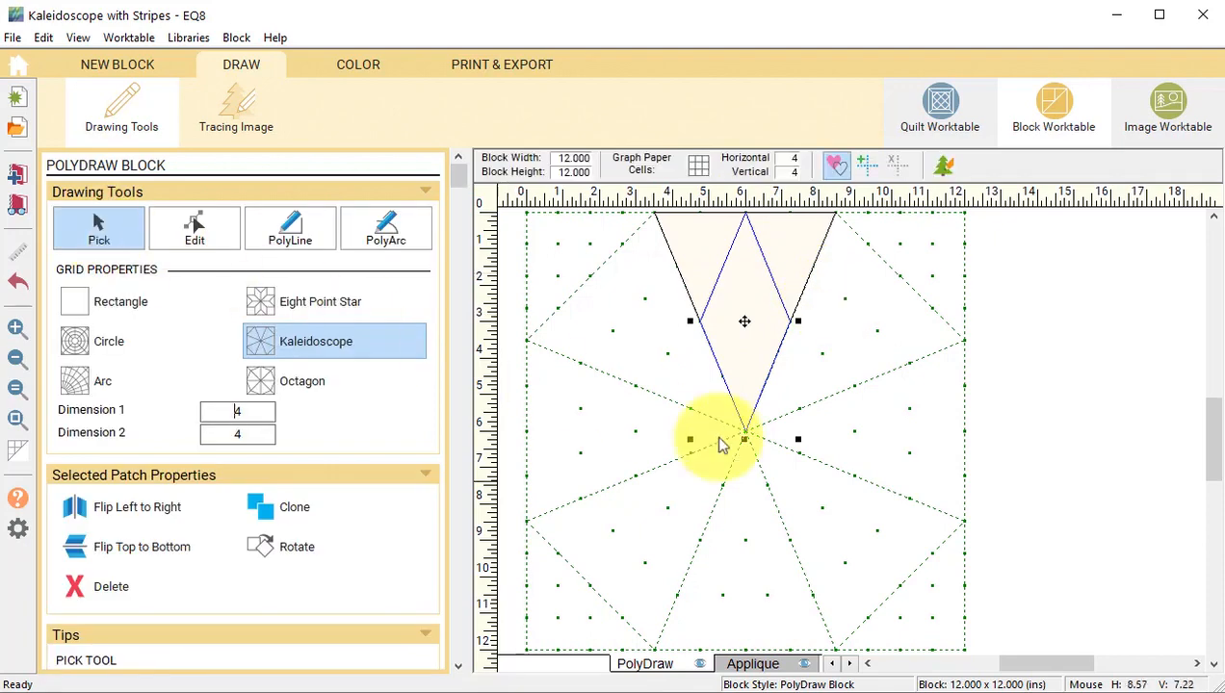
drag(894, 494, 619, 169)
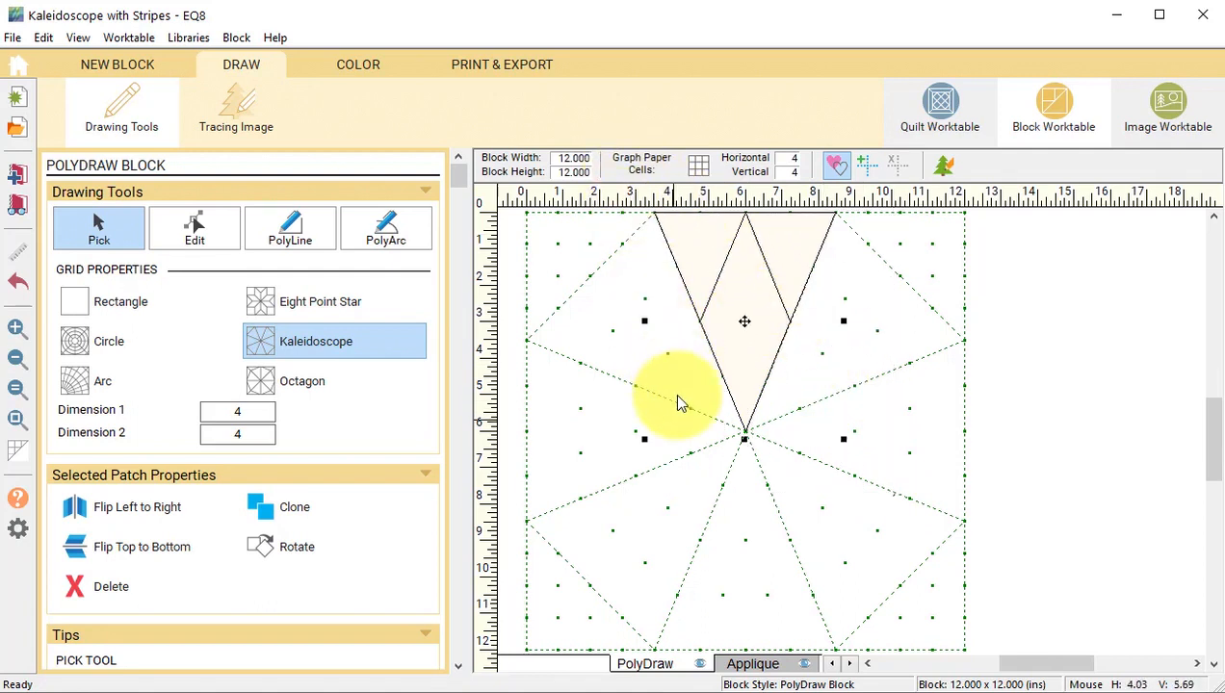
click(263, 512)
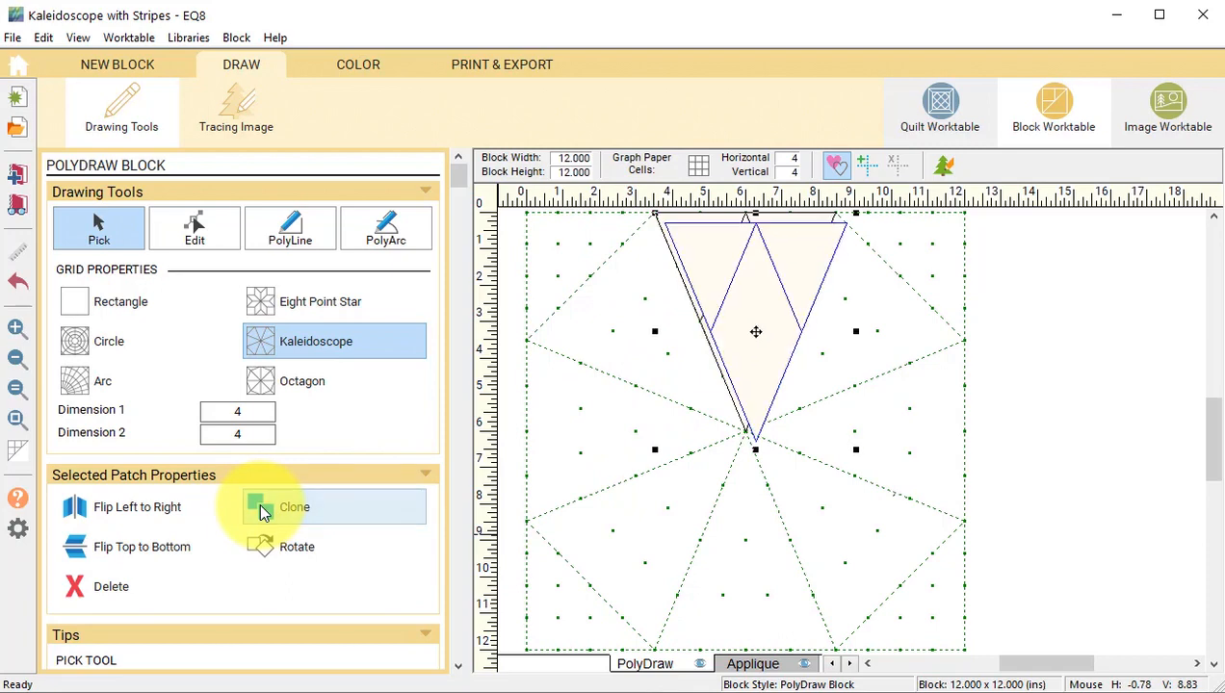
click(257, 552)
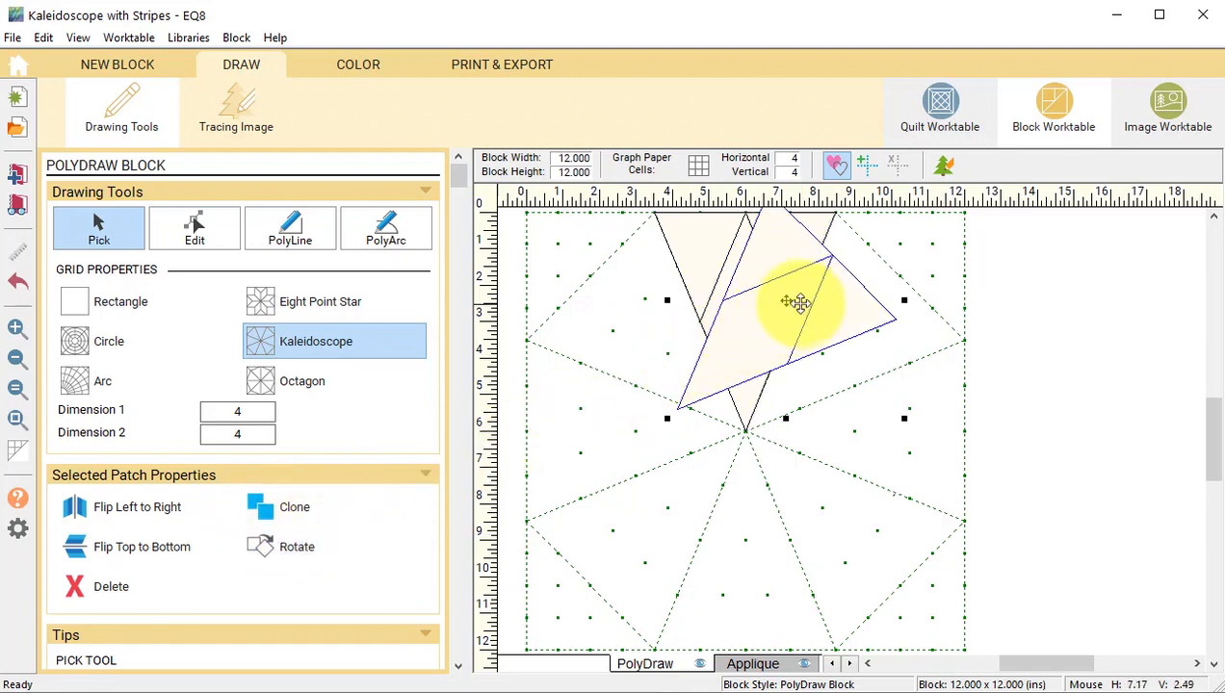
drag(793, 300, 854, 325)
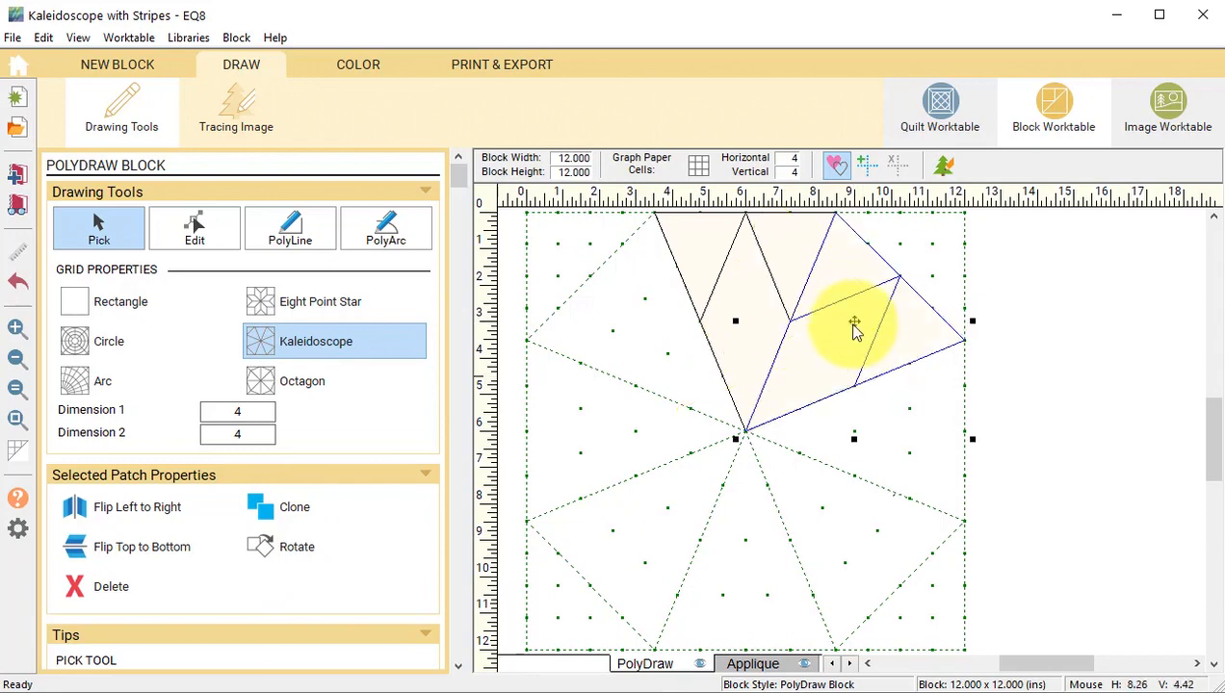
Draw a closed PolyLine triangle filling the block's upper-right corner outside the wedge
click(286, 232)
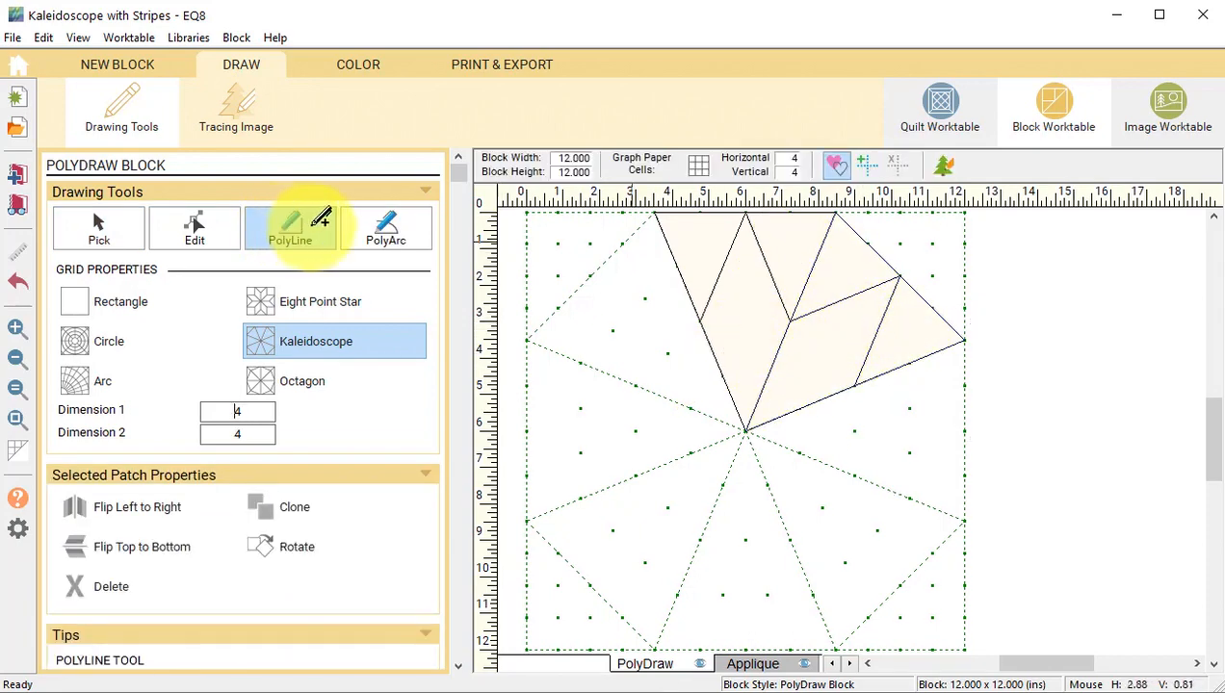
click(836, 213)
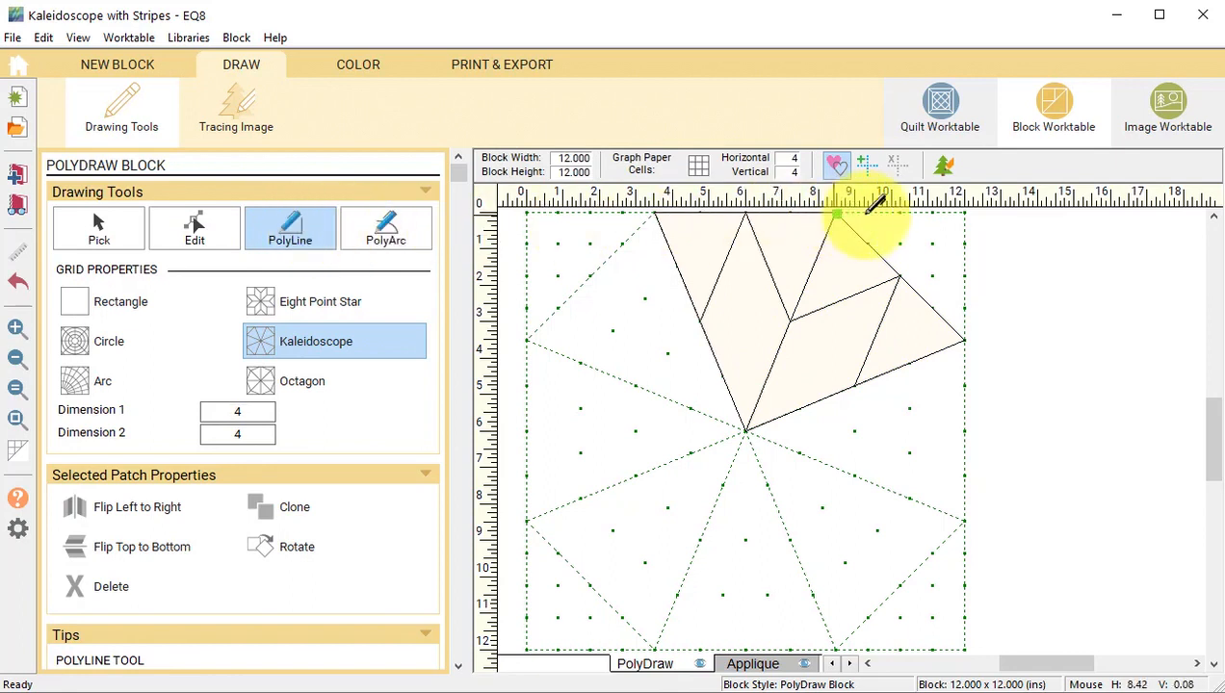
click(964, 212)
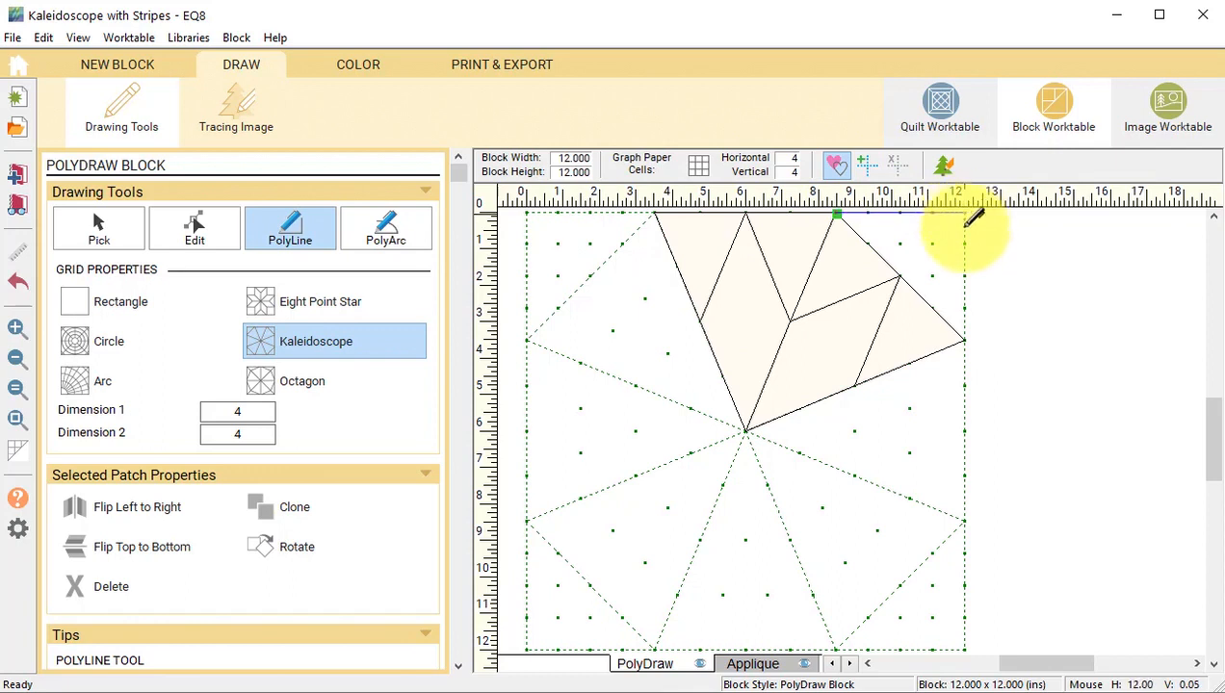
click(964, 340)
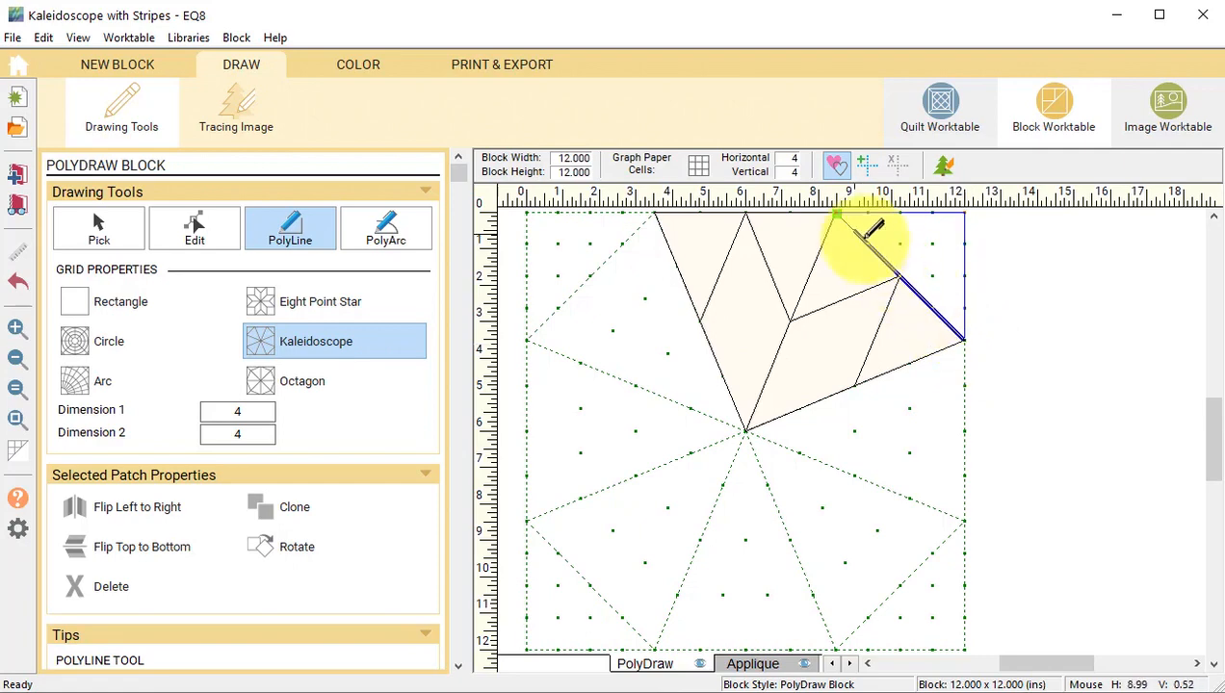
click(837, 213)
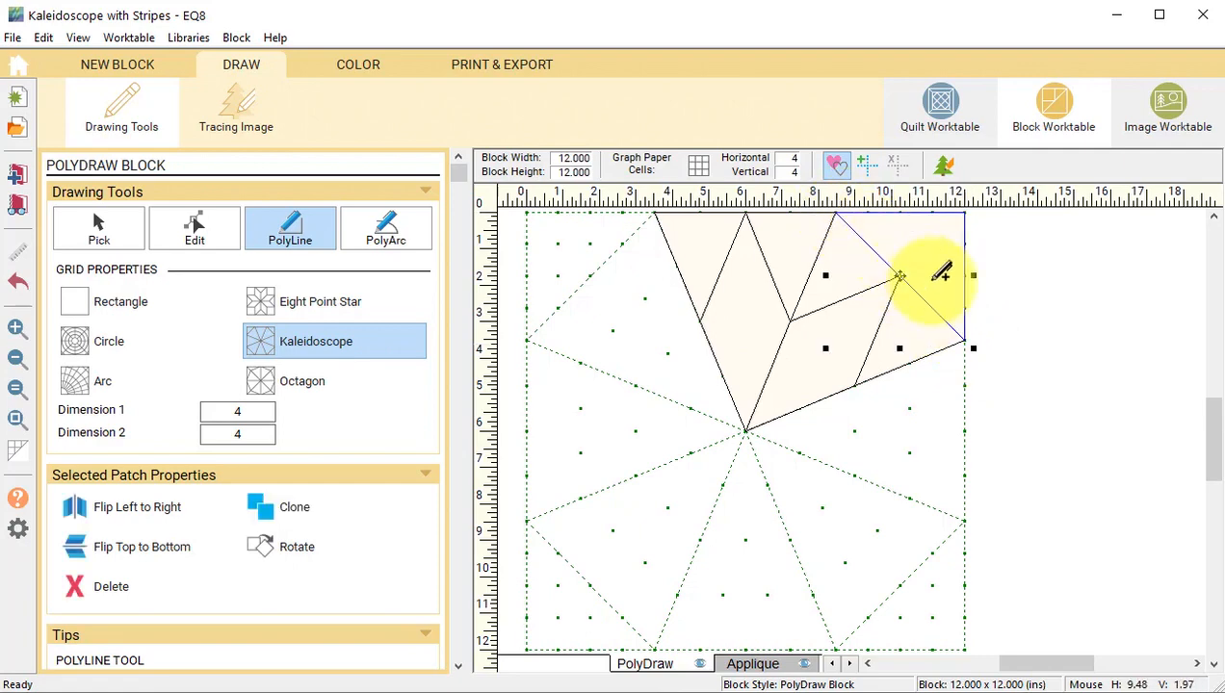
Clone all drawn patches, rotate the copy a quarter turn clockwise and fit it below the originals at the block's lower right
click(98, 228)
drag(998, 473, 603, 145)
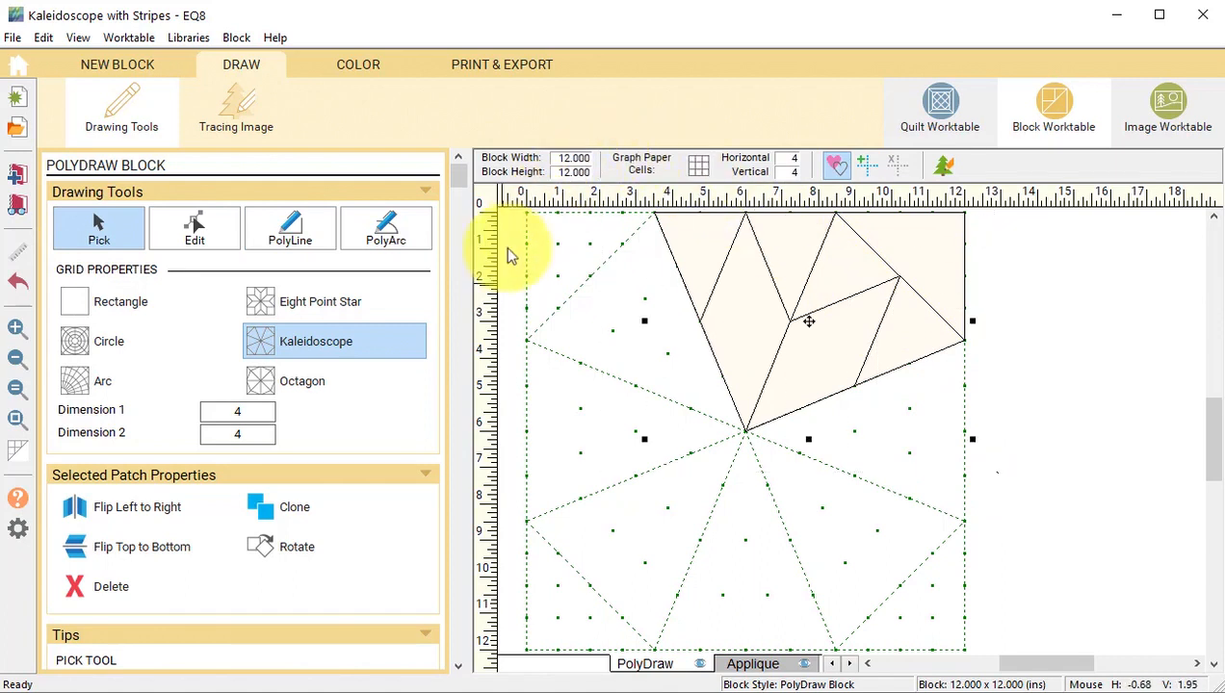
click(258, 508)
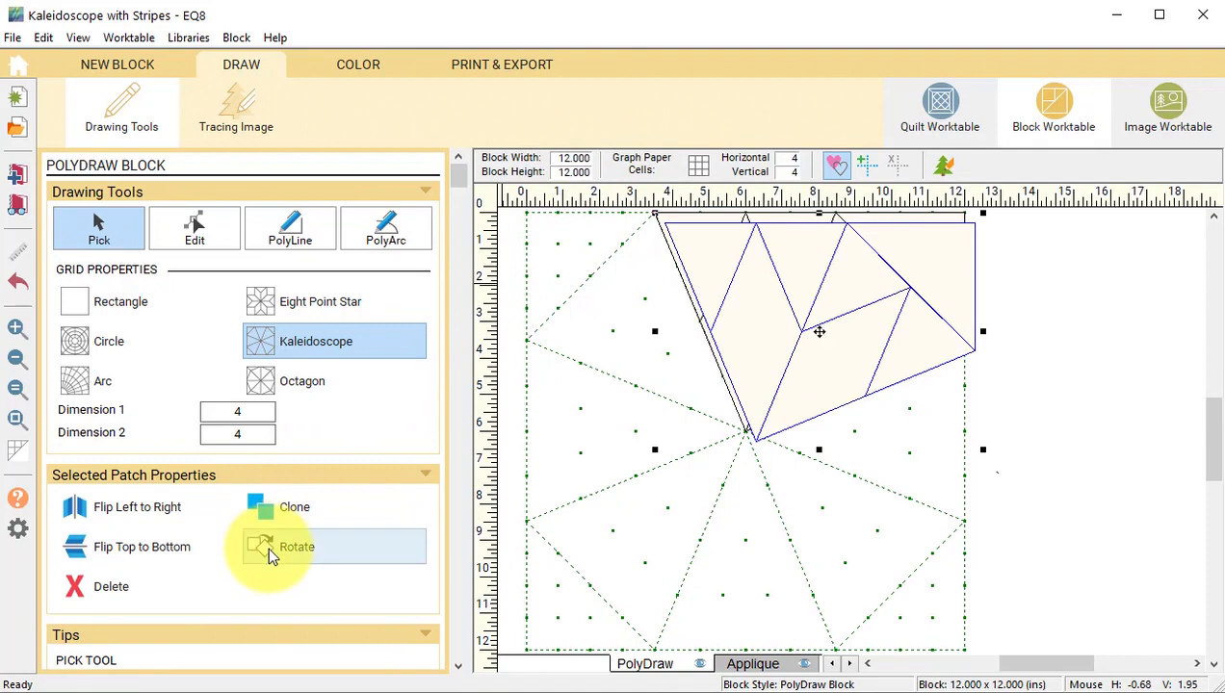
click(266, 545)
click(267, 545)
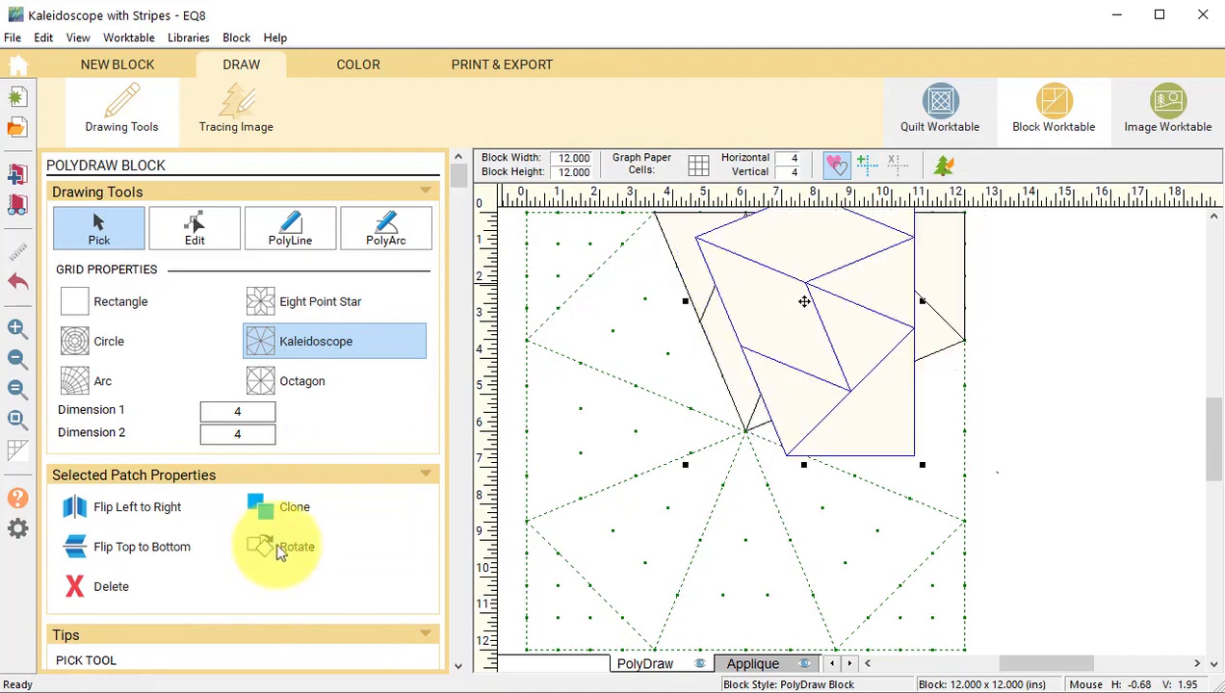
mouse_move(806, 297)
mouse_down()
mouse_move(817, 469)
mouse_move(856, 509)
mouse_move(856, 494)
mouse_up()
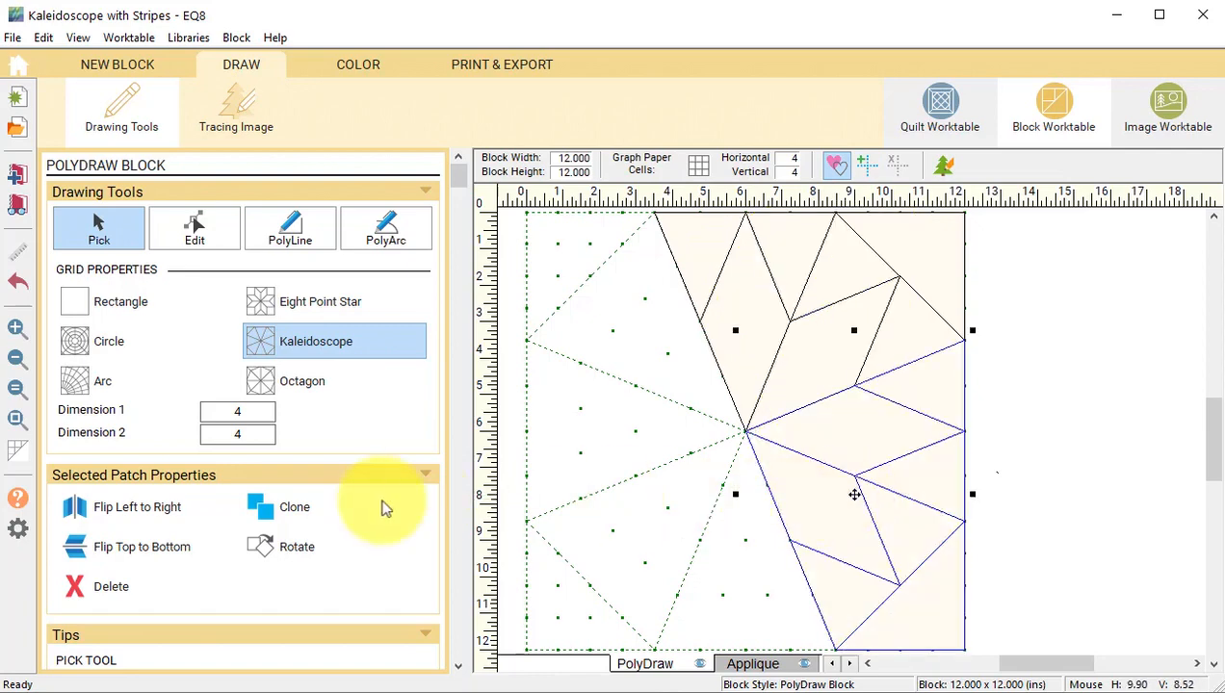
Clone the selected lower-right patches, rotate the copy a quarter turn clockwise and fit it into the block's lower-left quarter
click(276, 508)
click(279, 547)
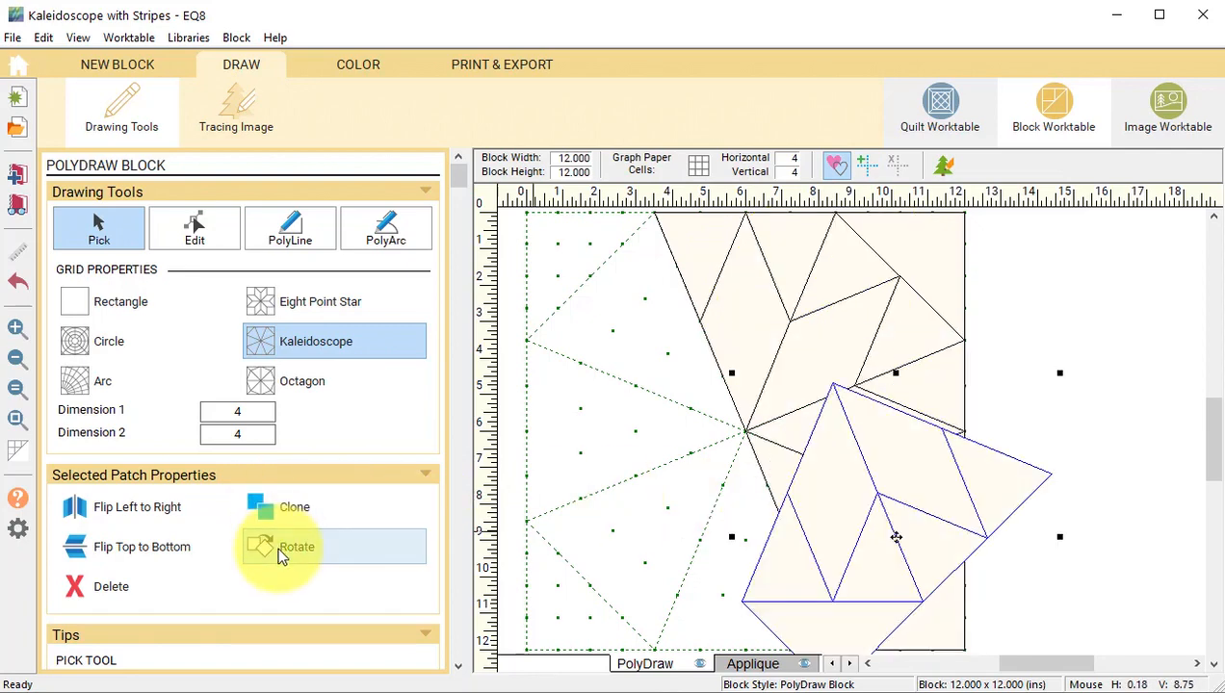
click(277, 545)
mouse_move(823, 495)
mouse_down()
mouse_move(834, 508)
mouse_move(640, 562)
mouse_move(671, 544)
mouse_up()
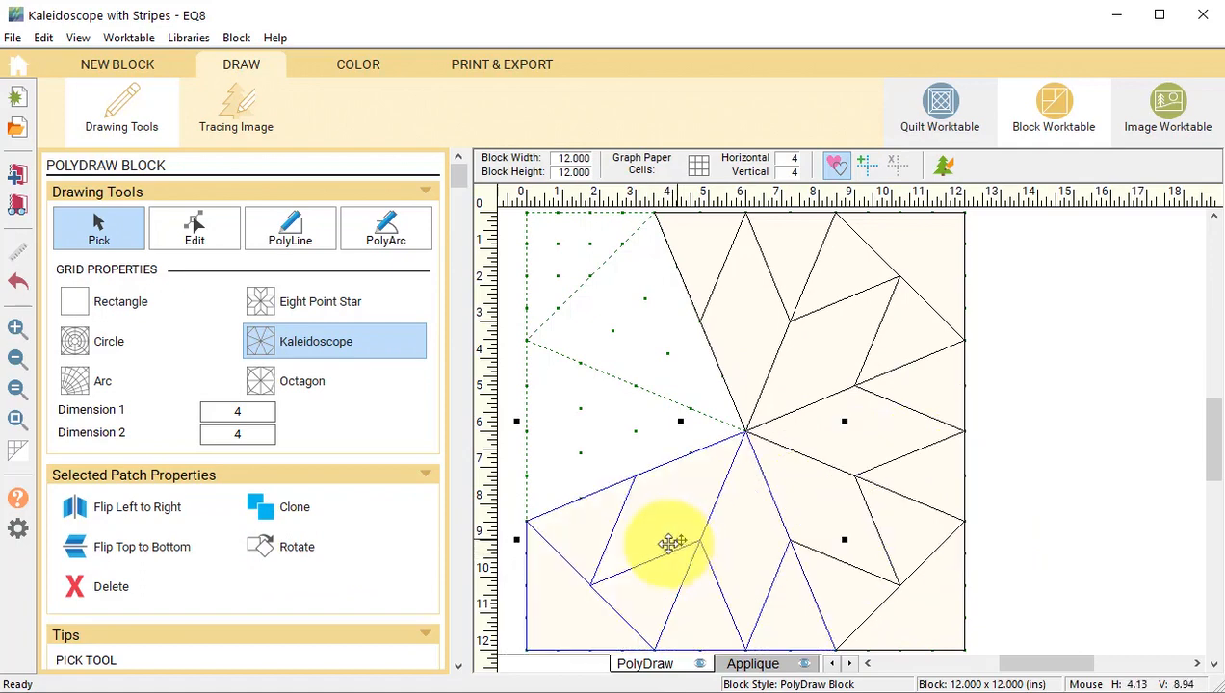
Clone the lower-left patches, rotate the copy a quarter turn clockwise and fit it into the remaining upper-left quarter
click(260, 503)
click(270, 546)
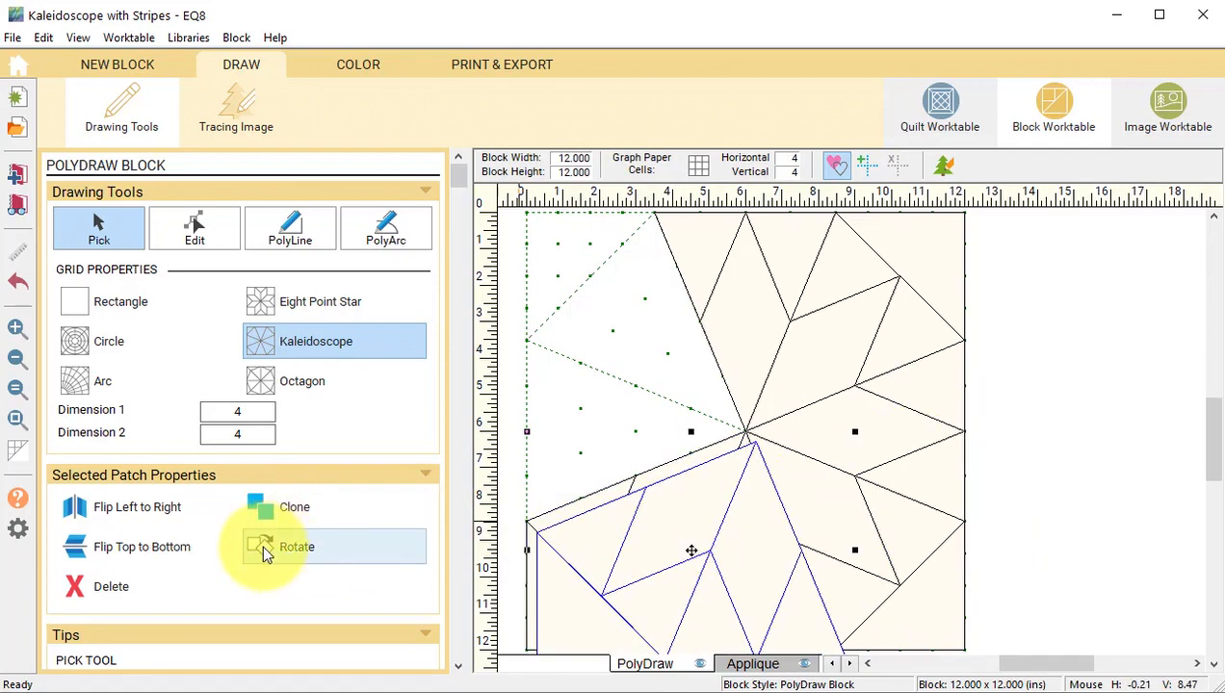
click(265, 551)
click(265, 550)
drag(702, 583, 636, 367)
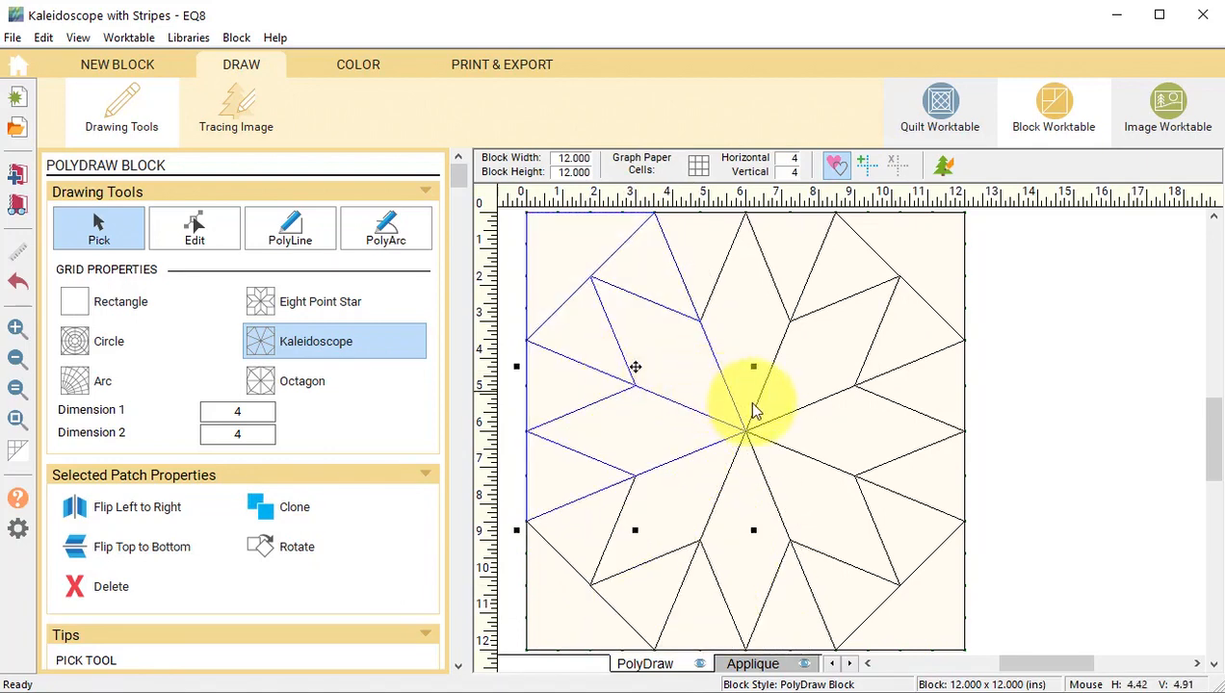
Paint all eight diamonds of the central star with the turquoise floral fabric
click(358, 64)
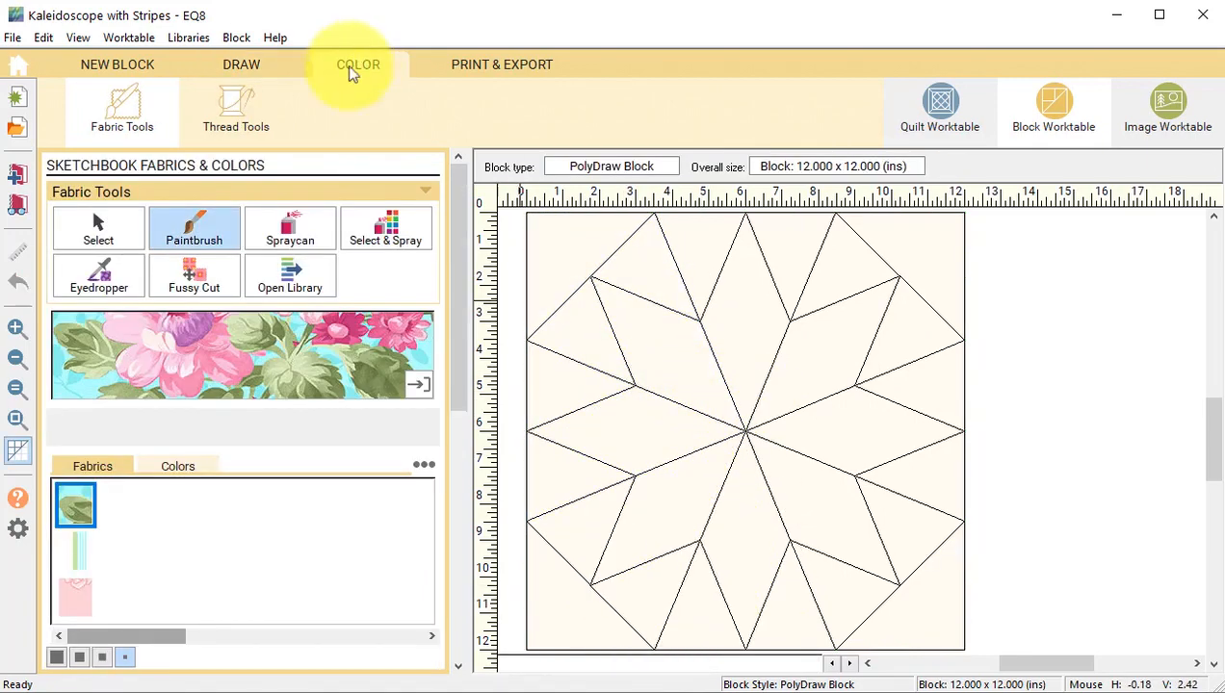
click(713, 356)
click(761, 332)
click(807, 361)
click(847, 423)
click(787, 484)
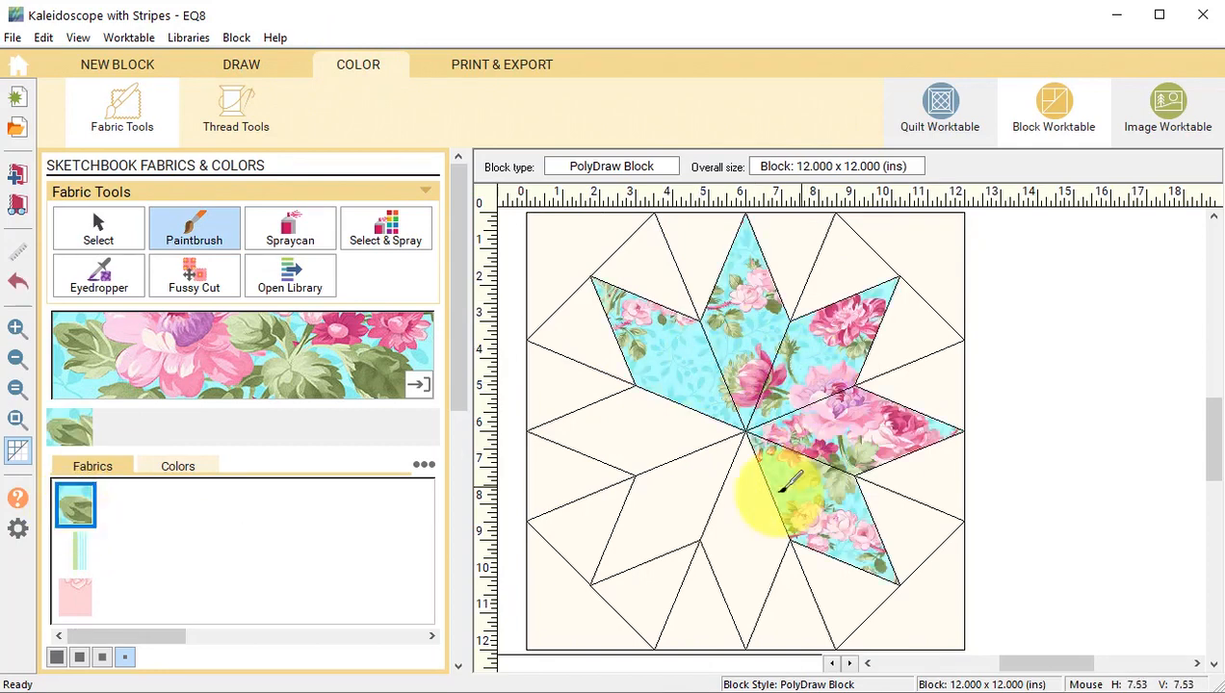
click(746, 544)
click(696, 479)
click(657, 423)
Paint all the triangles between the star points with the turquoise and green striped fabric
click(77, 556)
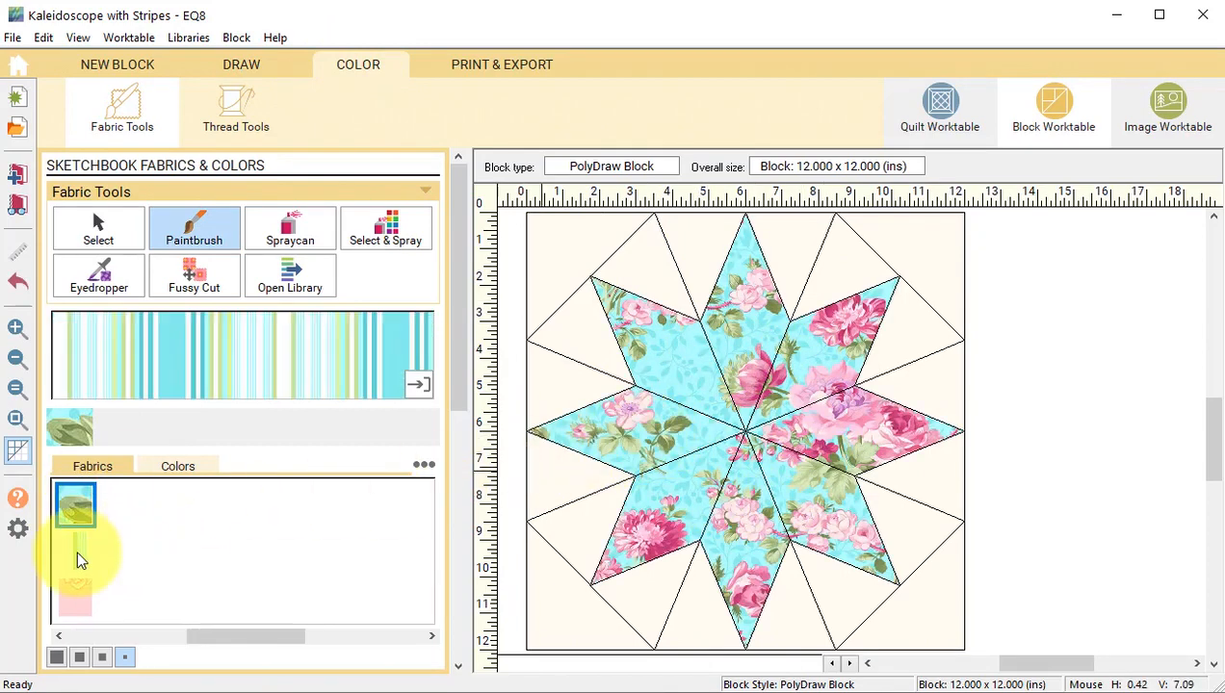
click(556, 380)
click(576, 330)
click(642, 264)
click(713, 242)
click(785, 248)
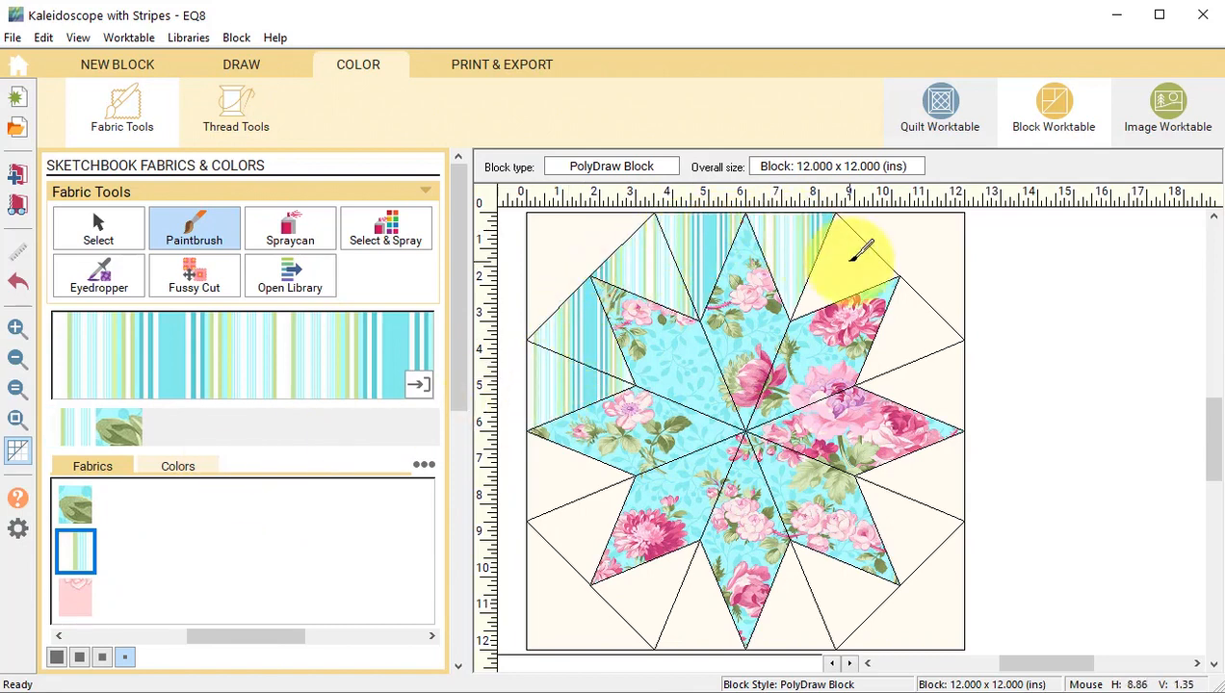
click(860, 253)
click(927, 354)
click(924, 462)
click(900, 534)
click(815, 582)
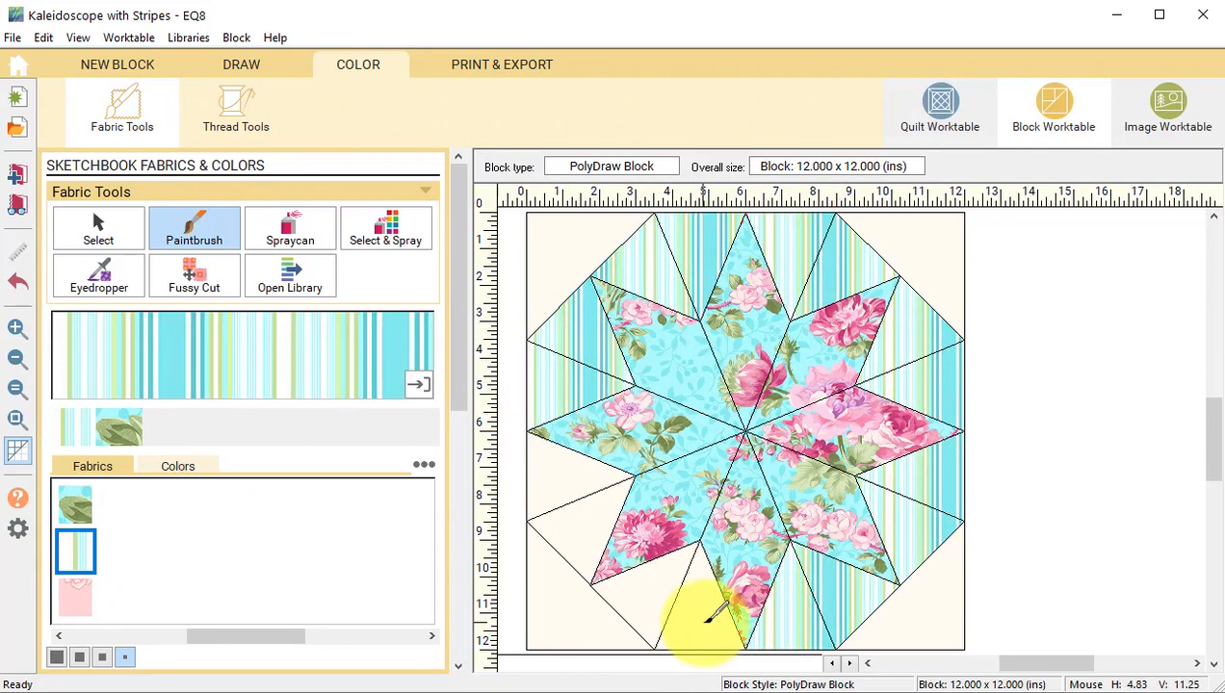
click(706, 617)
click(621, 587)
click(578, 539)
click(554, 448)
Paint the block's four corner triangles with the pink rose fabric and add the colored block to the Sketchbook
click(77, 597)
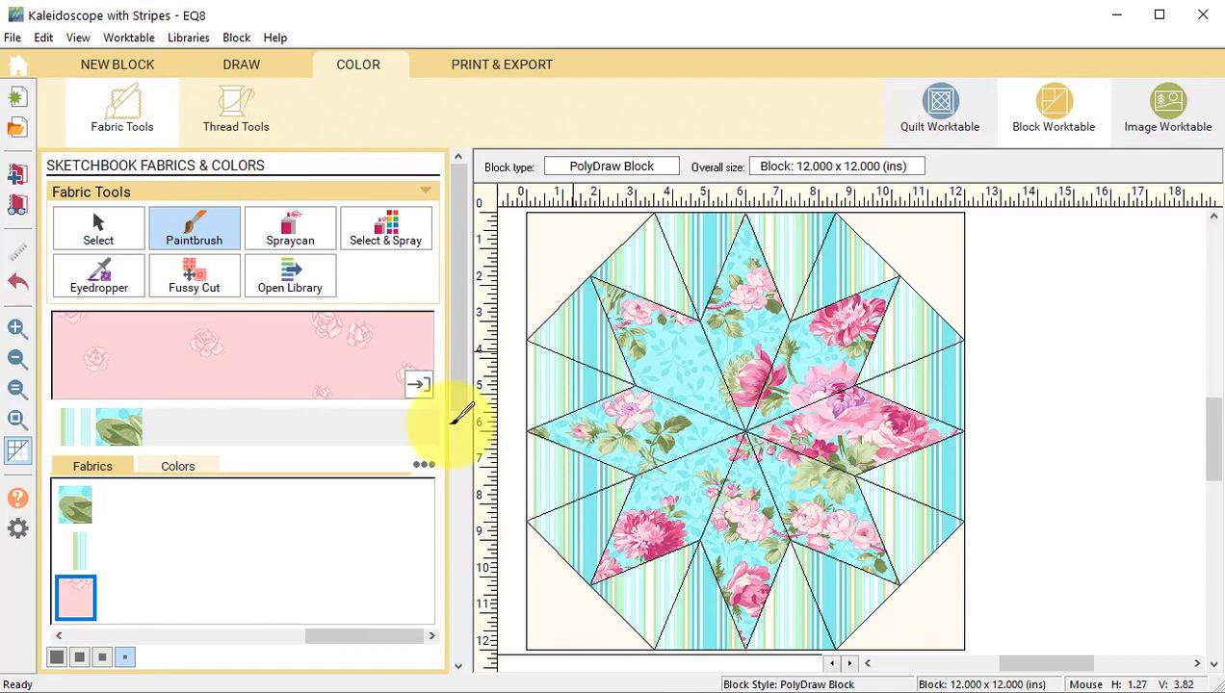
click(557, 246)
click(928, 262)
click(914, 608)
click(591, 620)
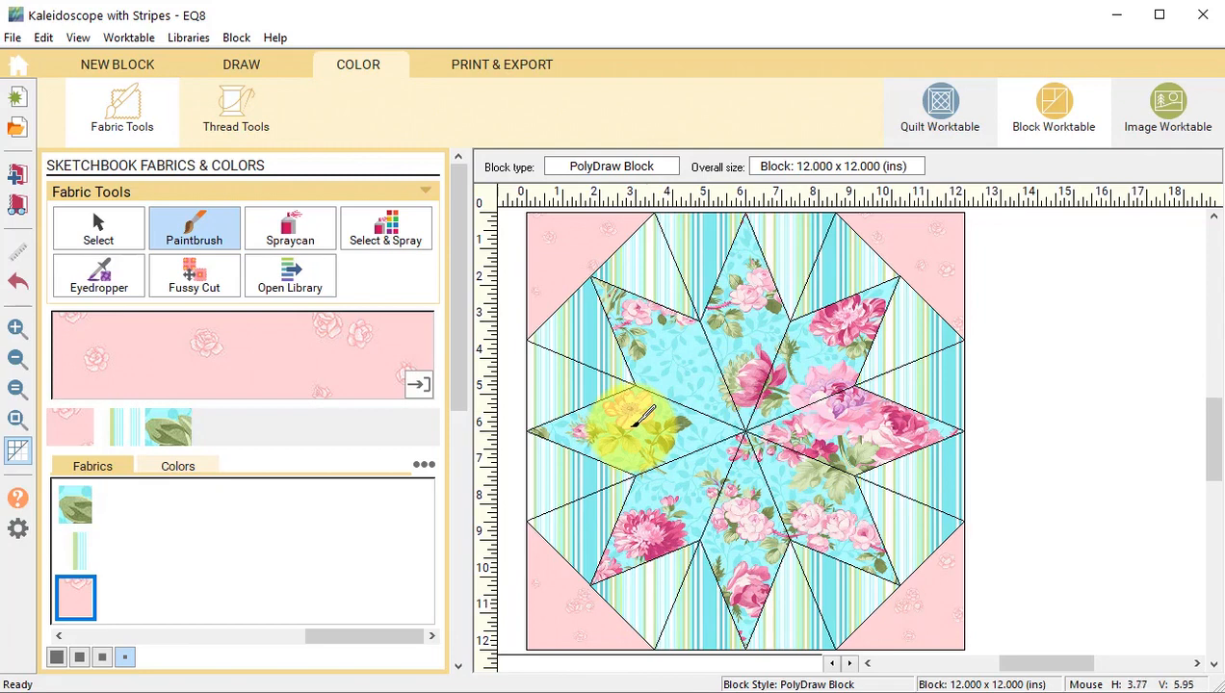
click(18, 176)
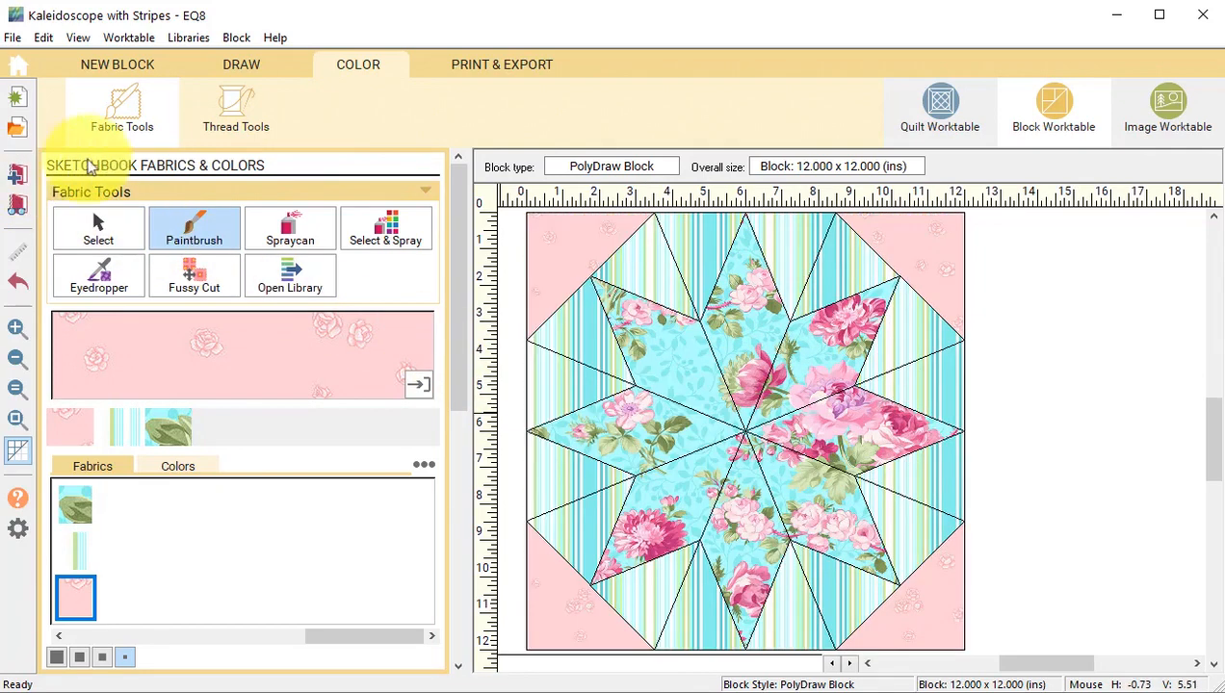
Start a new Horizontal quilt layout with one block horizontally and one block vertically
click(941, 111)
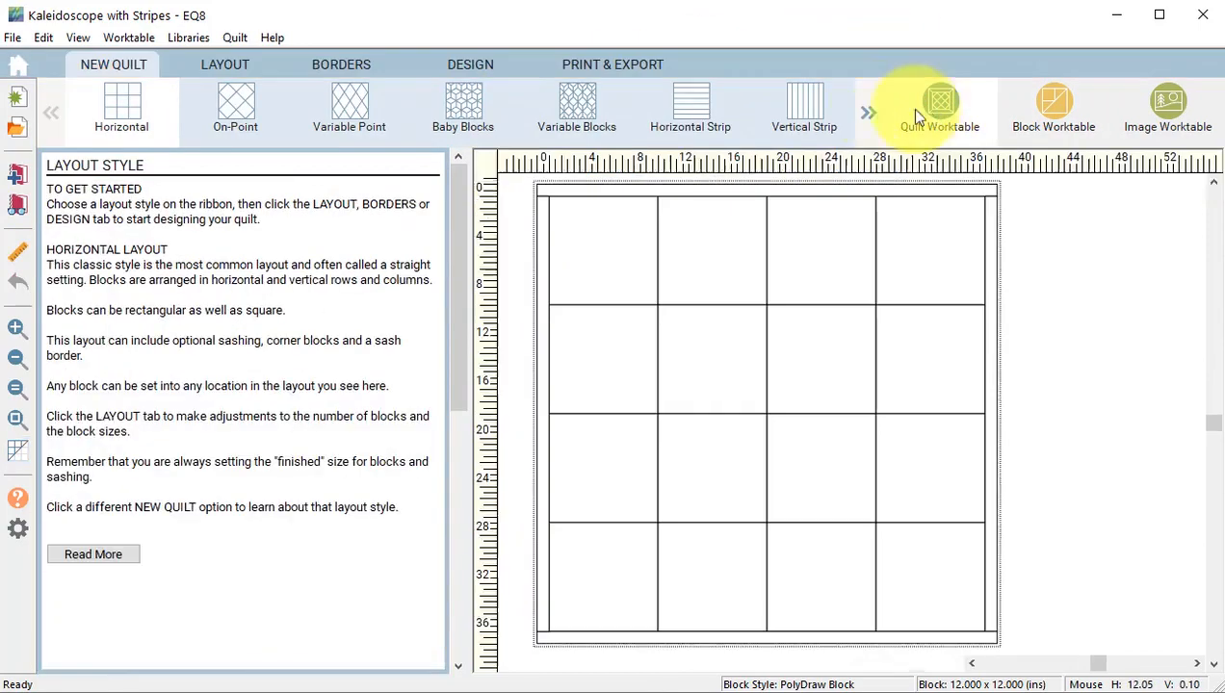
click(119, 100)
click(221, 68)
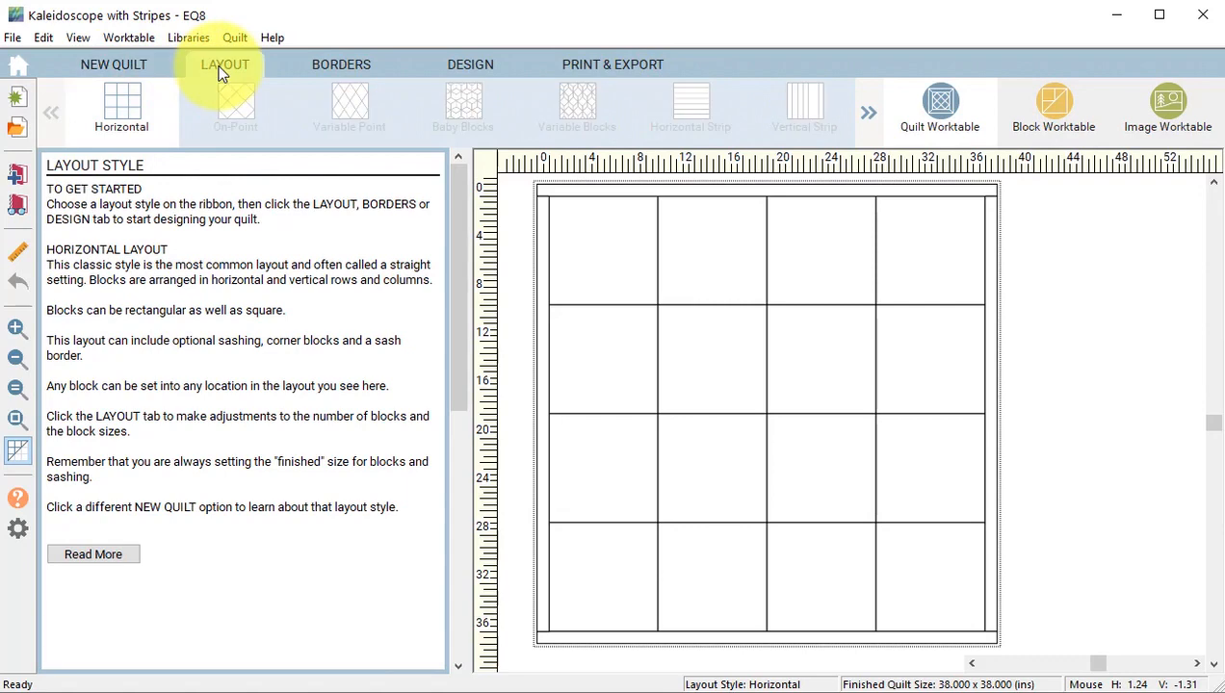
click(196, 305)
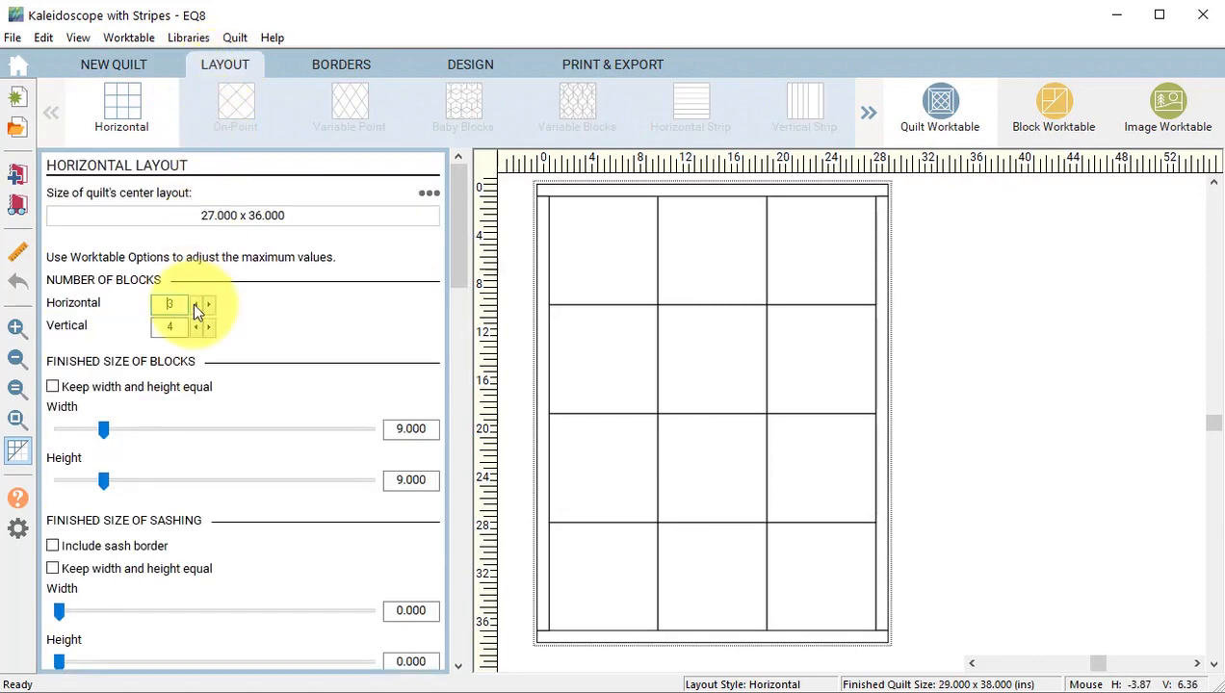
click(195, 305)
click(195, 305)
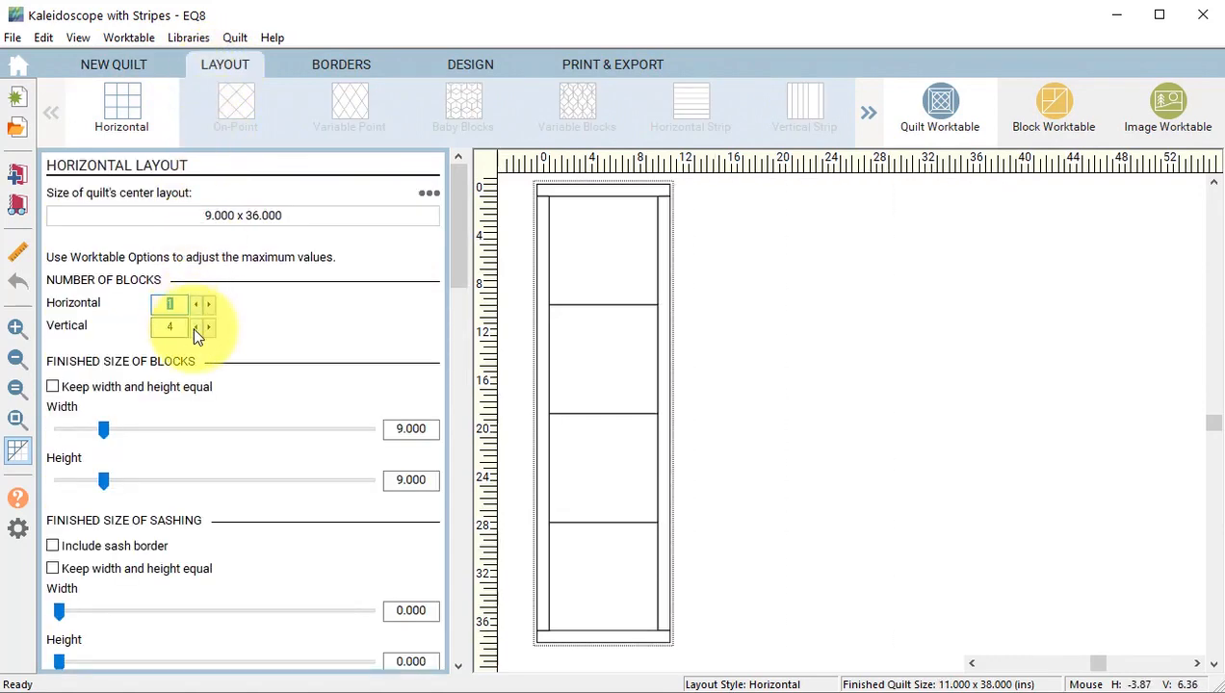
click(196, 327)
click(195, 327)
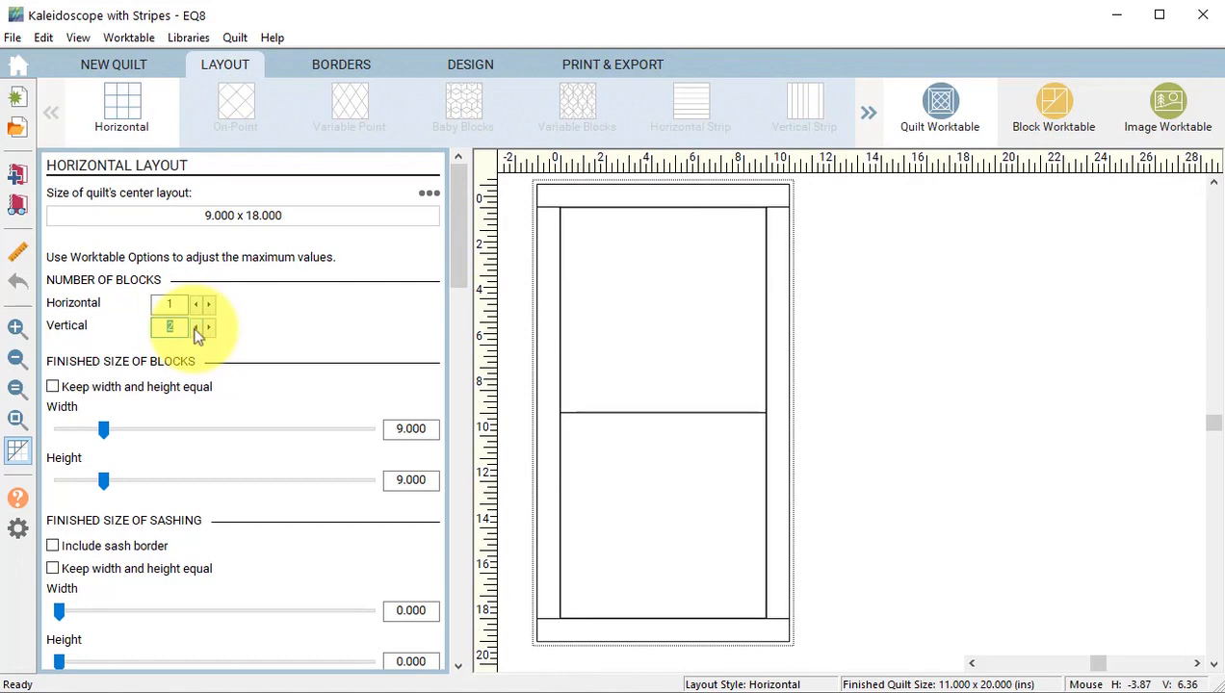
click(195, 328)
Set the finished block width and height to 12 inches and delete the quilt's border
click(393, 429)
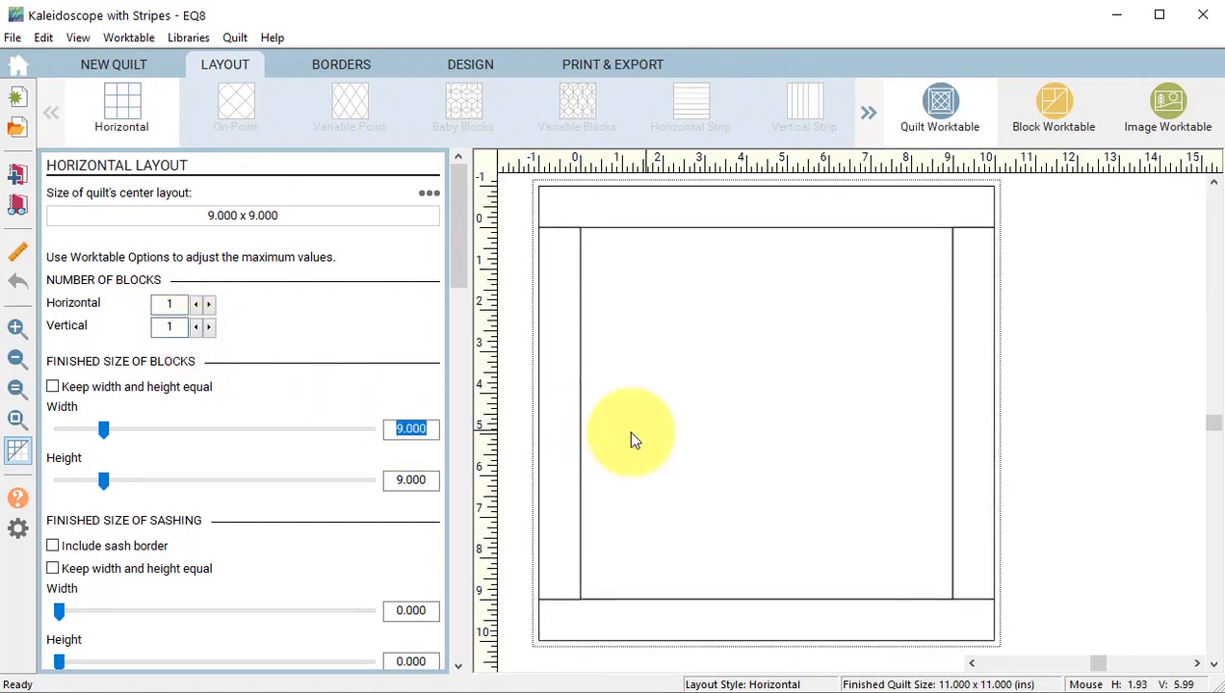
text(12)
key(Tab)
text(12)
key(Tab)
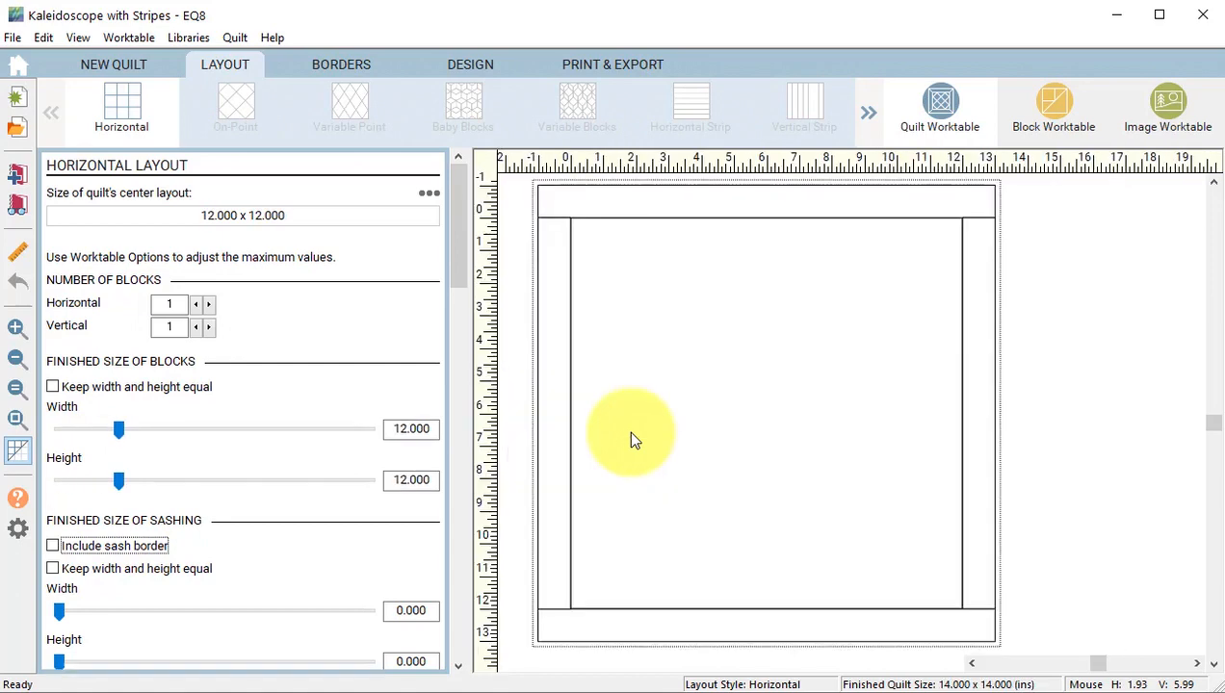
click(324, 70)
click(253, 259)
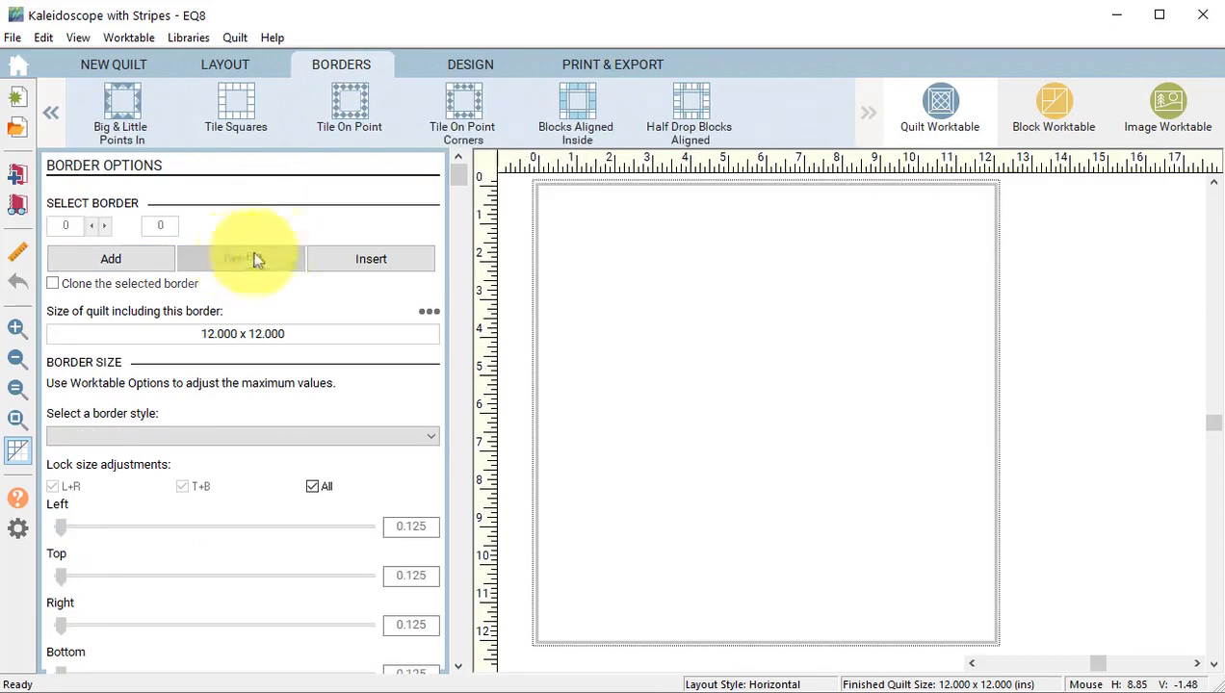
Set the colored kaleidoscope block from the Sketchbook into the quilt's single block space on Layer 1
click(470, 62)
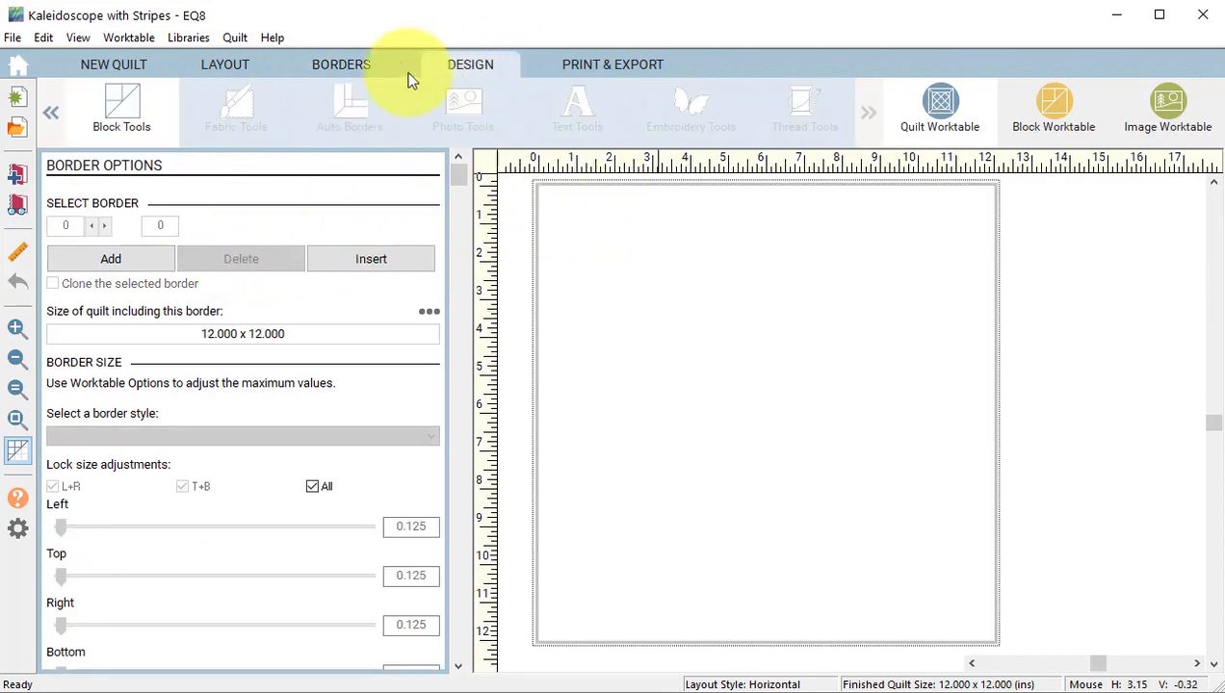
click(123, 114)
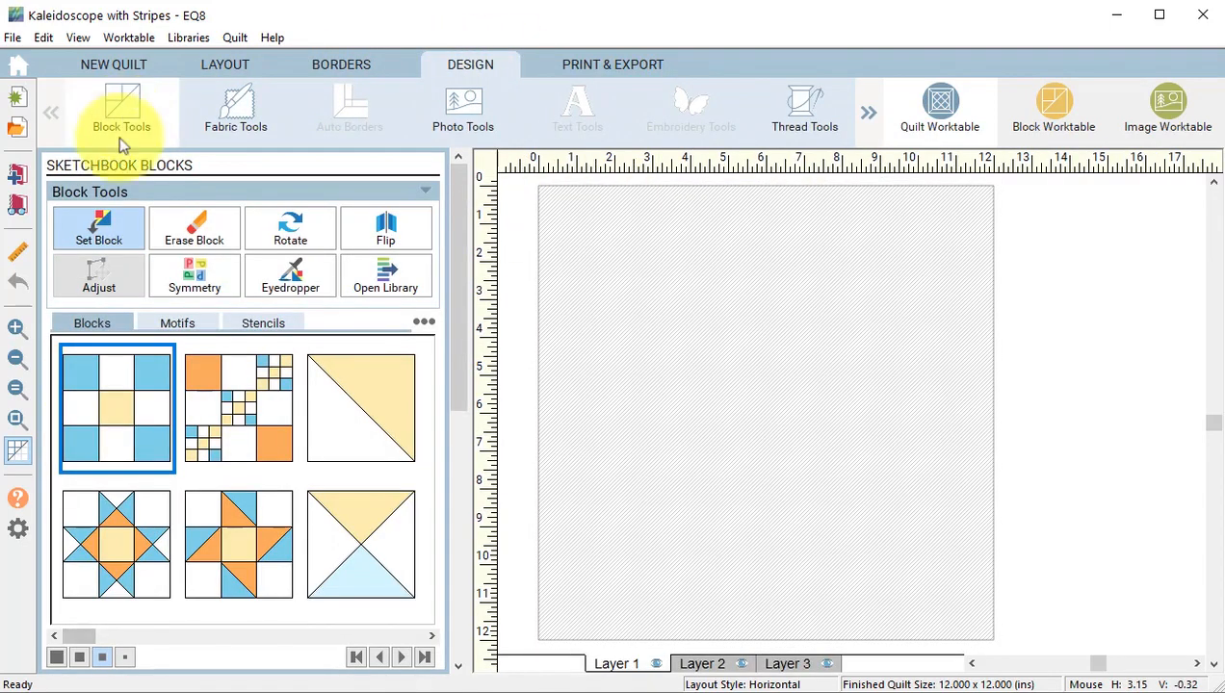
drag(80, 637, 459, 639)
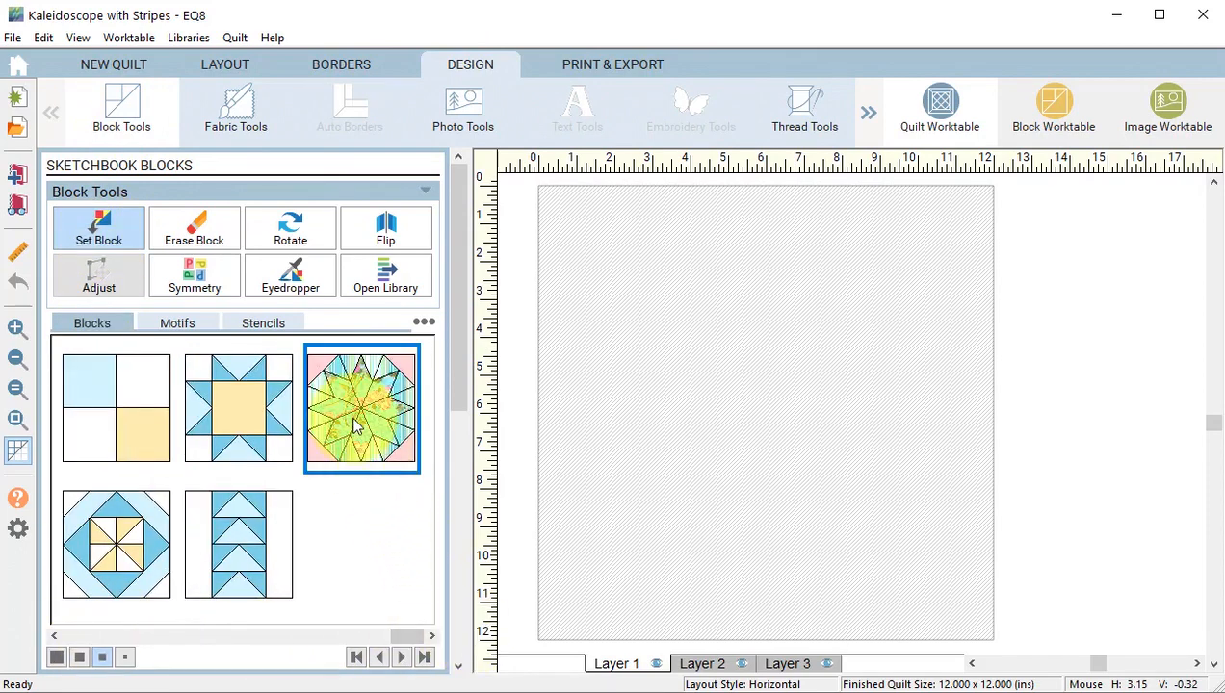
click(747, 310)
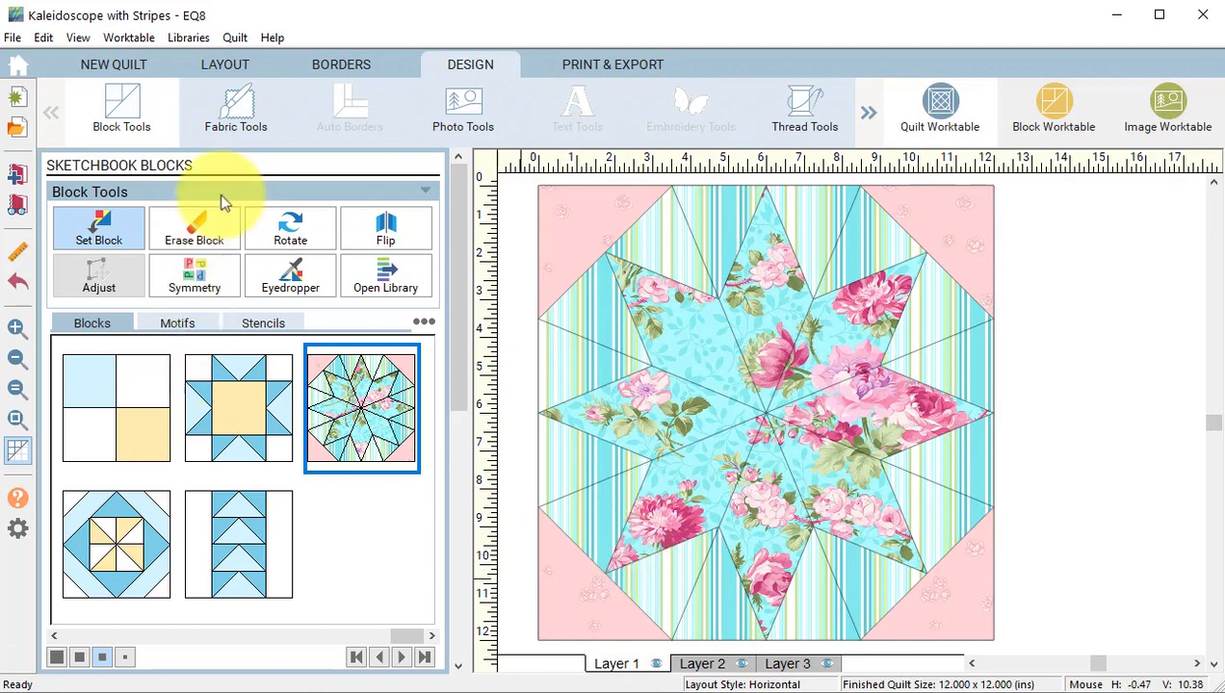
Set up the Rotate Fabric tool in Advanced mode with 8 rotations
click(241, 109)
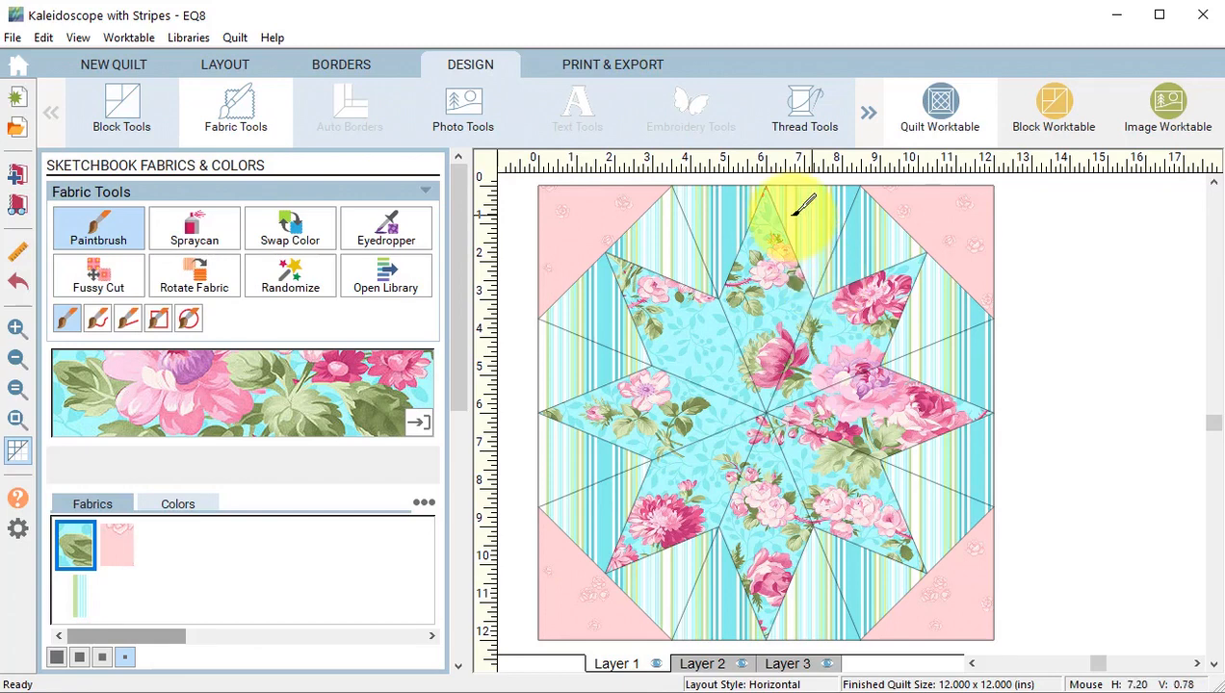
click(196, 279)
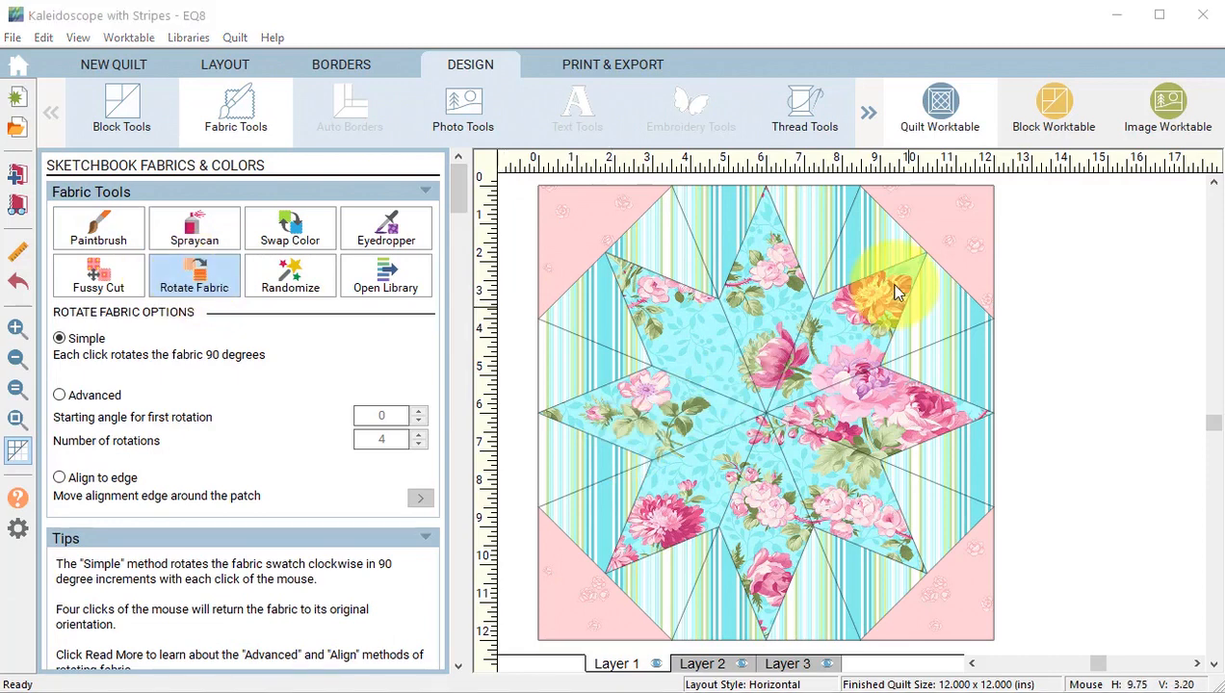
click(59, 397)
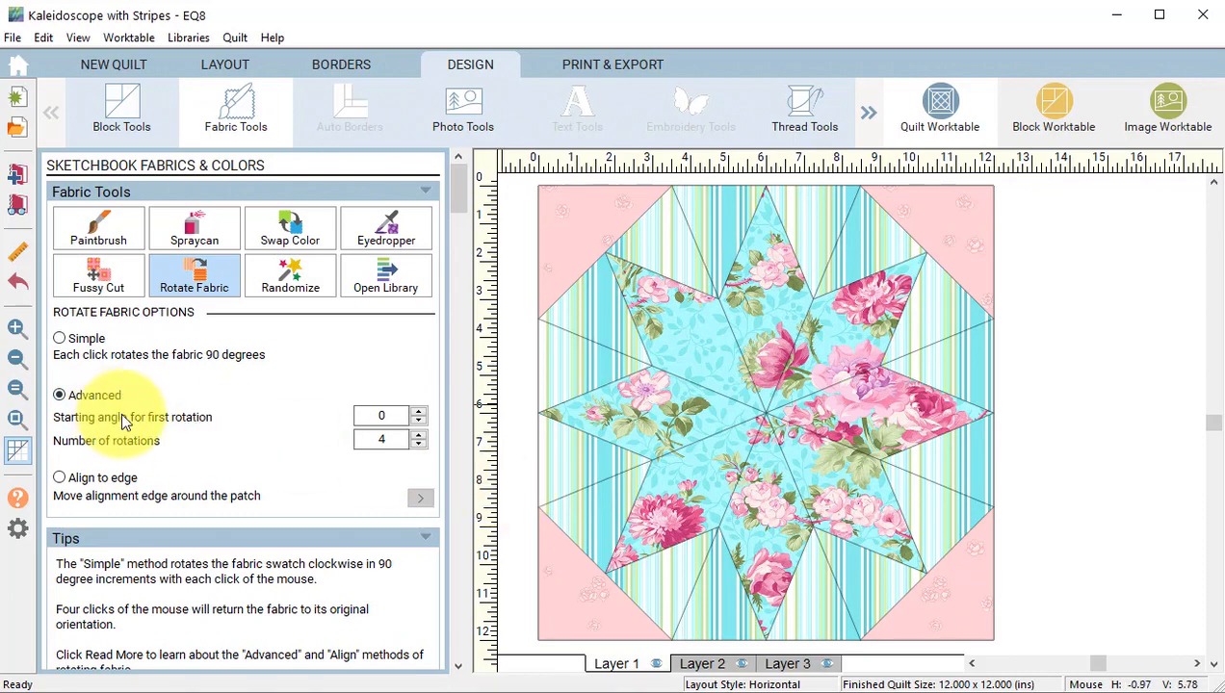
drag(358, 439, 430, 439)
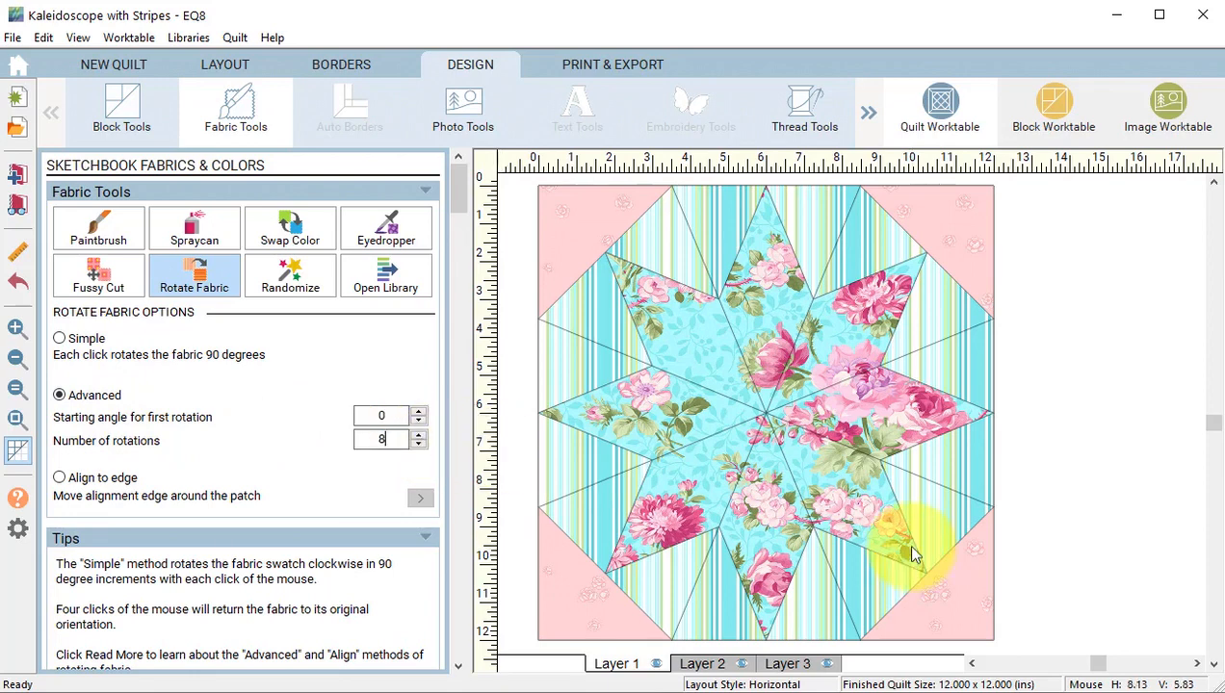
Rotate the striped fabric one increment in the lower-right wedge's triangles and two increments in the bottom wedge's triangles
click(903, 380)
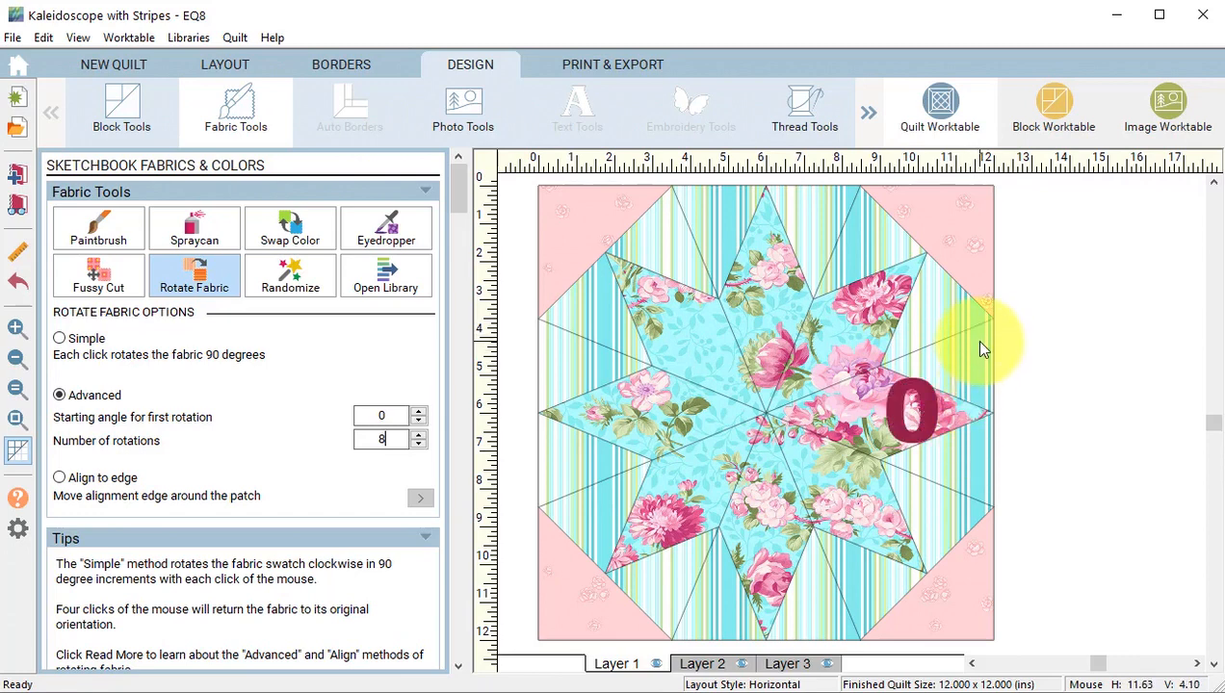
click(942, 538)
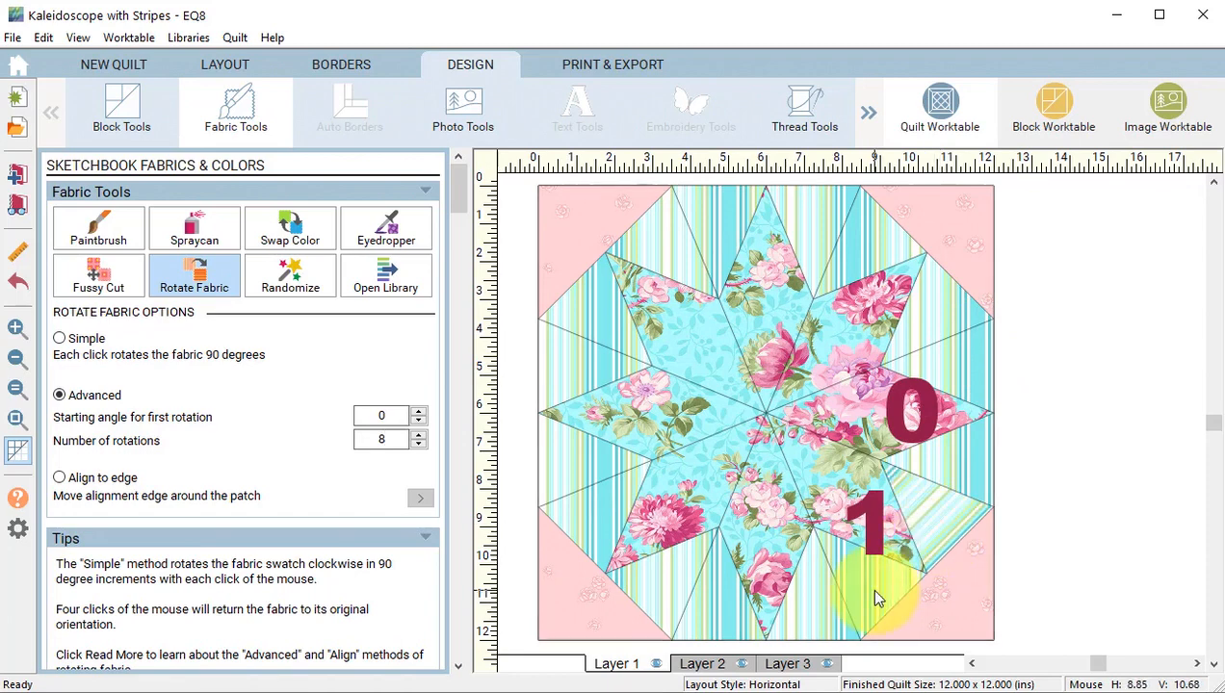
click(816, 621)
click(815, 621)
click(719, 622)
click(719, 622)
Rotate the striped fabric three increments in the lower-left wedge's triangles and four increments in the left wedge's triangles
triple_click(656, 590)
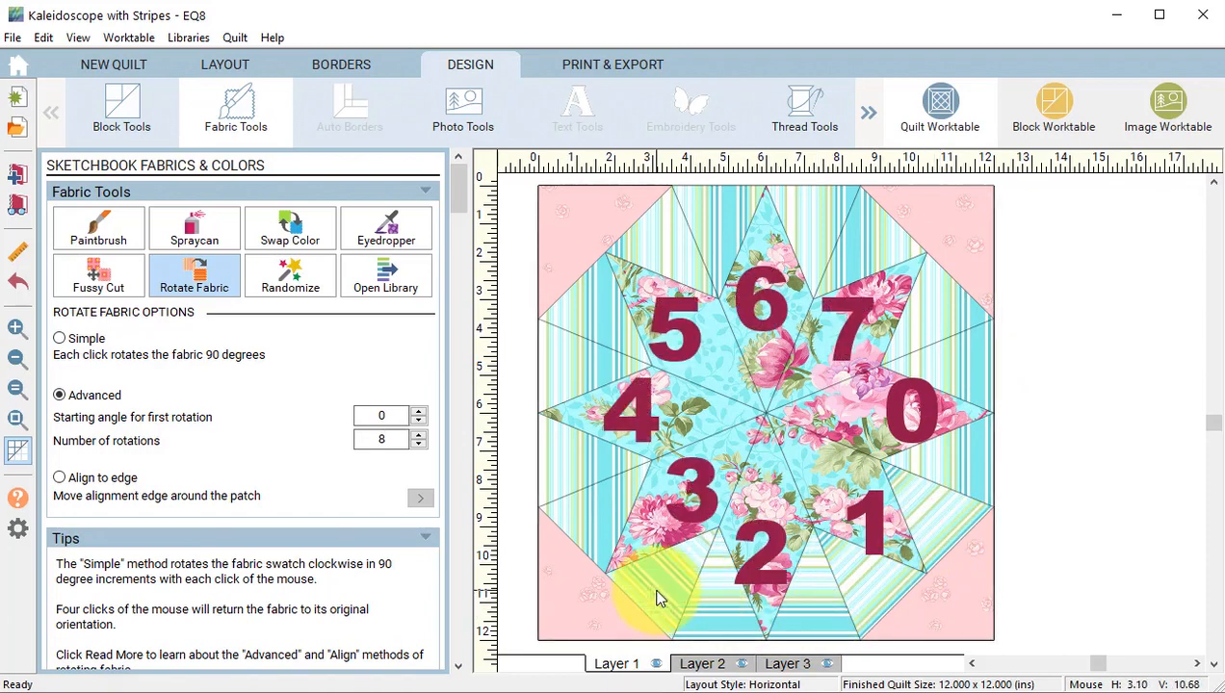
triple_click(599, 515)
triple_click(567, 463)
click(567, 464)
click(561, 369)
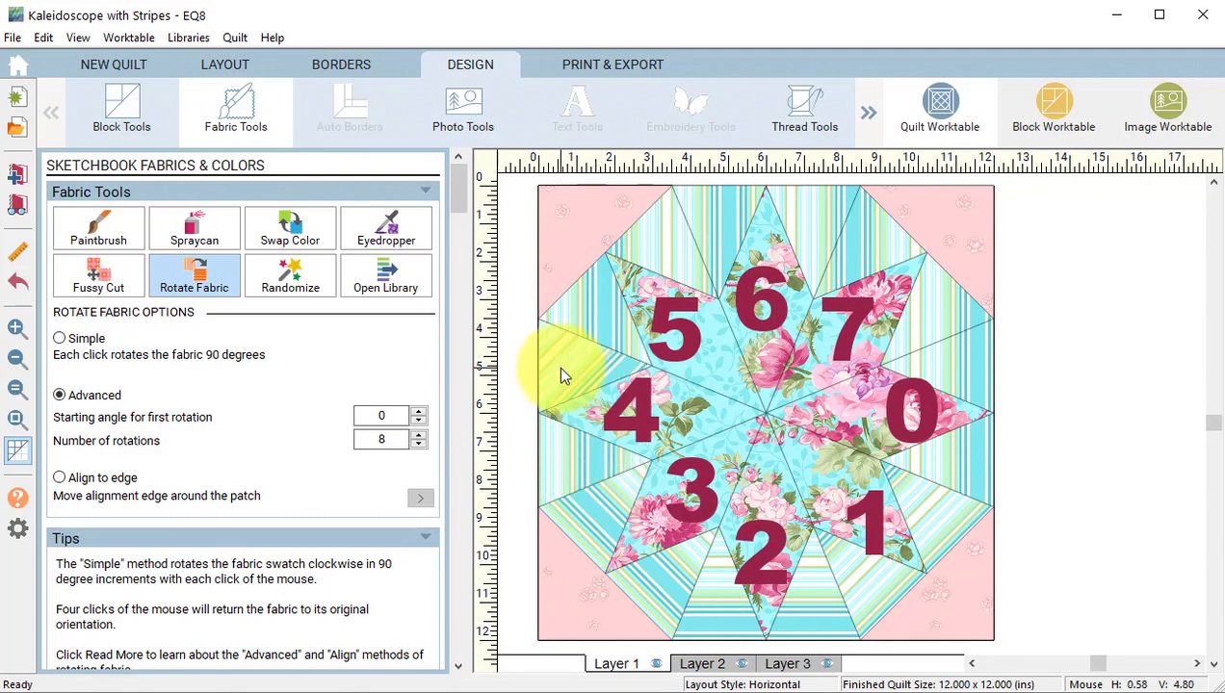
click(560, 369)
click(561, 368)
click(560, 369)
Rotate the striped fabric five increments in both triangles of the upper-left wedge
click(588, 311)
click(589, 310)
click(590, 310)
click(590, 311)
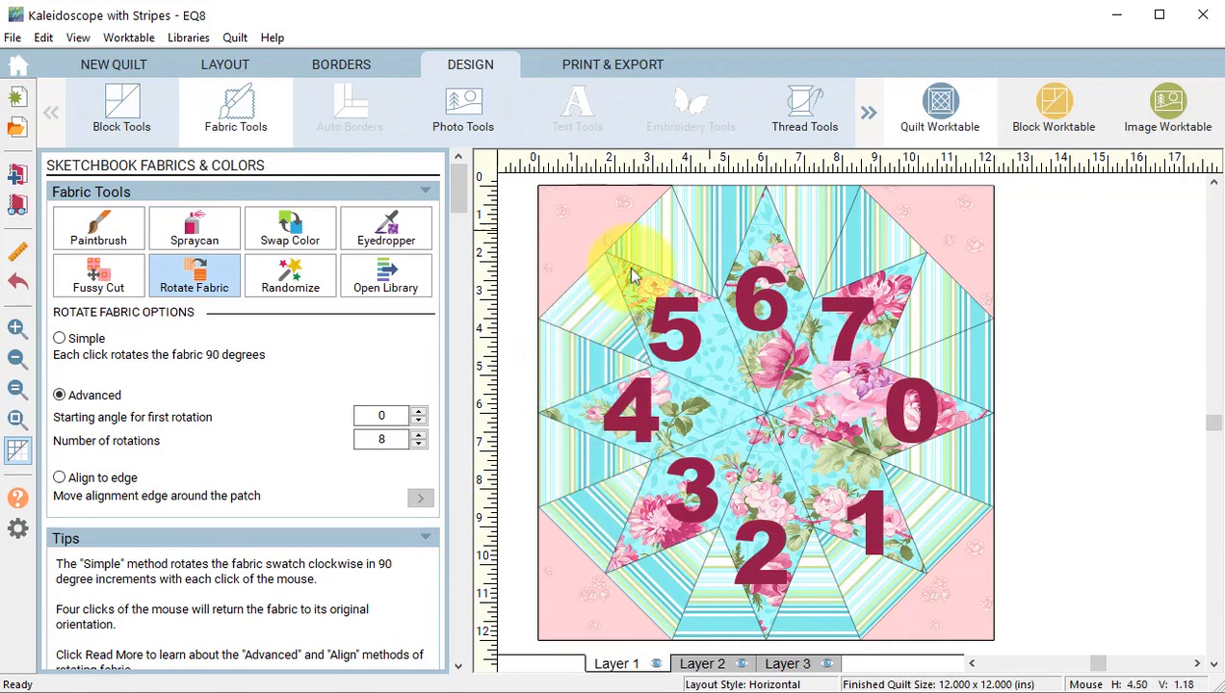
click(664, 248)
click(664, 249)
click(664, 248)
click(665, 249)
click(664, 248)
Rotate the striped fabric in both triangles of the top wedge so the stripes run parallel to the block's upper edge
click(716, 215)
click(717, 221)
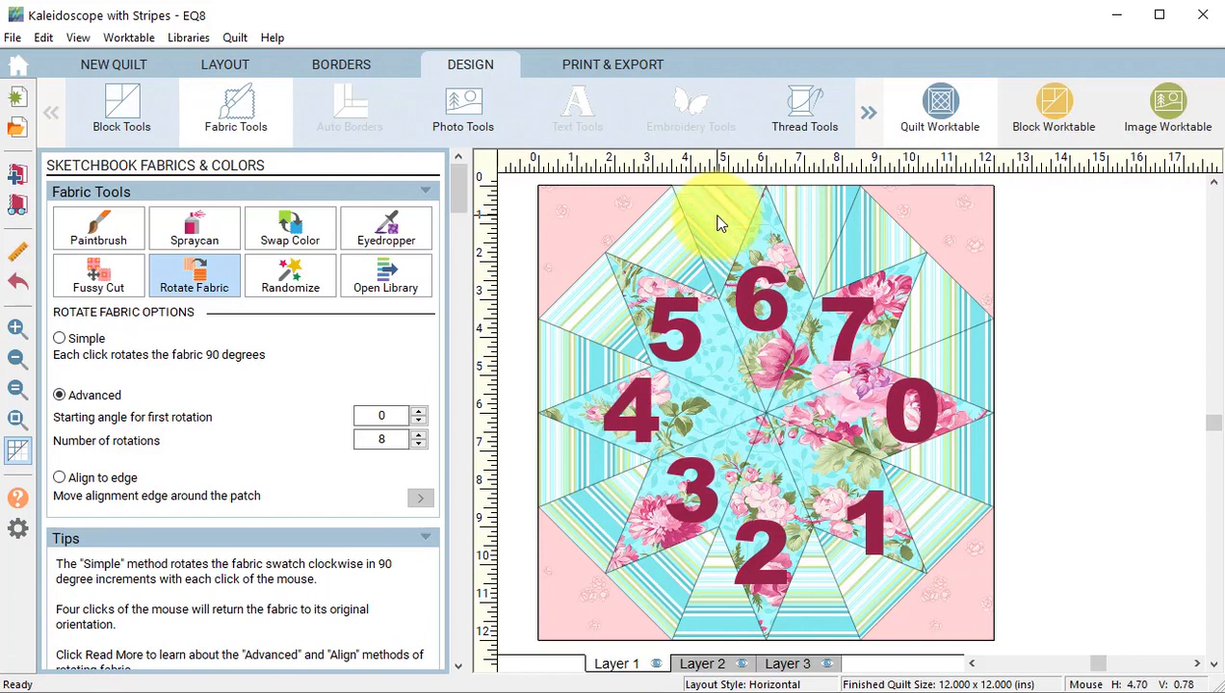
click(718, 220)
click(817, 213)
click(817, 213)
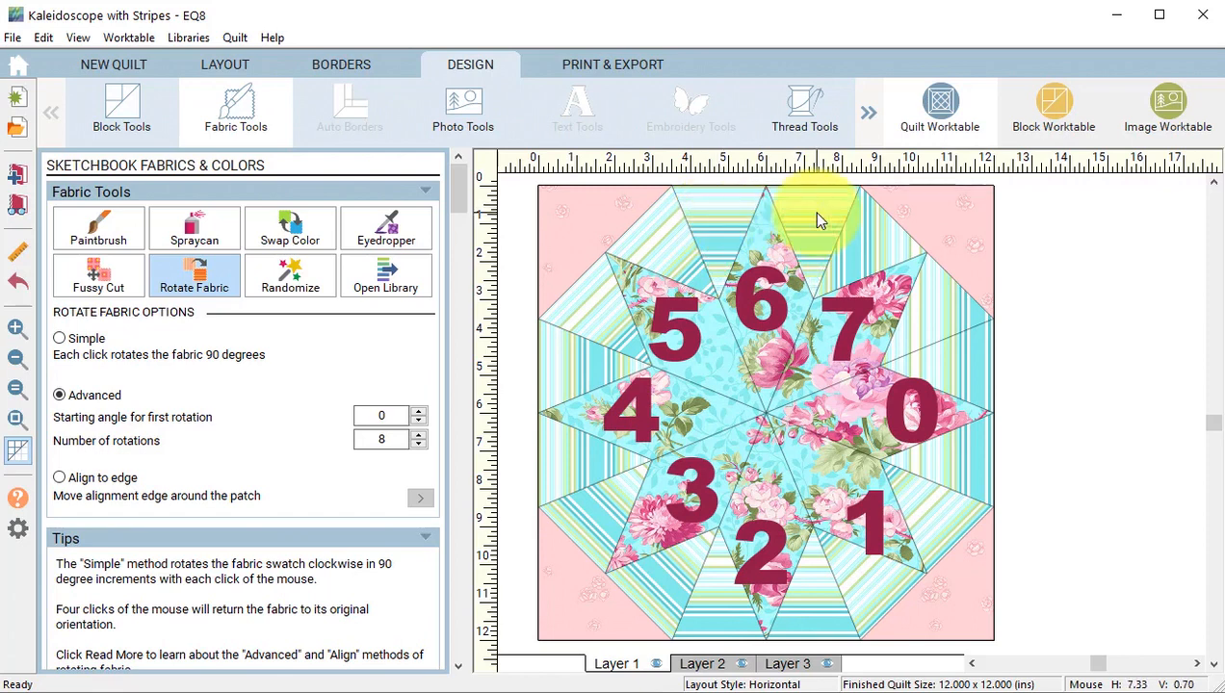
Rotate the striped fabric seven increments in both triangles of the upper-right wedge
click(872, 237)
click(871, 237)
click(871, 237)
click(872, 237)
click(872, 237)
click(871, 237)
click(871, 237)
click(938, 306)
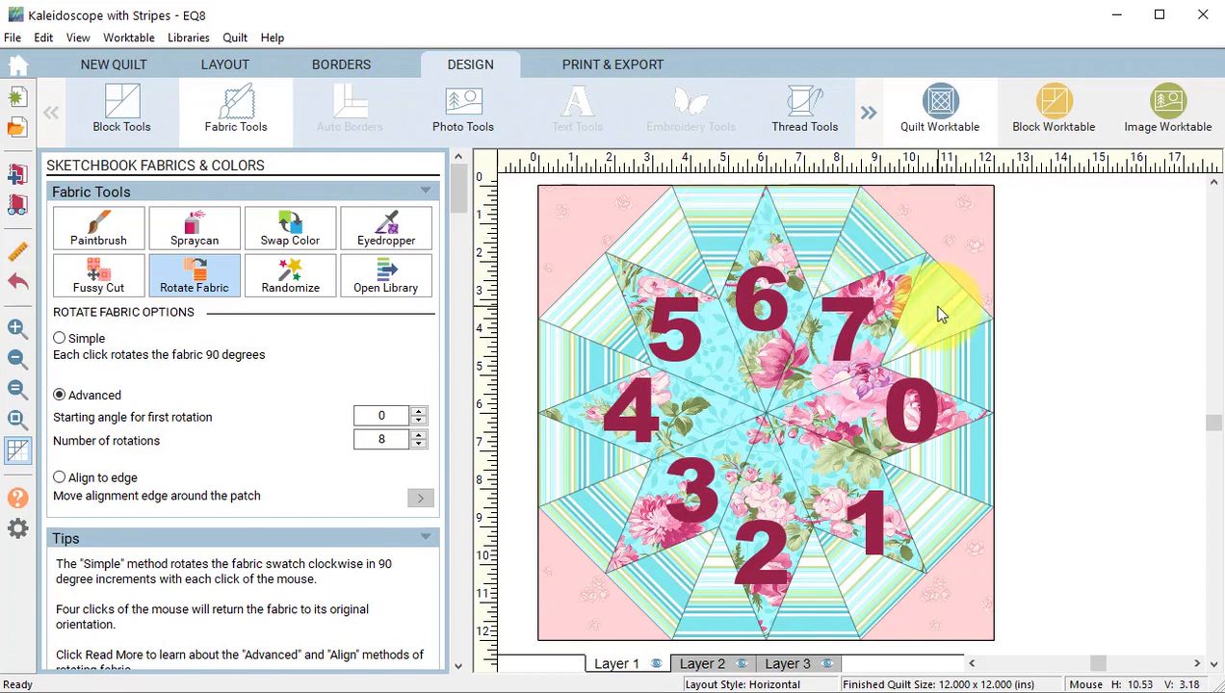
click(936, 306)
click(935, 306)
click(935, 307)
click(935, 307)
click(935, 306)
click(935, 306)
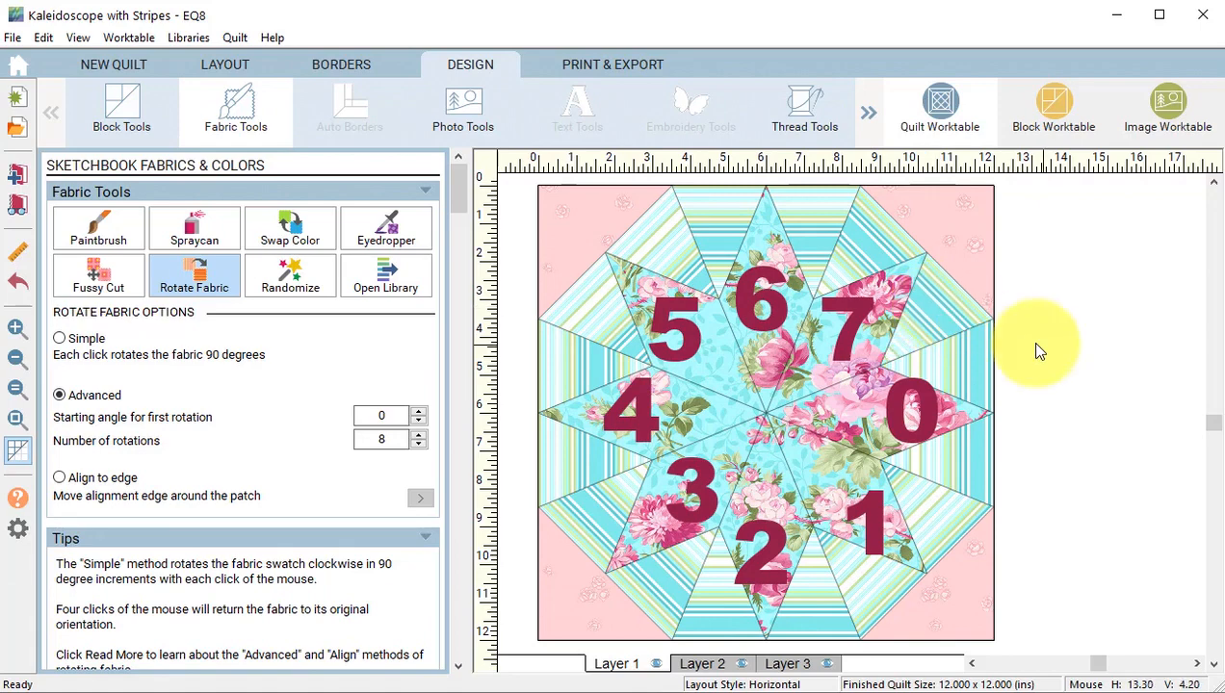
Fussy cut the striped fabric in the outer triangles so the stripes line up from patch to patch around the ring
click(98, 275)
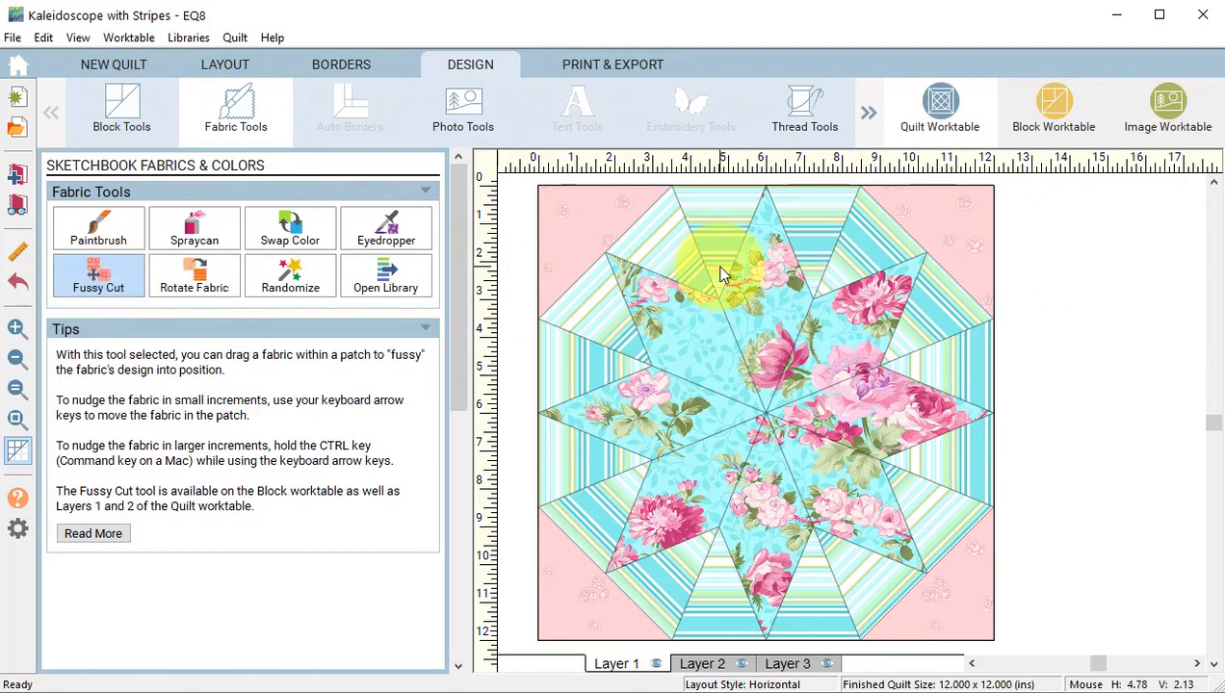
drag(720, 274, 722, 224)
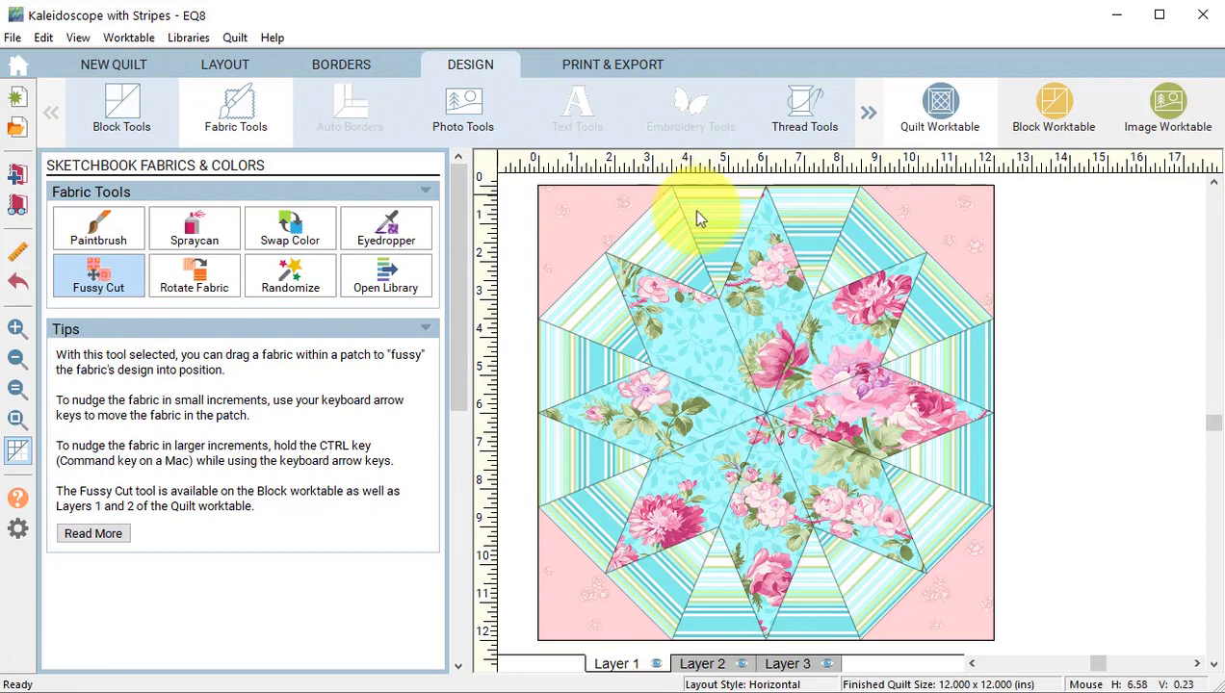
drag(814, 273, 817, 230)
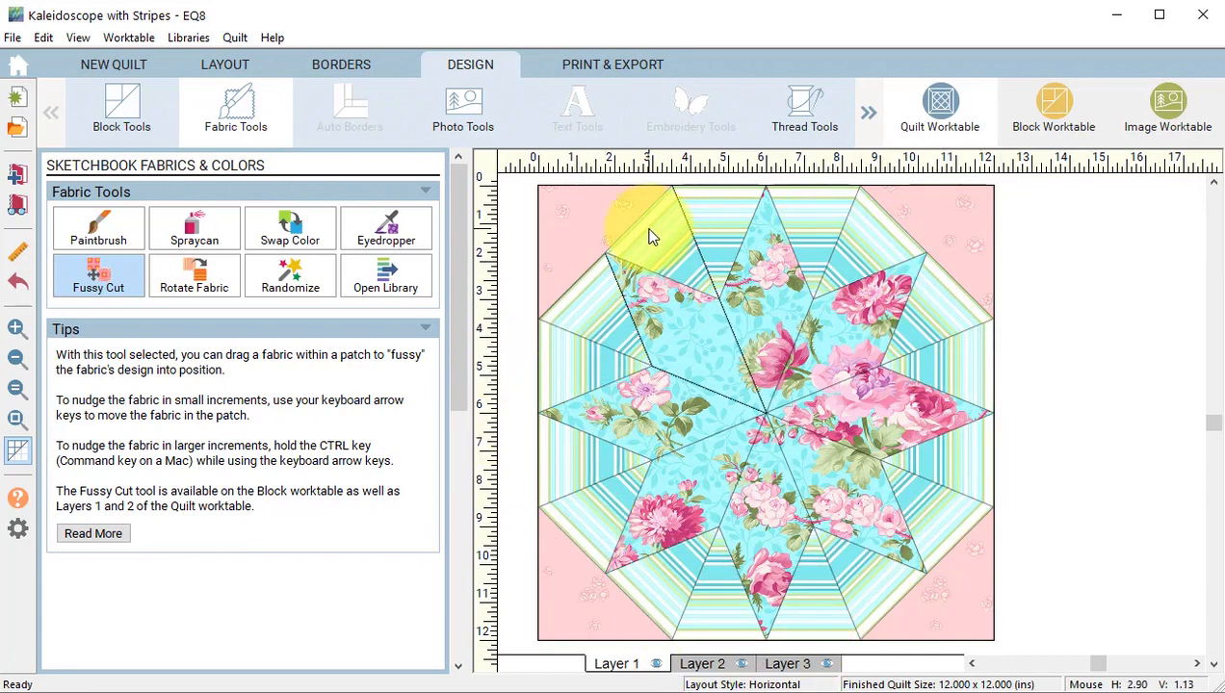
Fussy cut the floral fabric in the right star point and center a pink rose in the top star point
drag(841, 403, 790, 431)
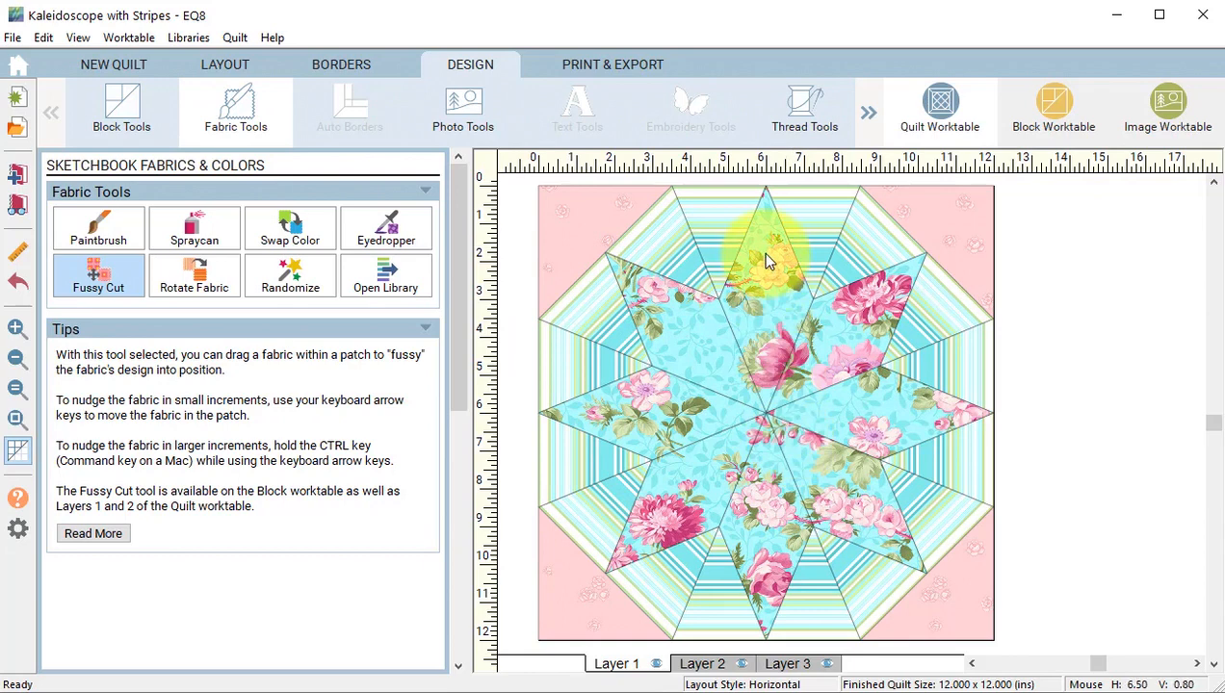
drag(760, 251, 762, 432)
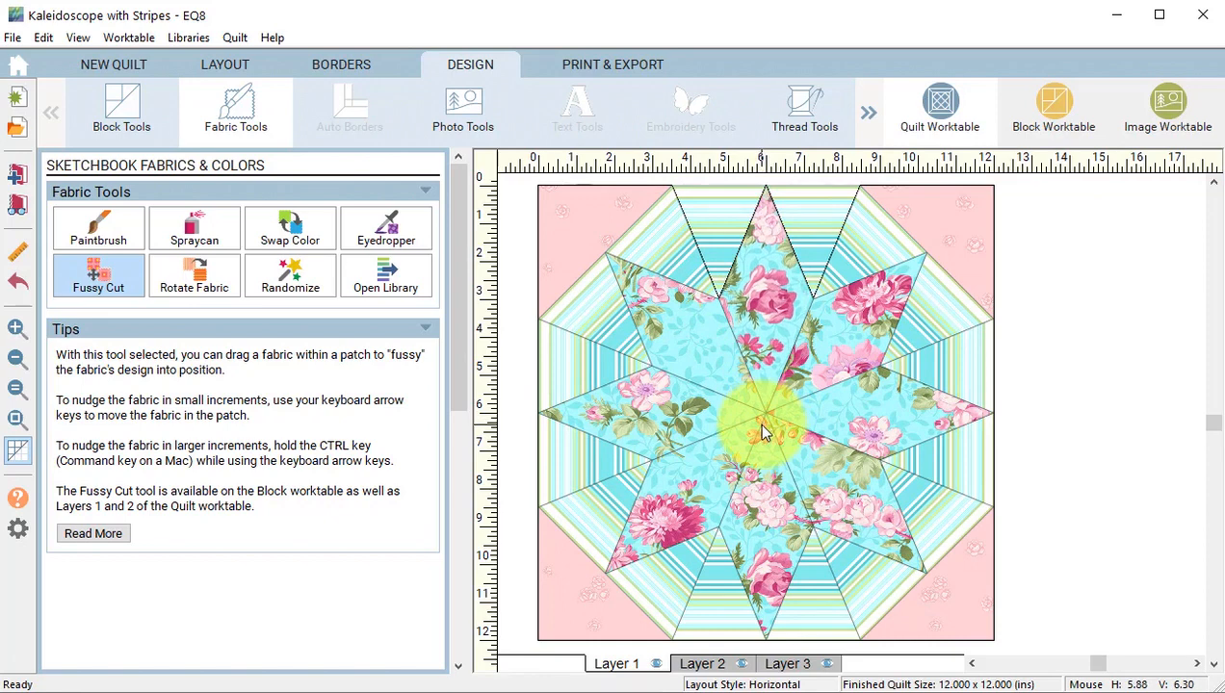
drag(762, 433, 734, 333)
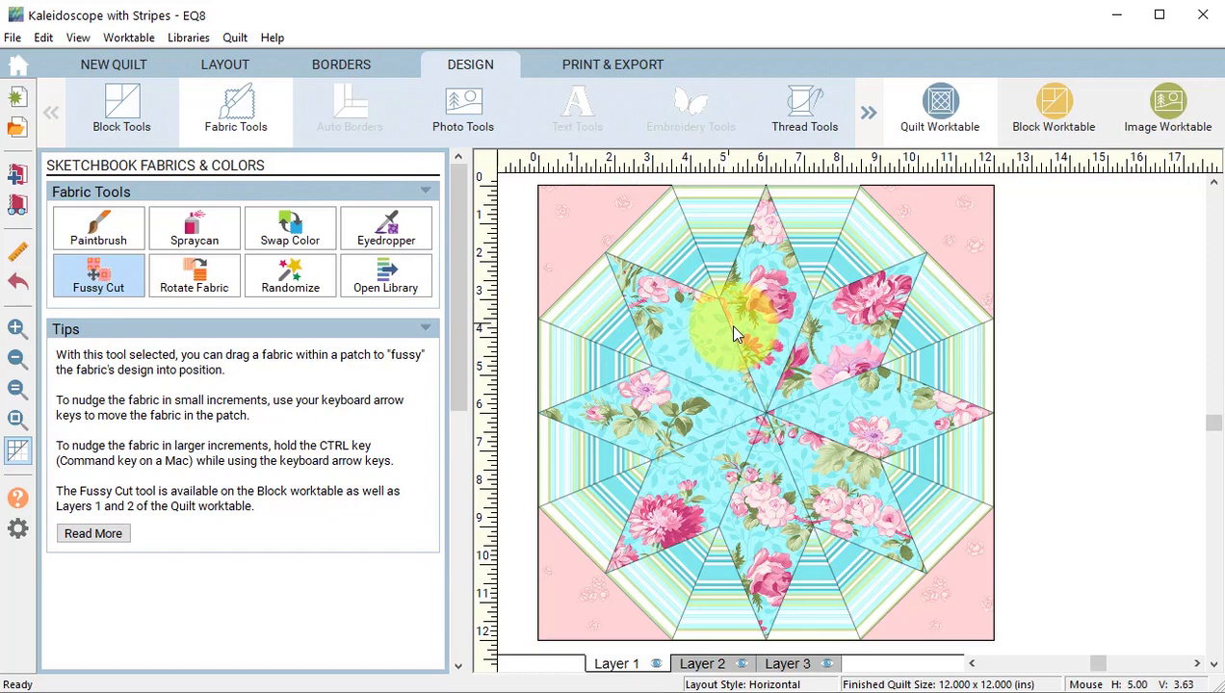
mouse_move(734, 330)
mouse_down()
mouse_move(755, 292)
mouse_move(736, 316)
mouse_up()
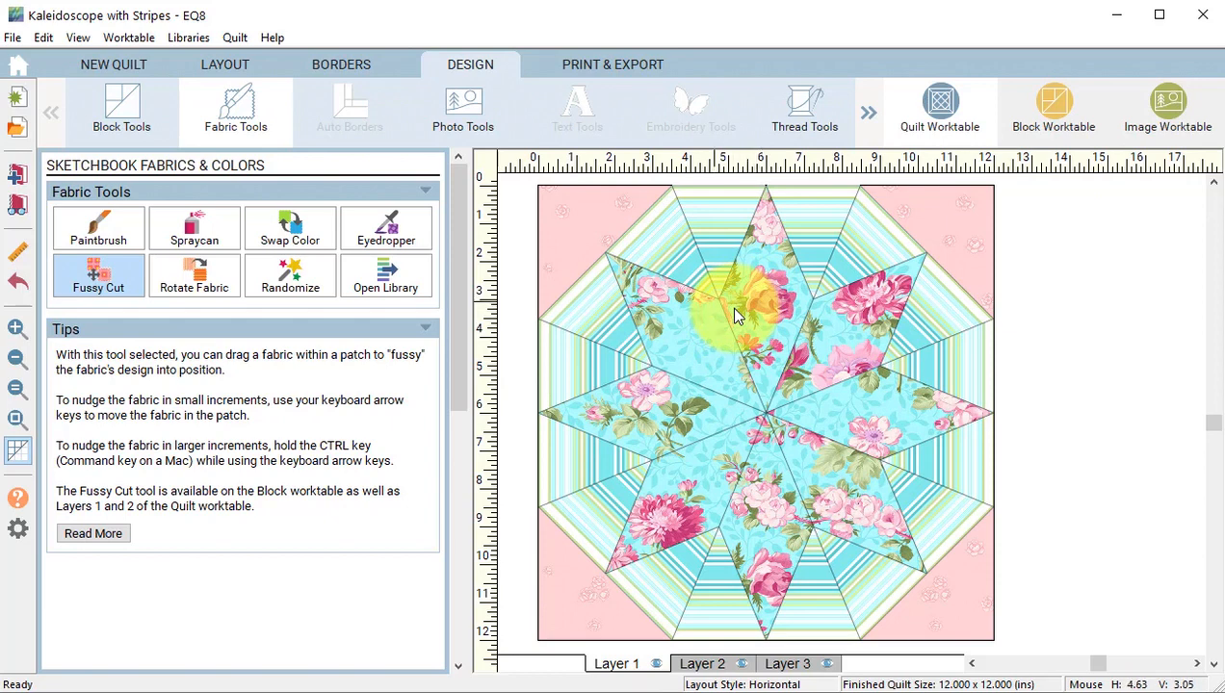
drag(735, 310, 771, 326)
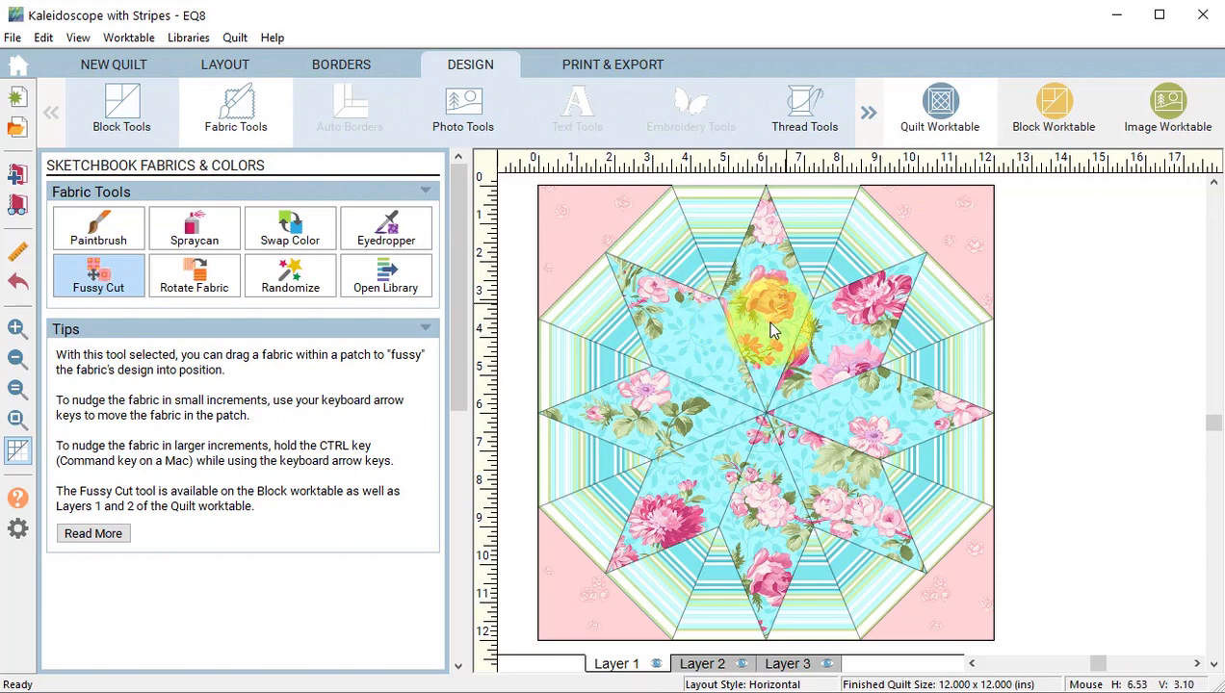
Set the rotation starting angle to 45 and rotate the floral fabric one, two and three increments in the upper-right, right and lower-right star points
click(198, 281)
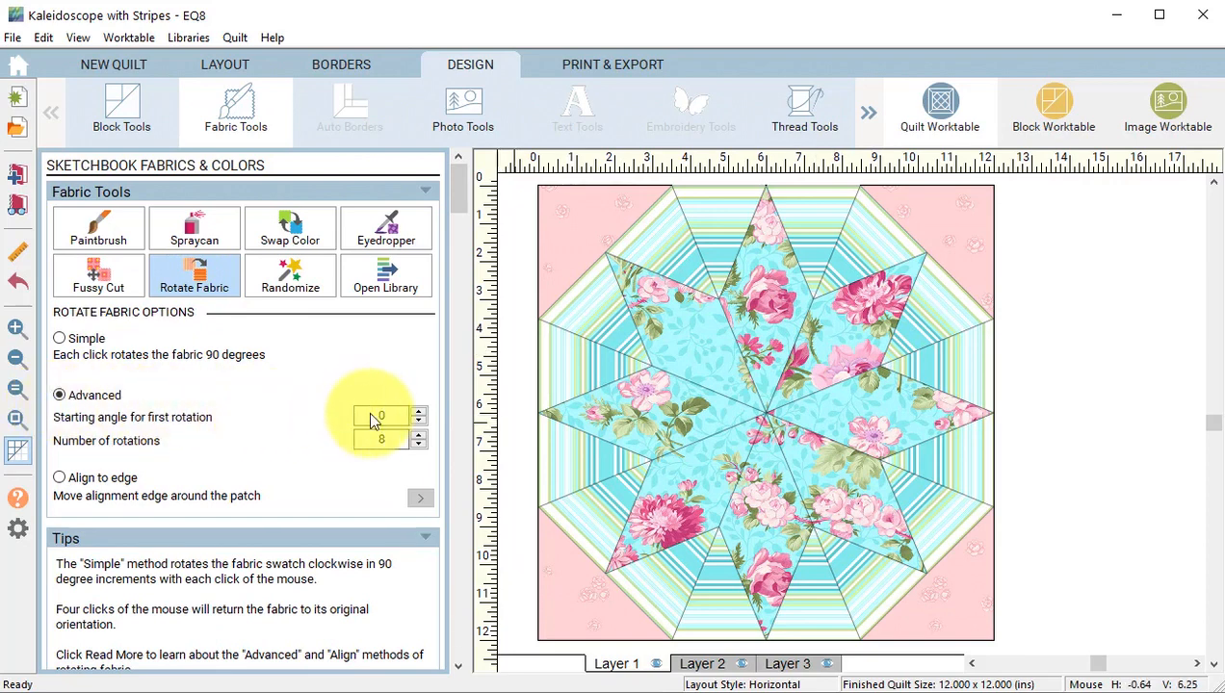
double_click(372, 414)
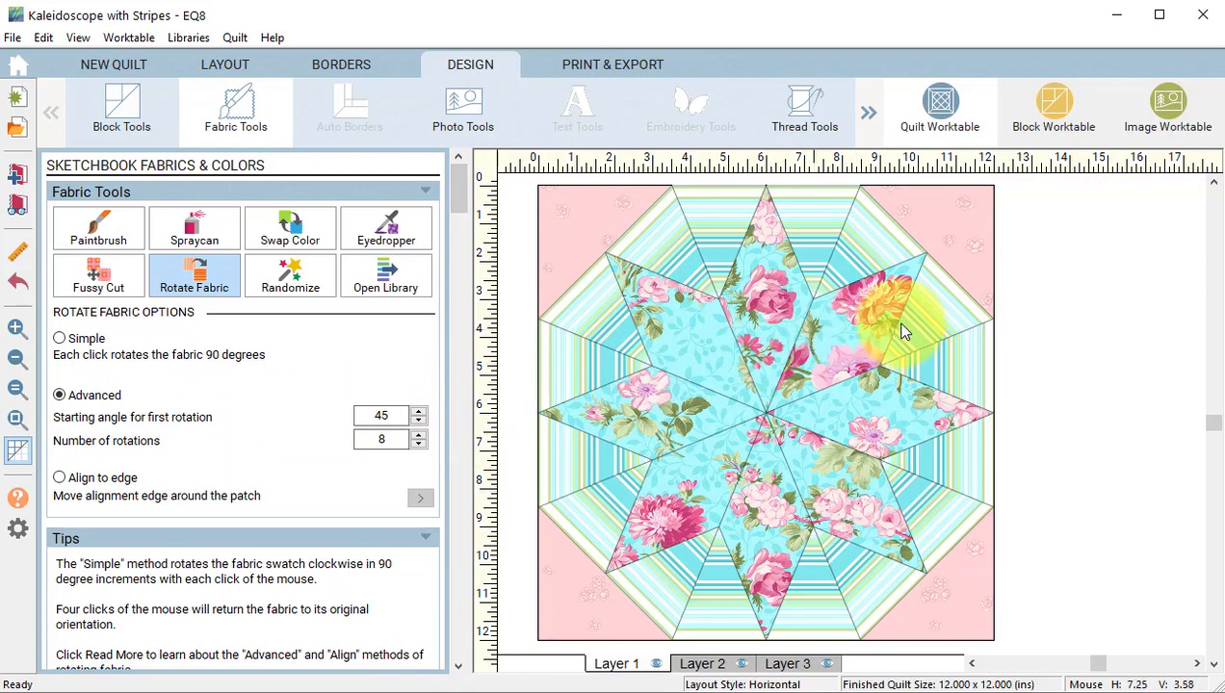
text(45)
click(847, 326)
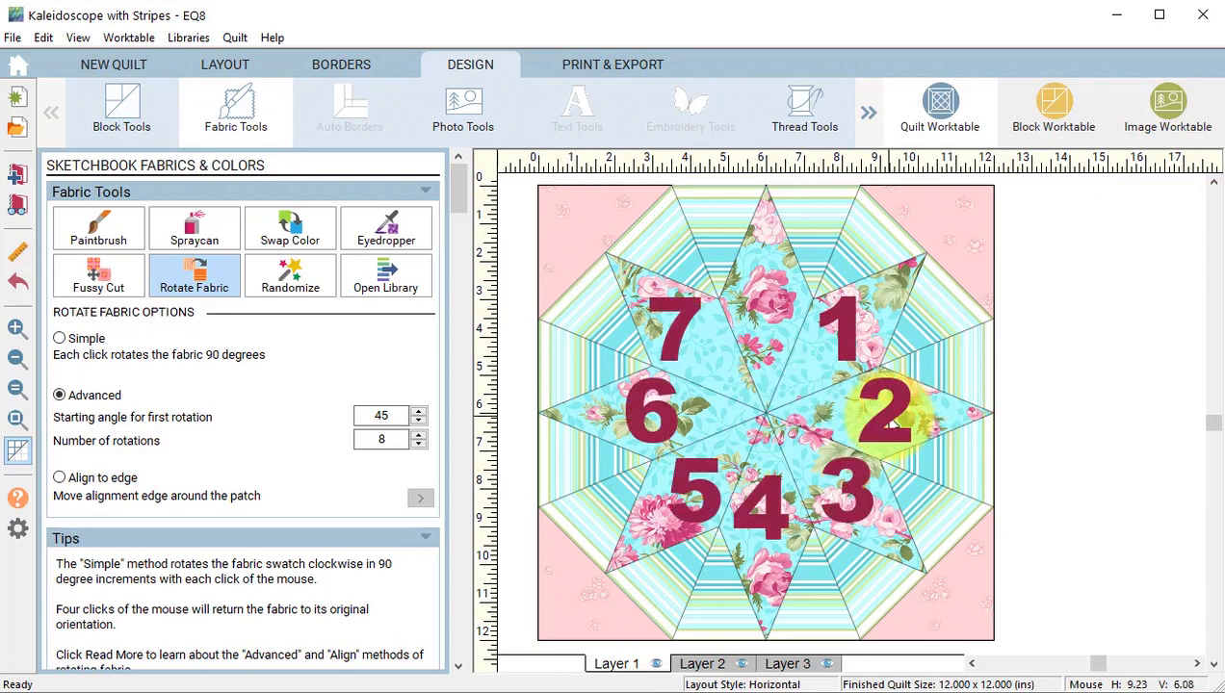
click(892, 424)
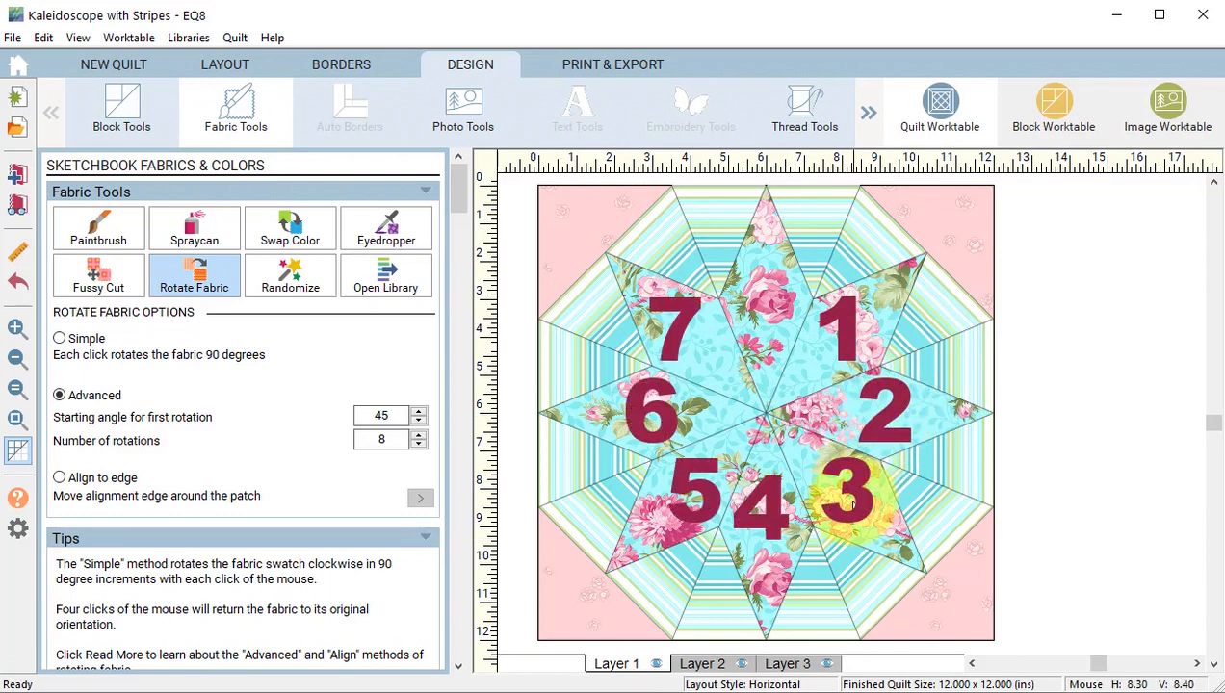
click(850, 486)
Rotate the floral fabric four, five, six and seven increments in the bottom, lower-left, left and upper-left star points
click(780, 540)
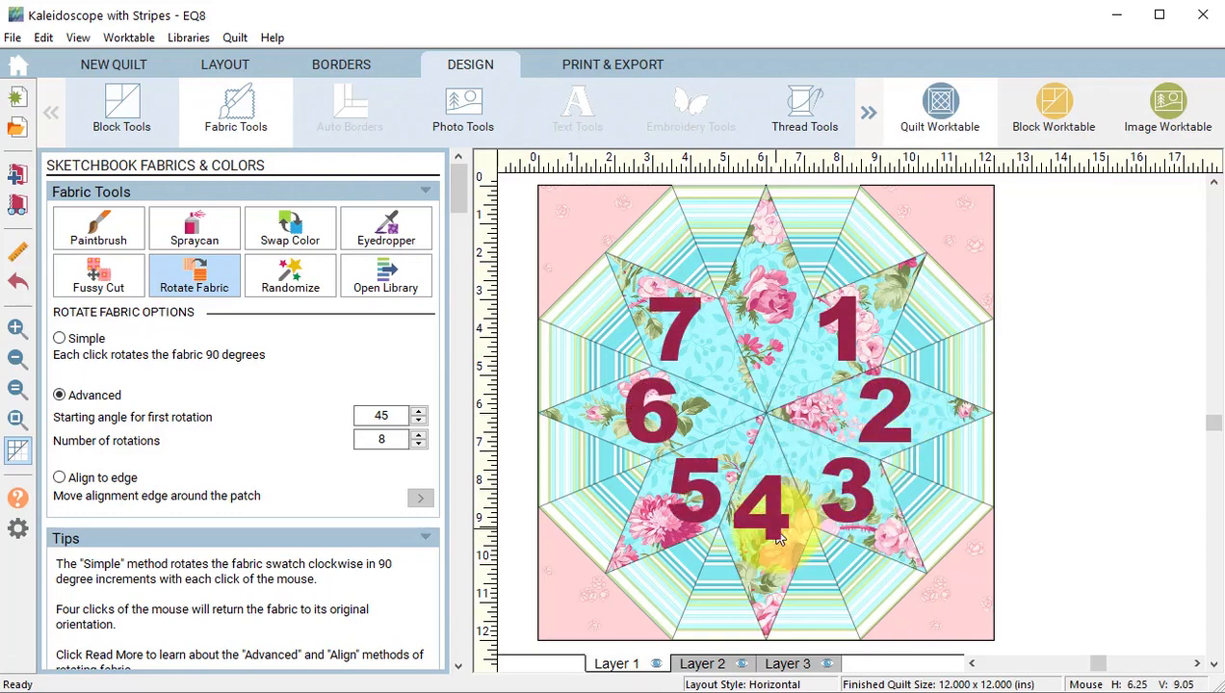
click(682, 515)
click(645, 409)
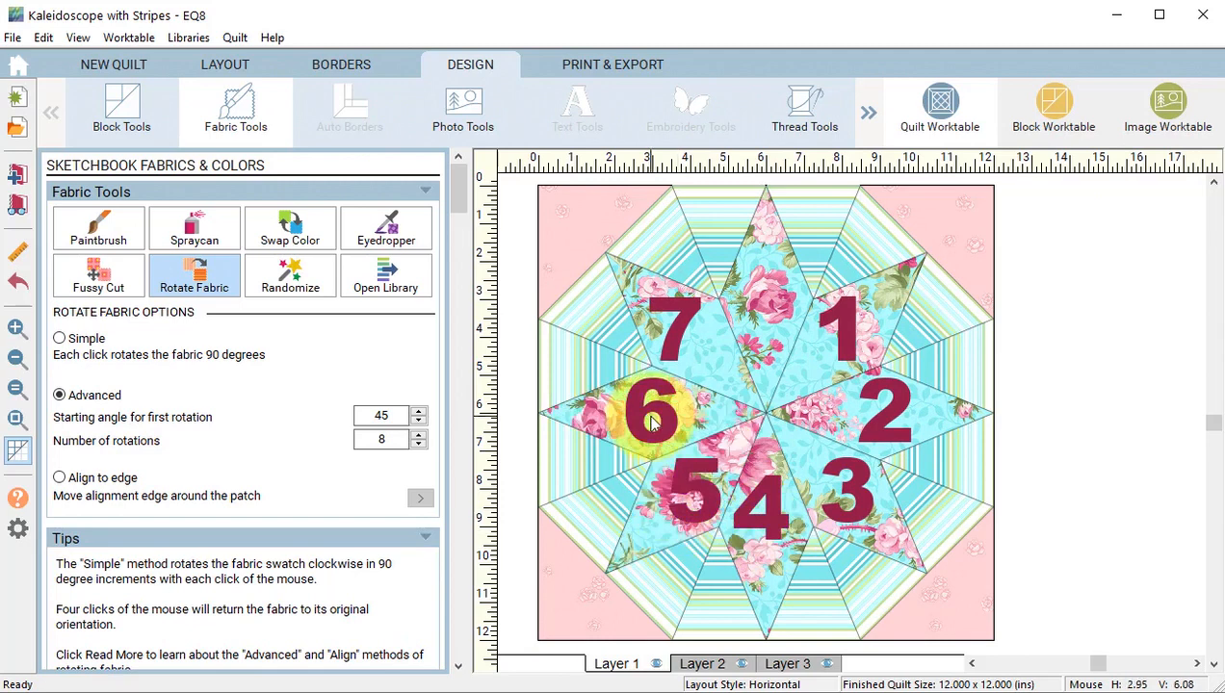
click(674, 325)
click(676, 329)
click(680, 336)
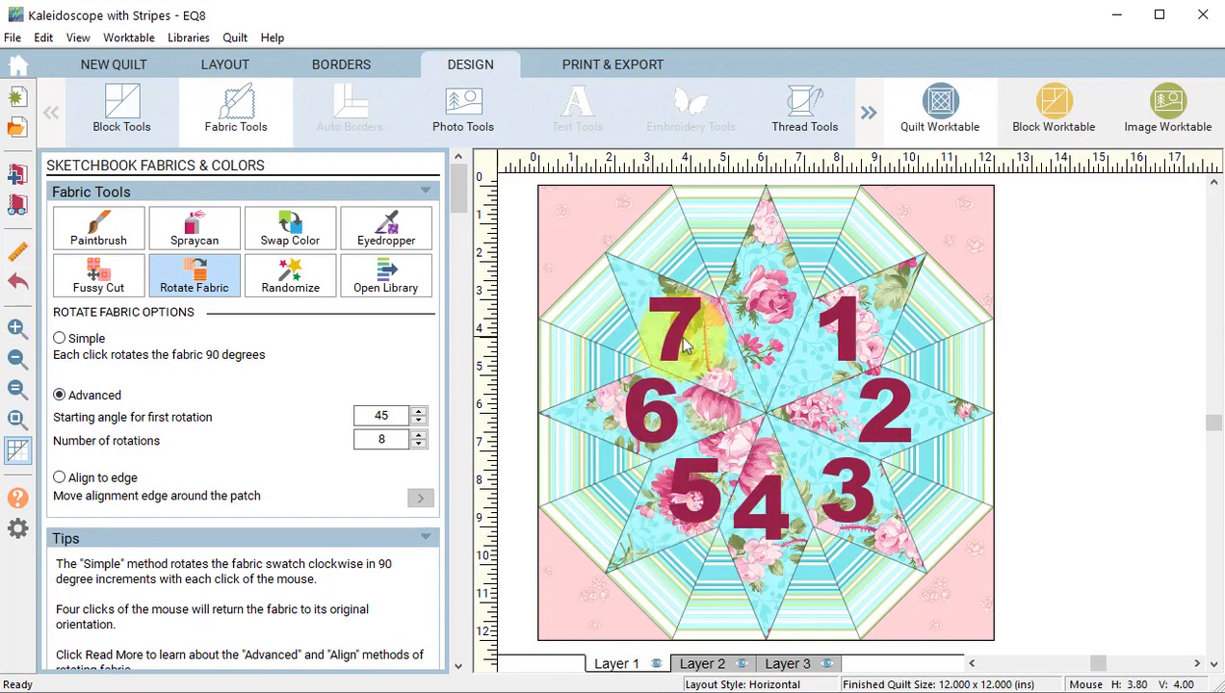
click(681, 337)
click(682, 336)
click(682, 337)
click(682, 336)
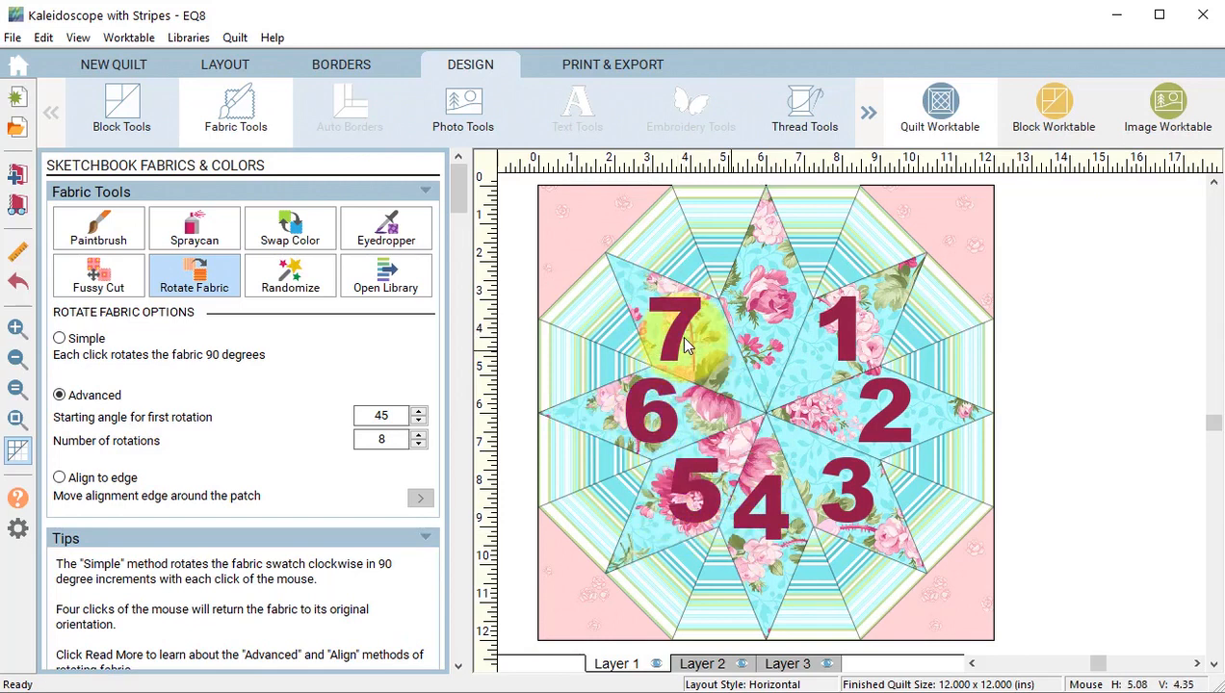
Fussy cut the floral fabric in the other seven star points so each centers the same rose as the top one
click(102, 274)
drag(849, 331, 844, 356)
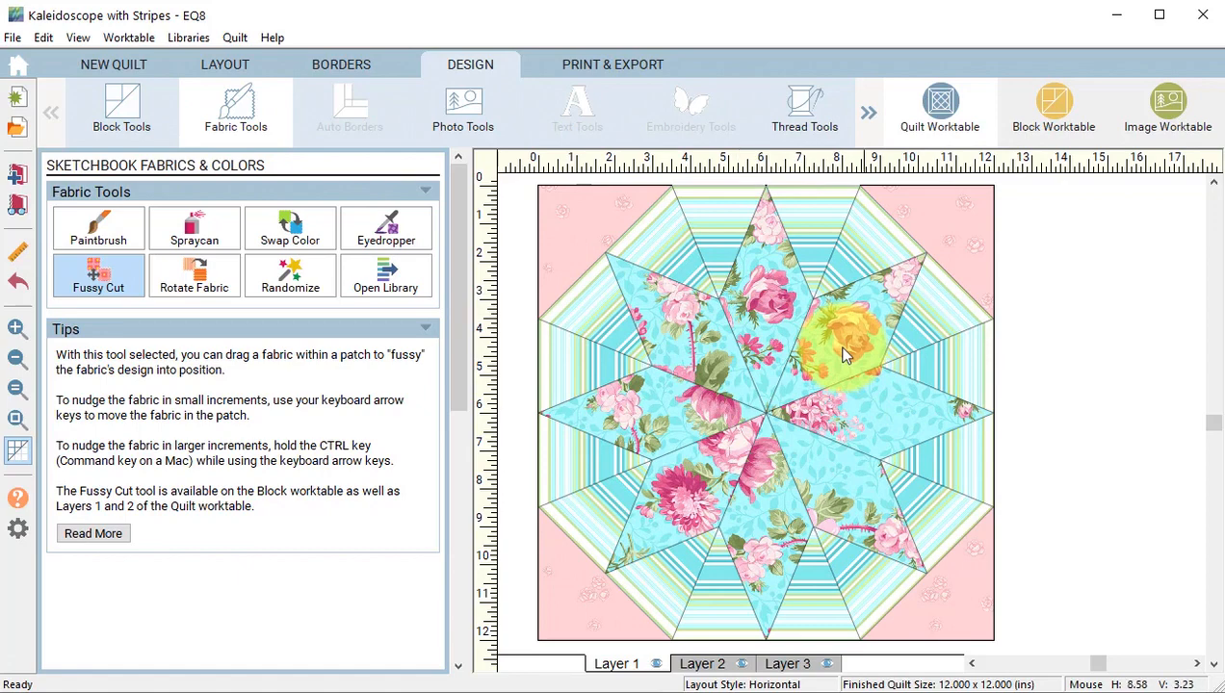
drag(849, 414, 947, 488)
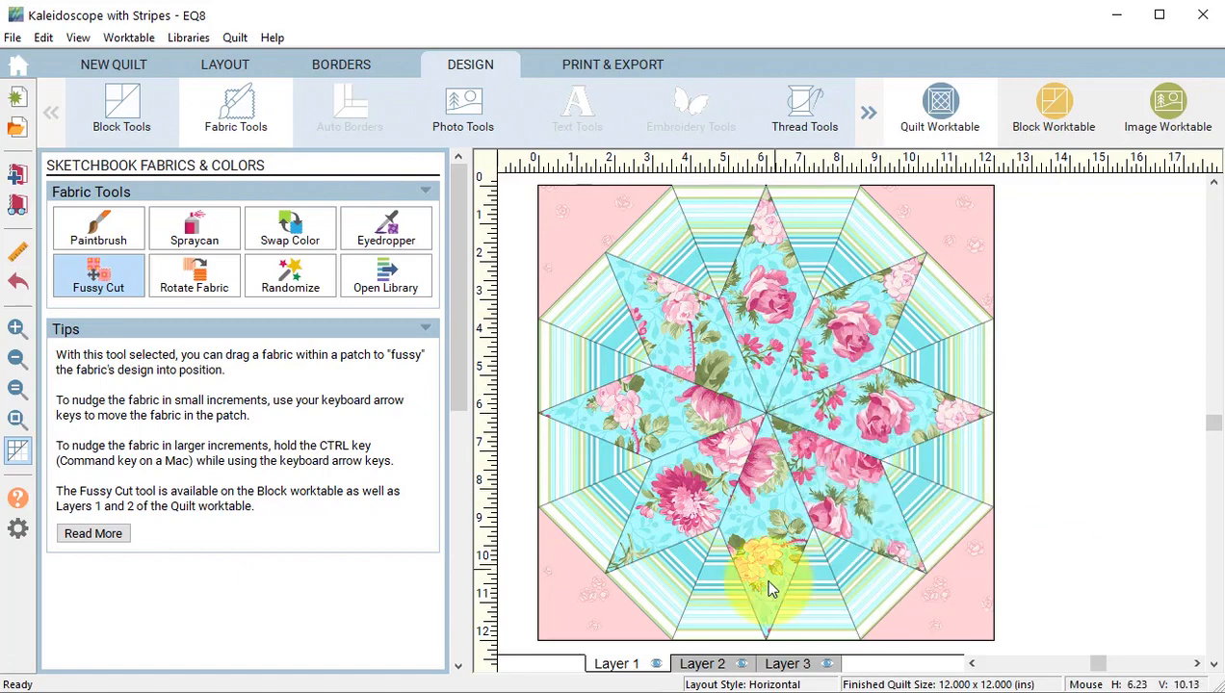
drag(769, 580, 769, 546)
drag(647, 534, 660, 609)
drag(611, 414, 671, 433)
drag(679, 342, 728, 97)
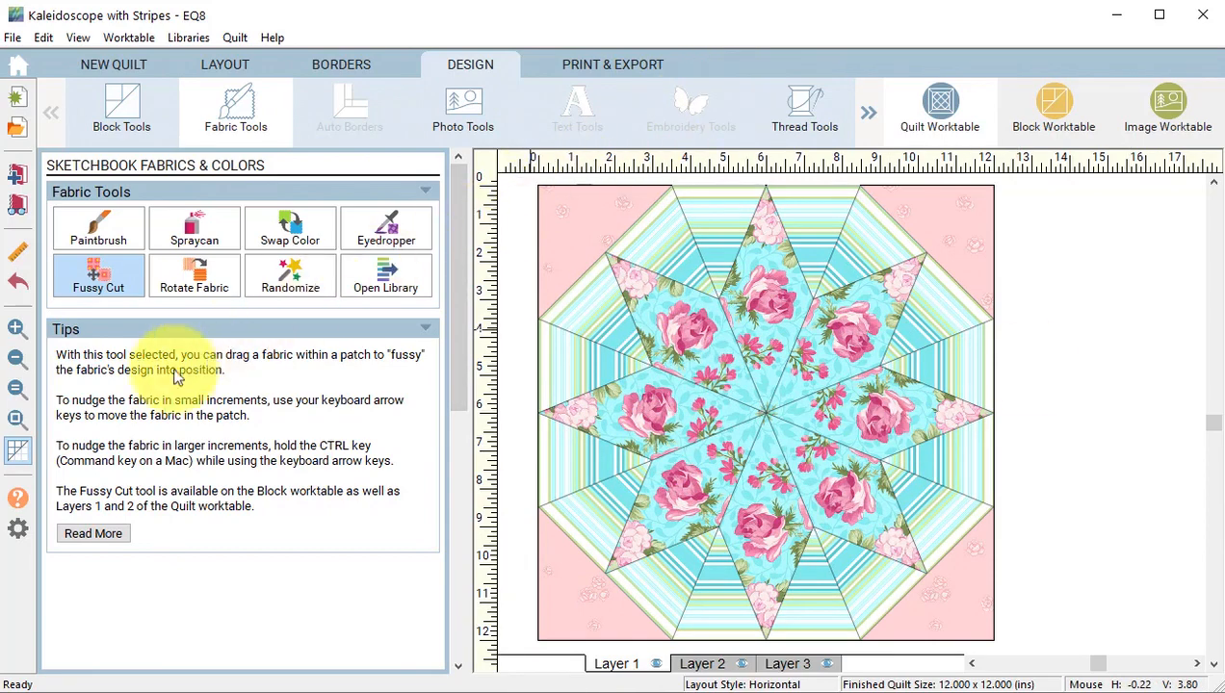
Hide the patch outlines and add the quilt to the project sketchbook
click(17, 450)
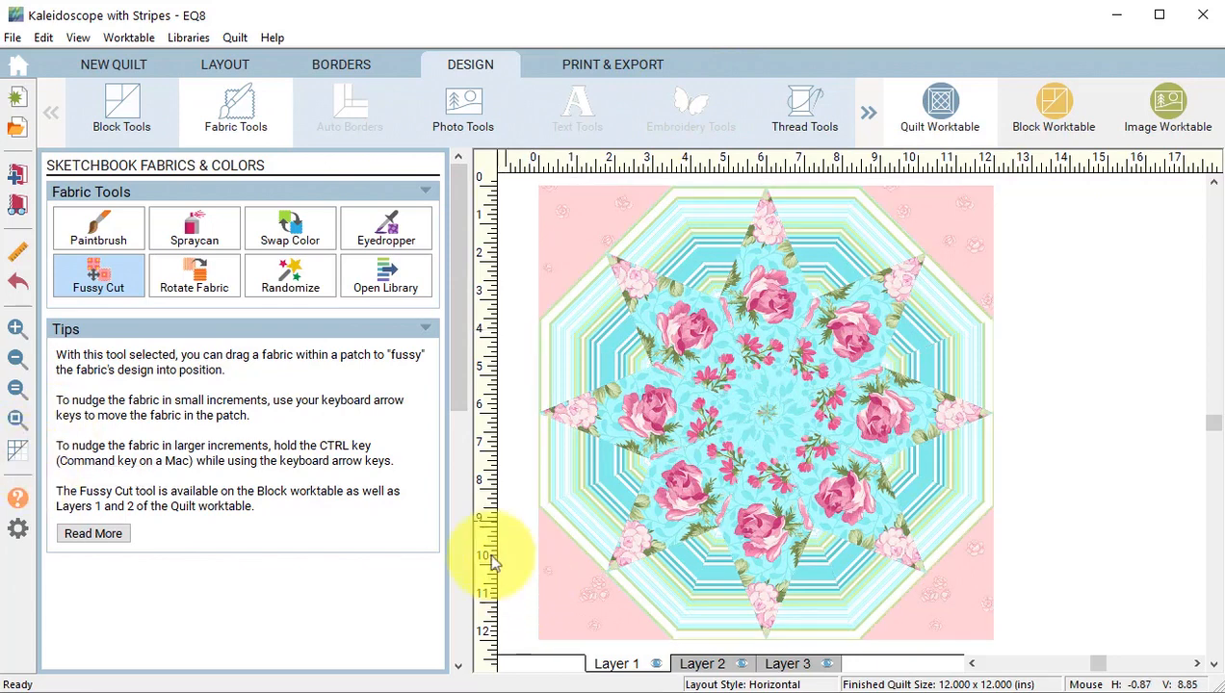
click(19, 174)
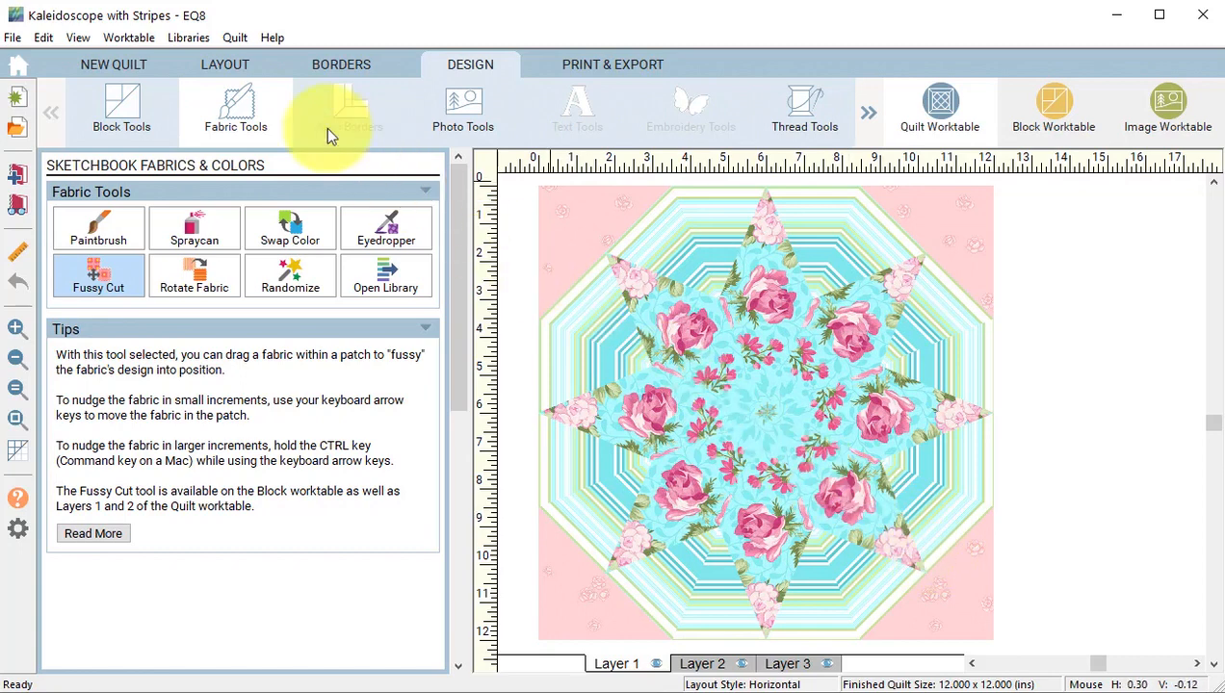
Set the quilt layout to 2 blocks horizontally and 2 blocks vertically
click(227, 65)
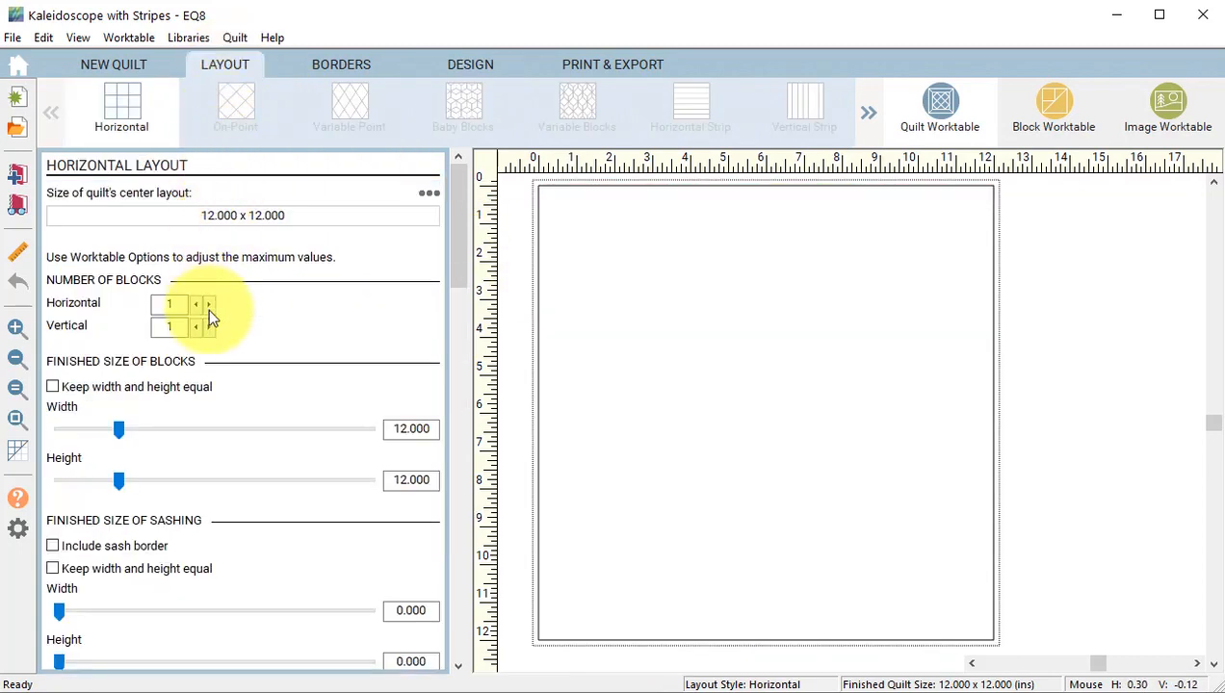
click(208, 306)
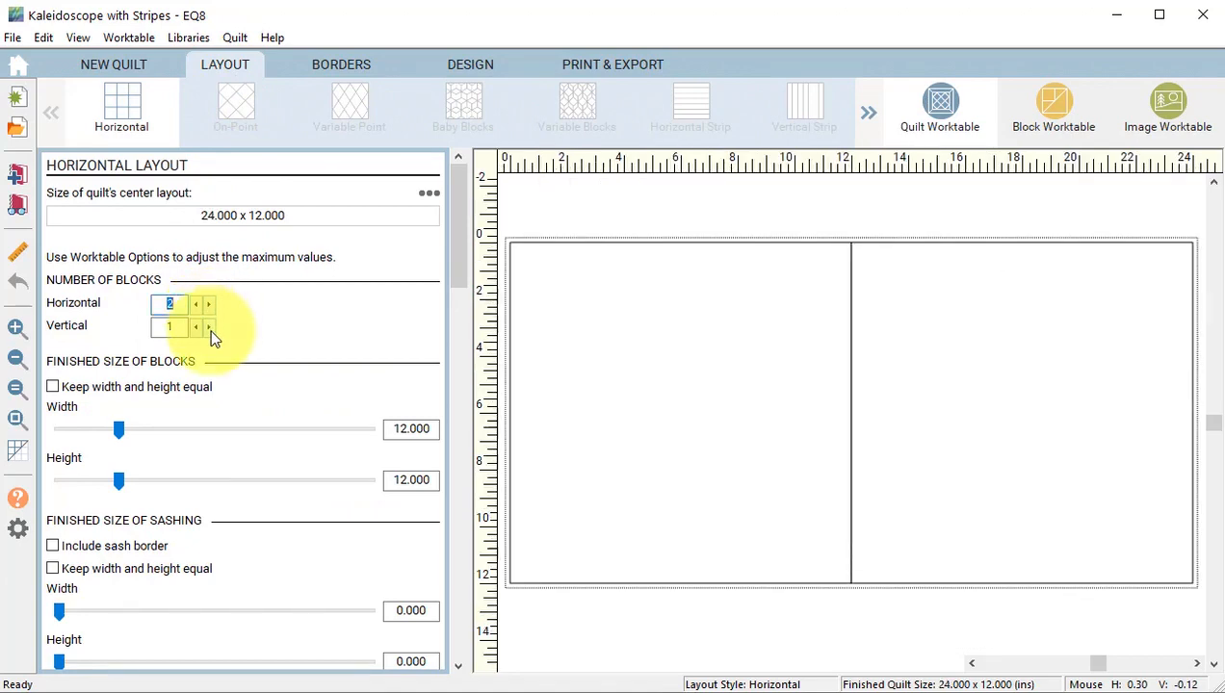
click(209, 328)
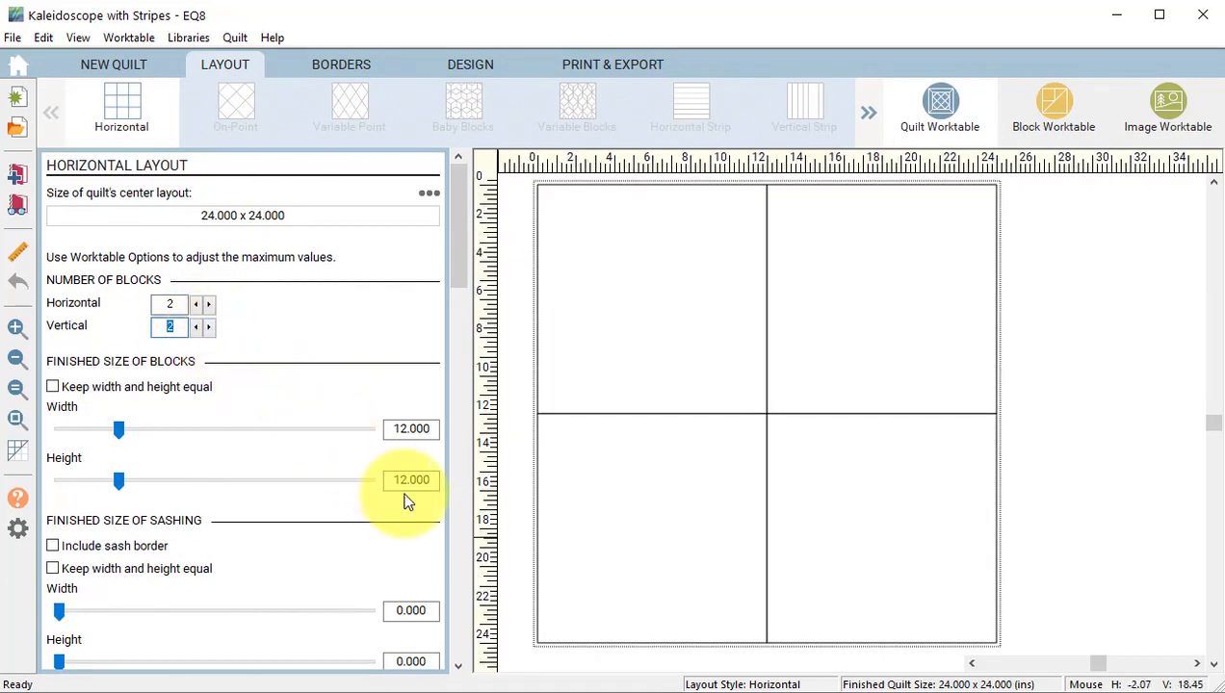
Add a border 2 inches wide on all sides of the quilt and make its style Mitered
click(344, 65)
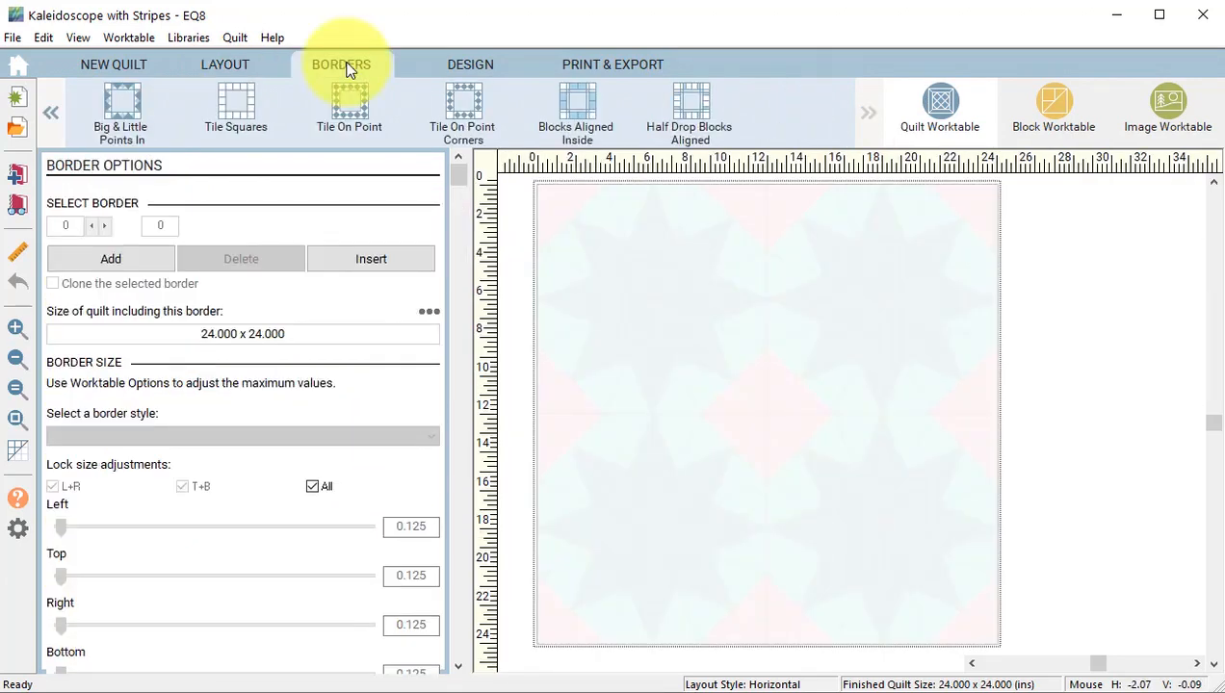
click(120, 252)
drag(391, 527, 478, 528)
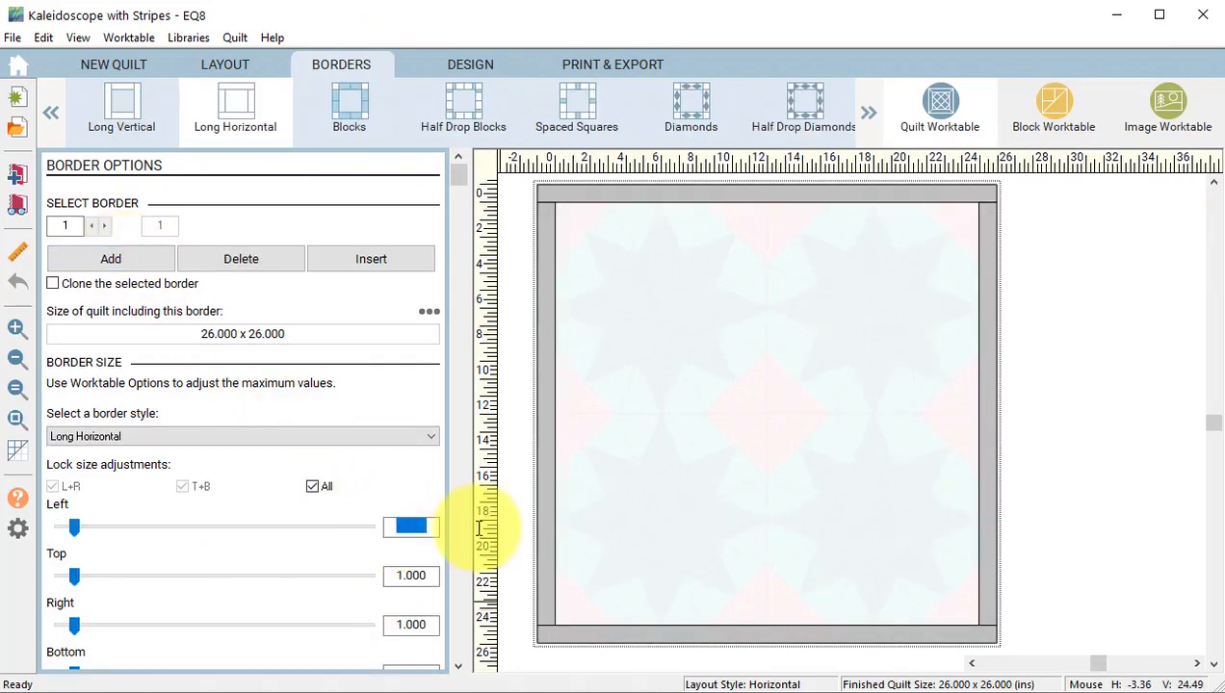
text(2)
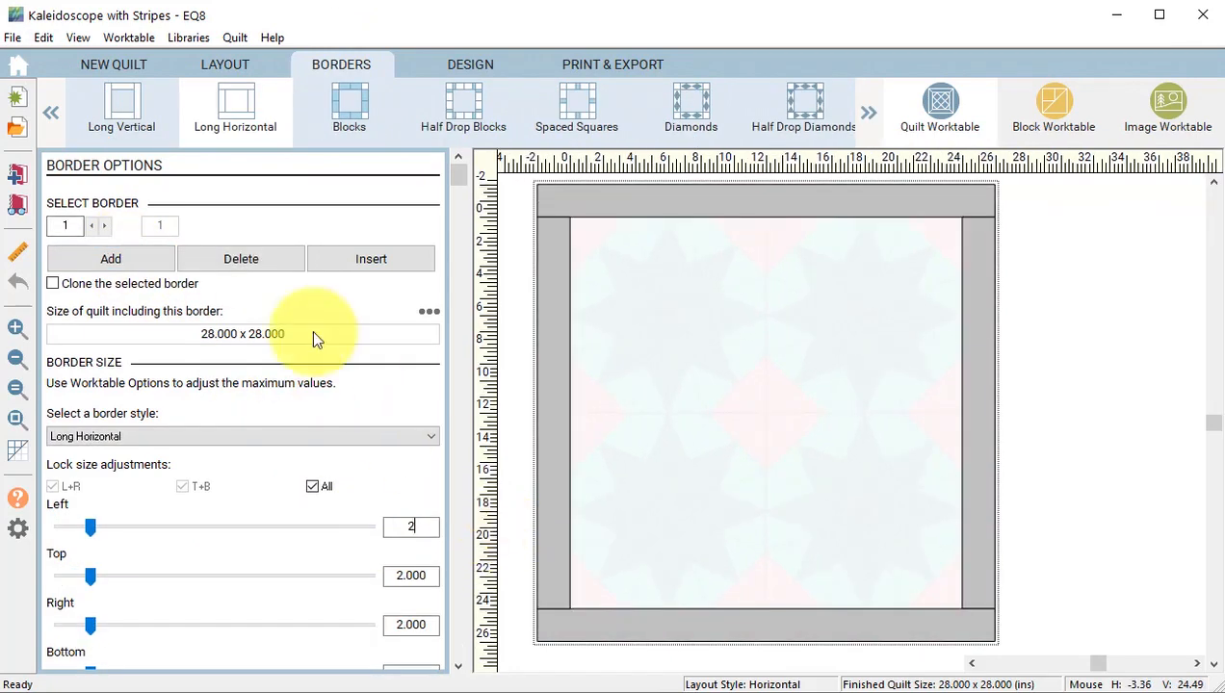
click(52, 115)
click(132, 119)
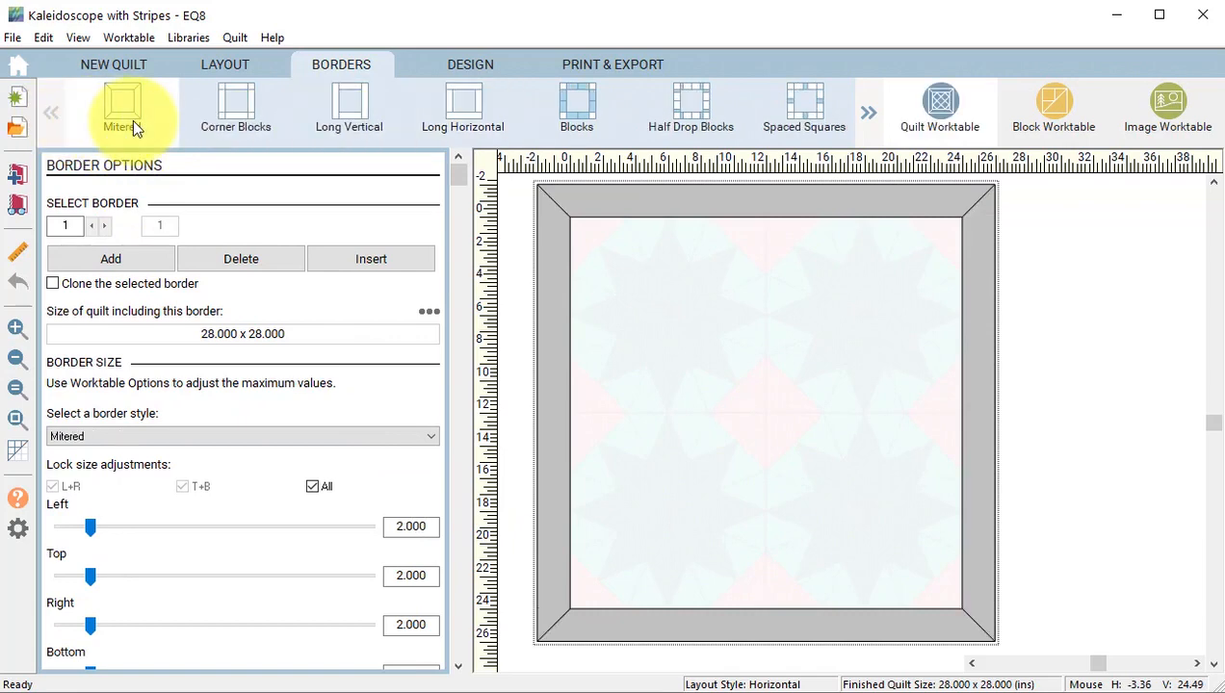
Paint all four sides of the mitered border with the striped fabric
click(478, 67)
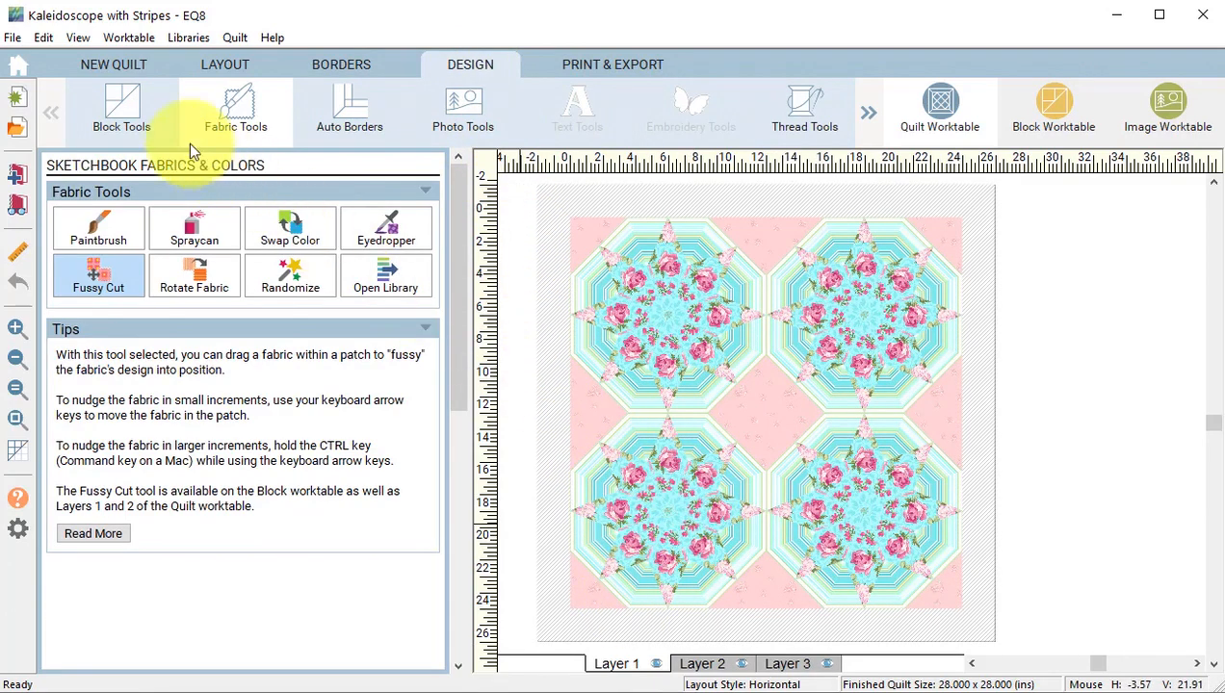
click(97, 236)
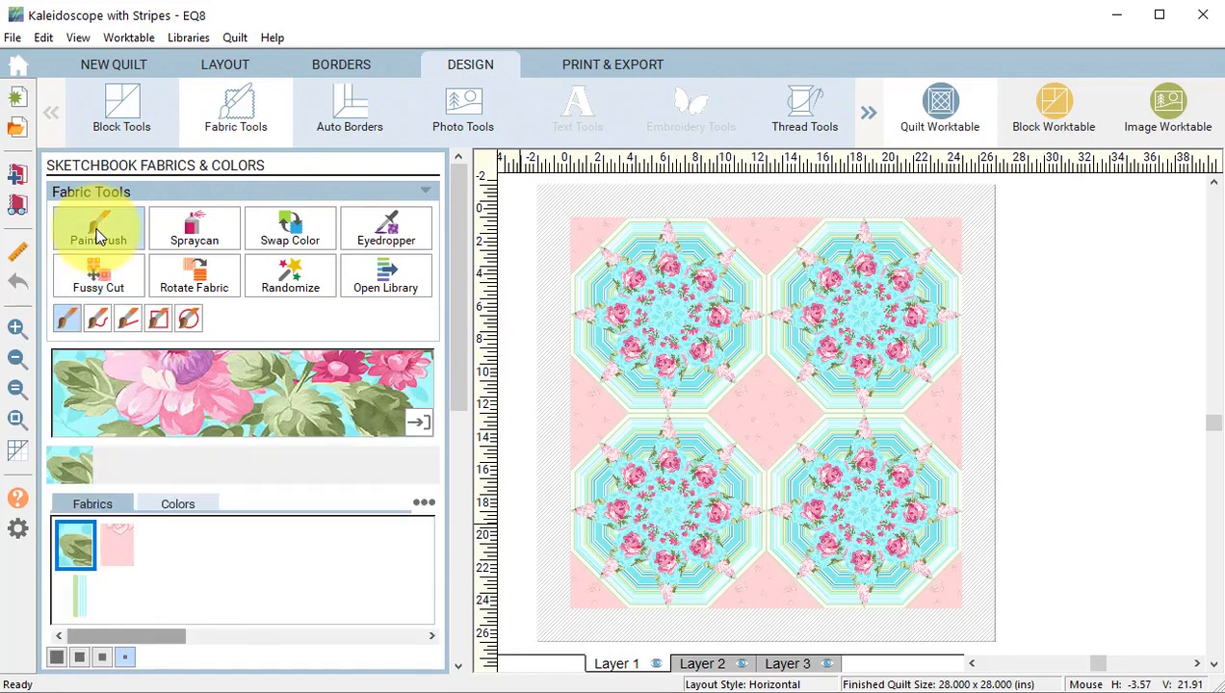
click(70, 597)
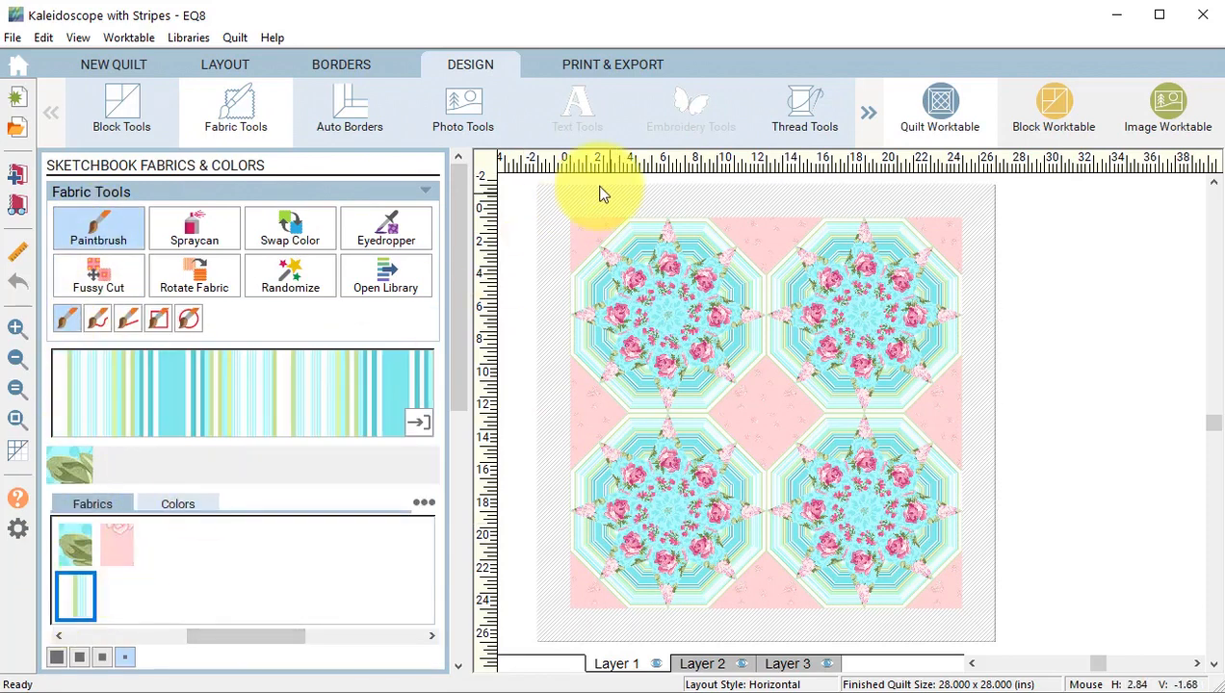
click(601, 194)
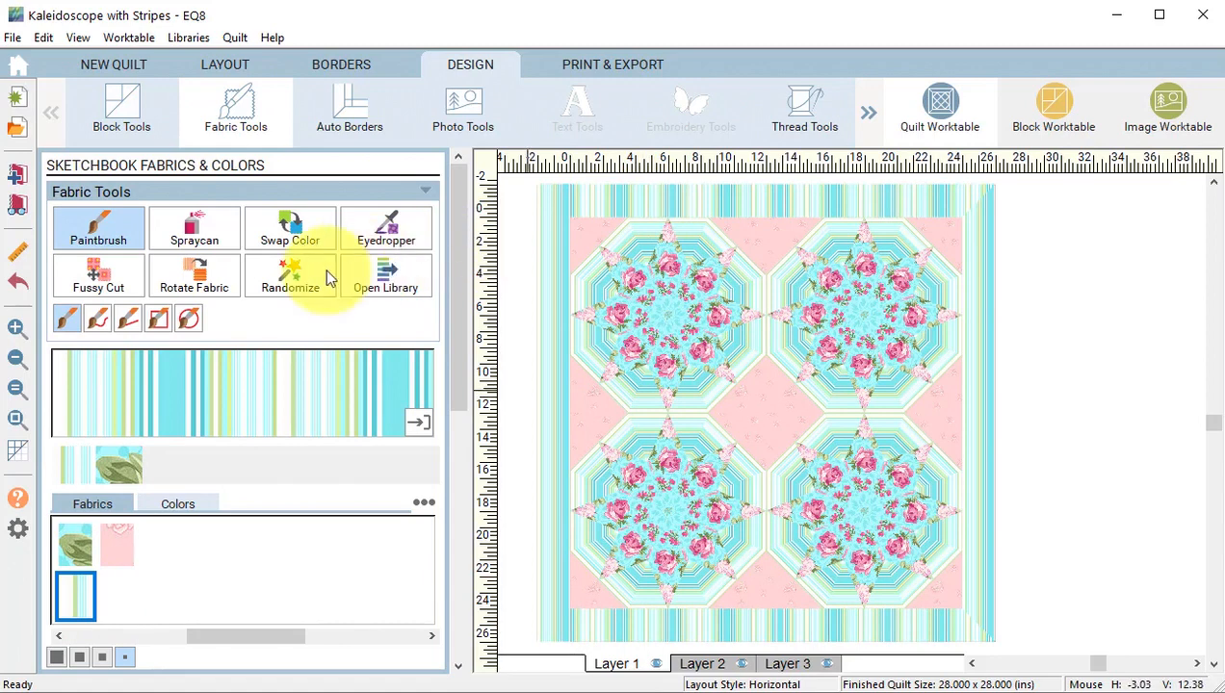
Rotate the striped border fabric in simple 90-degree turns so the stripes run parallel to the quilt's edges on all sides
click(193, 278)
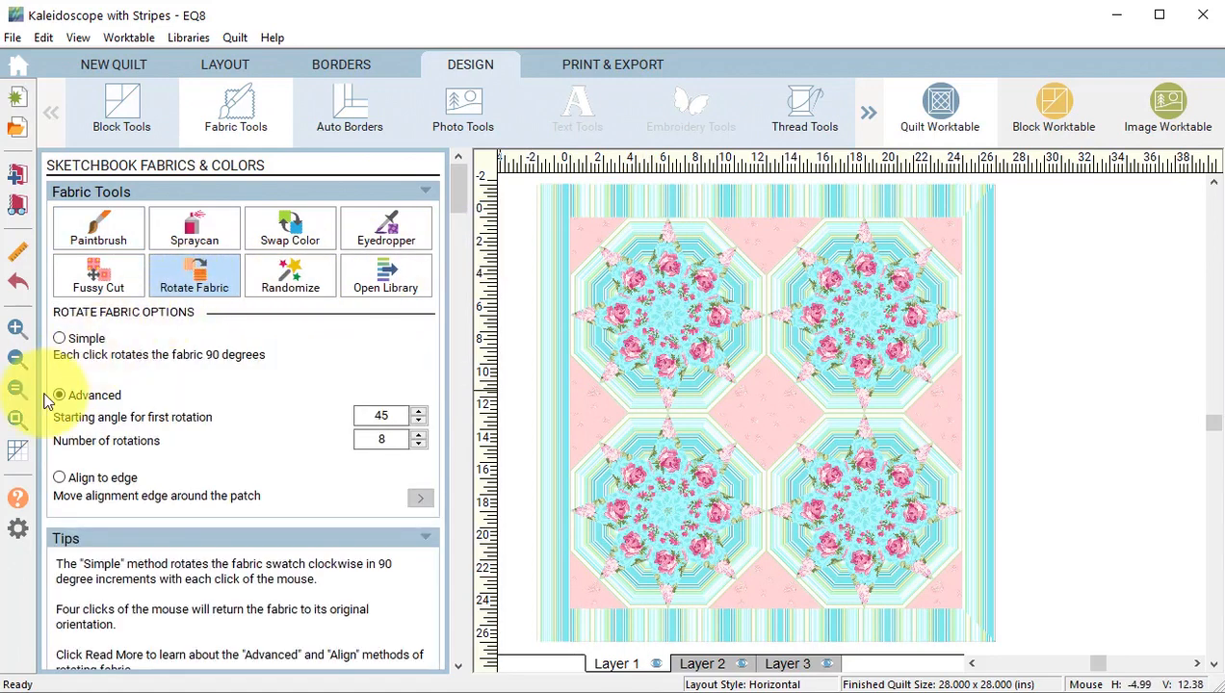
click(61, 341)
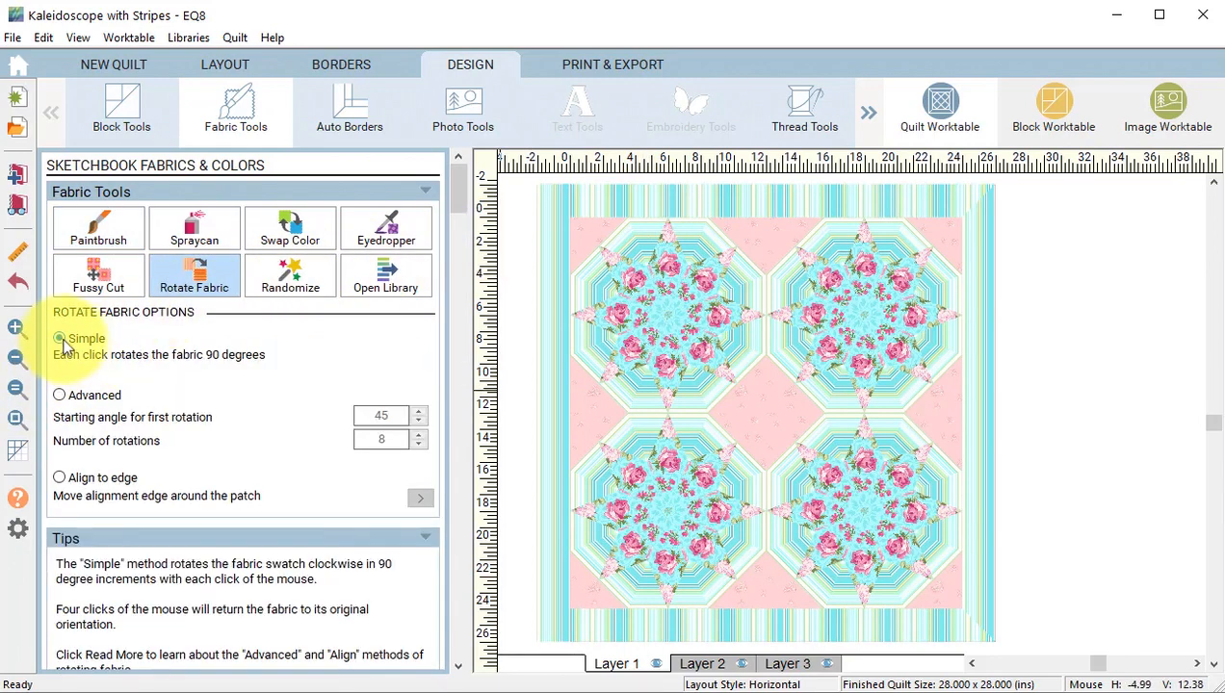
click(795, 635)
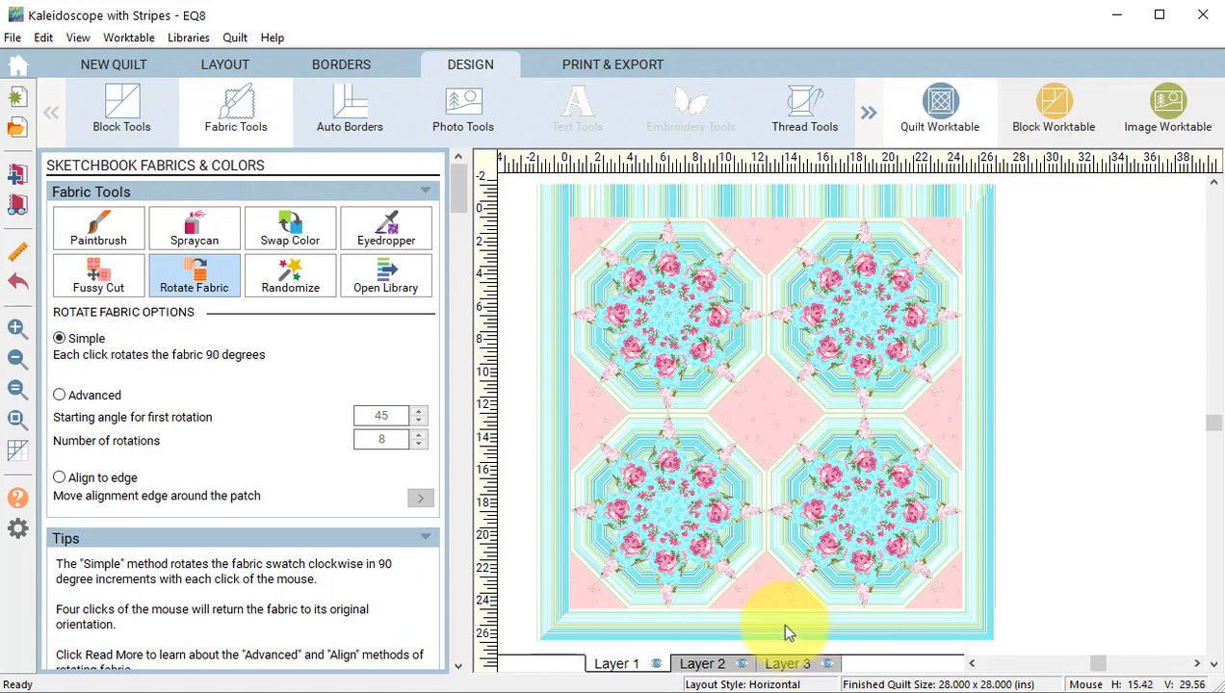
click(556, 372)
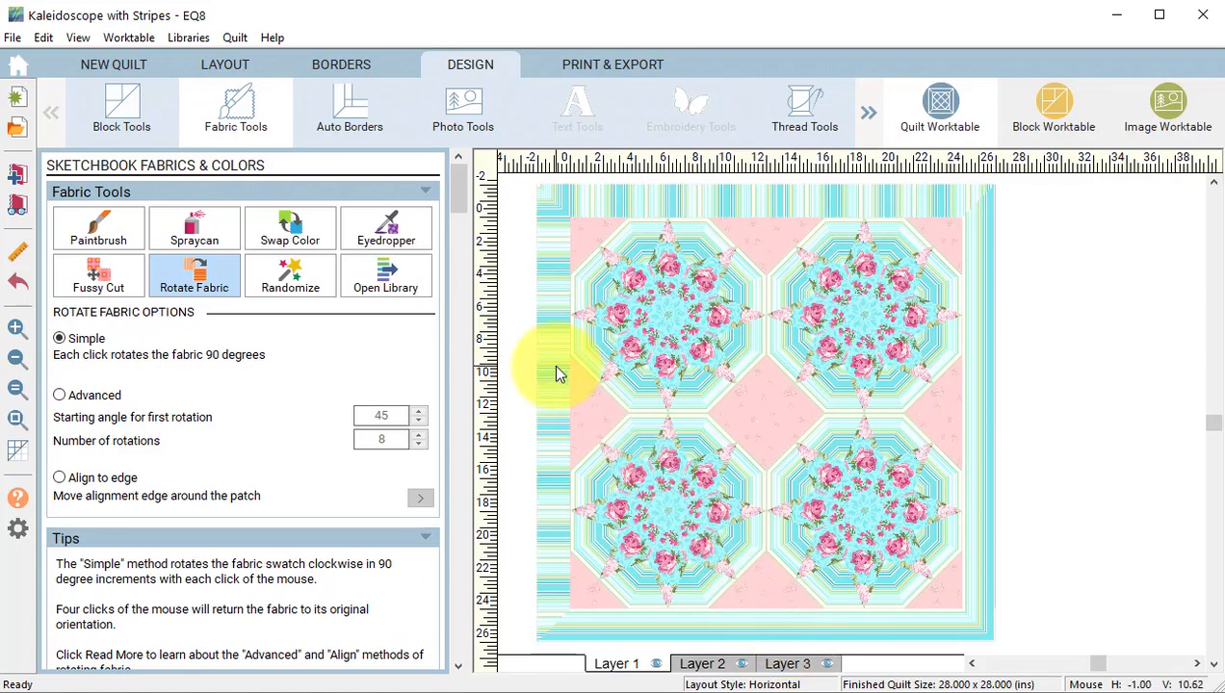
click(556, 373)
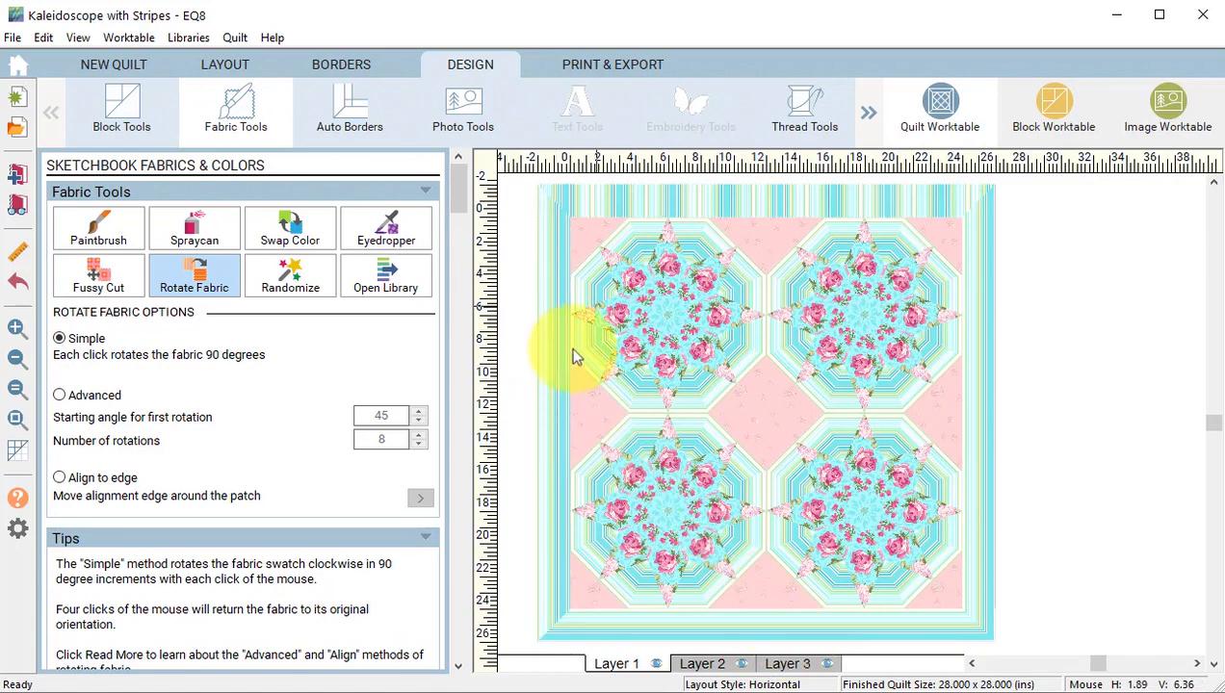
click(717, 206)
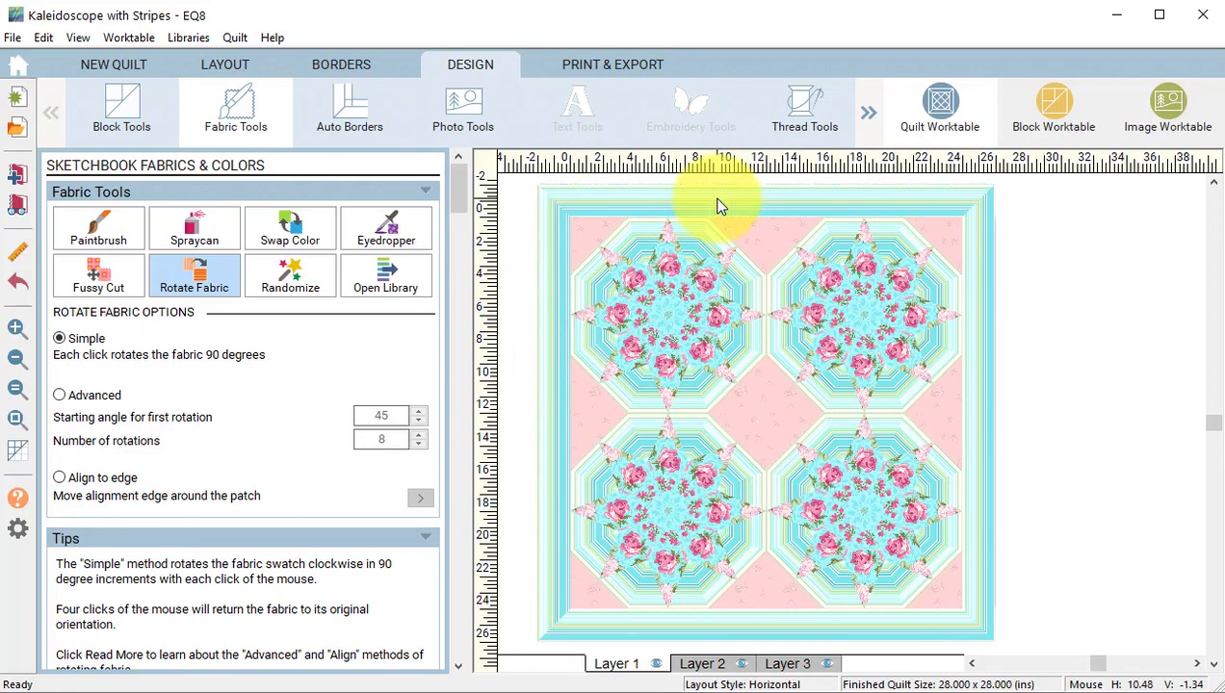
click(717, 206)
click(718, 206)
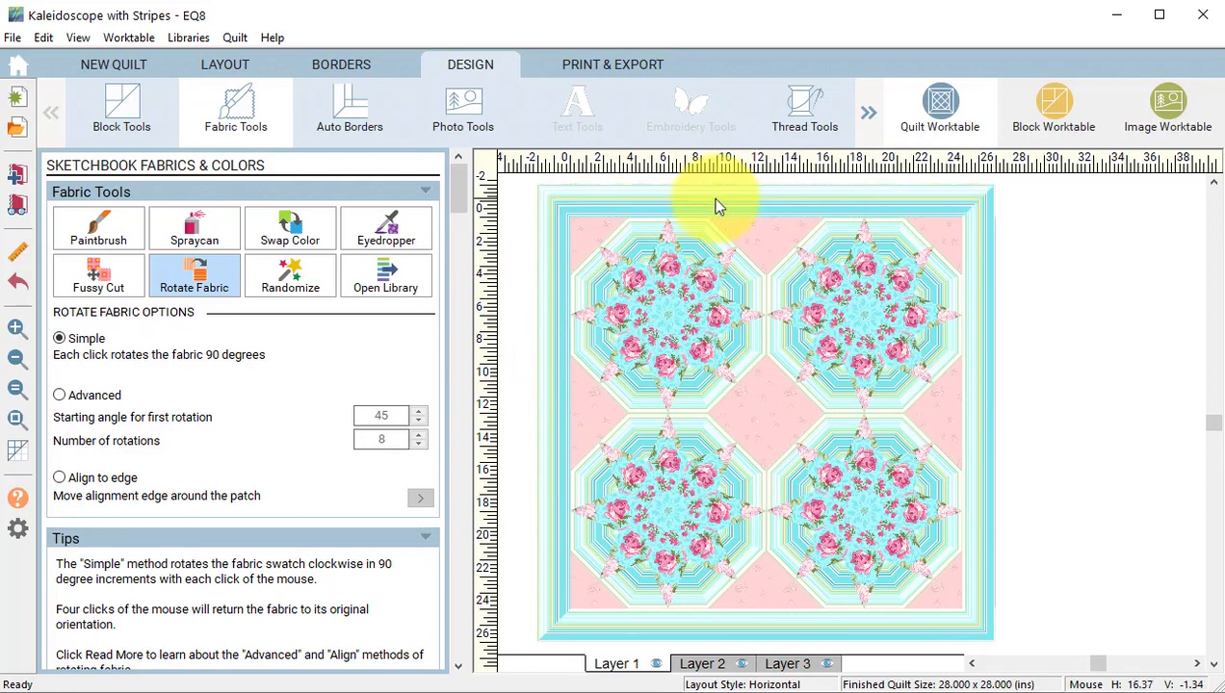
Fussy cut the striped fabric in the top, right and left borders, shifting the stripes slightly outward
click(106, 286)
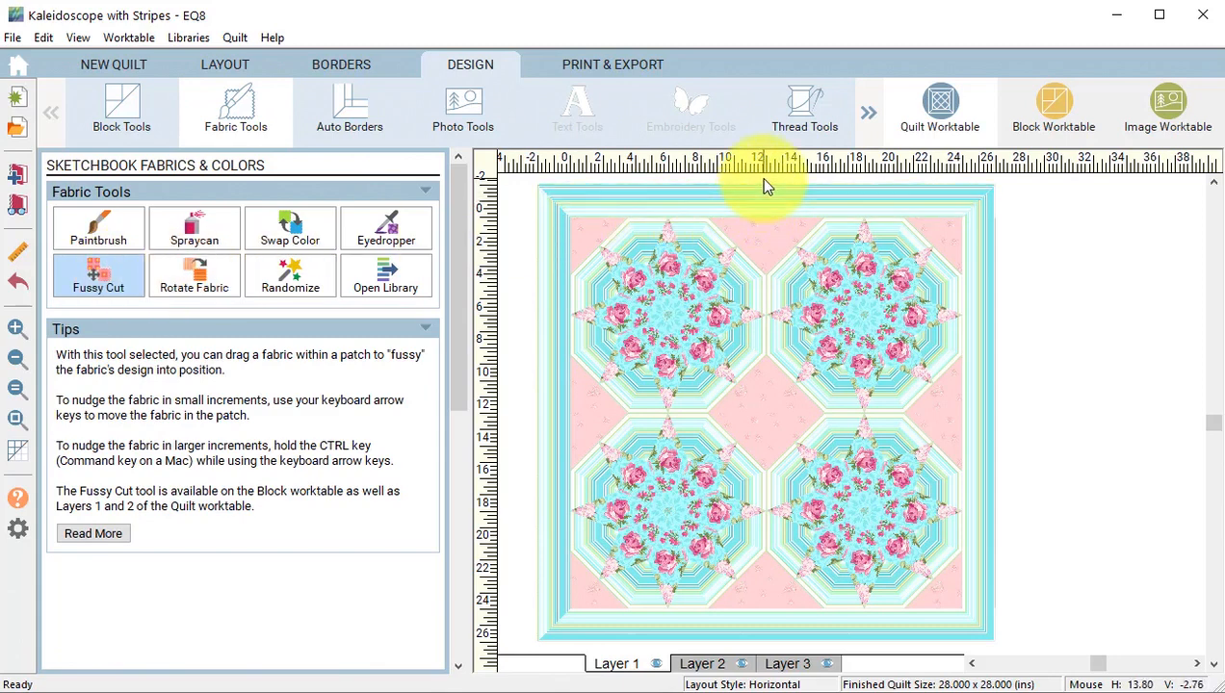
drag(764, 179, 764, 175)
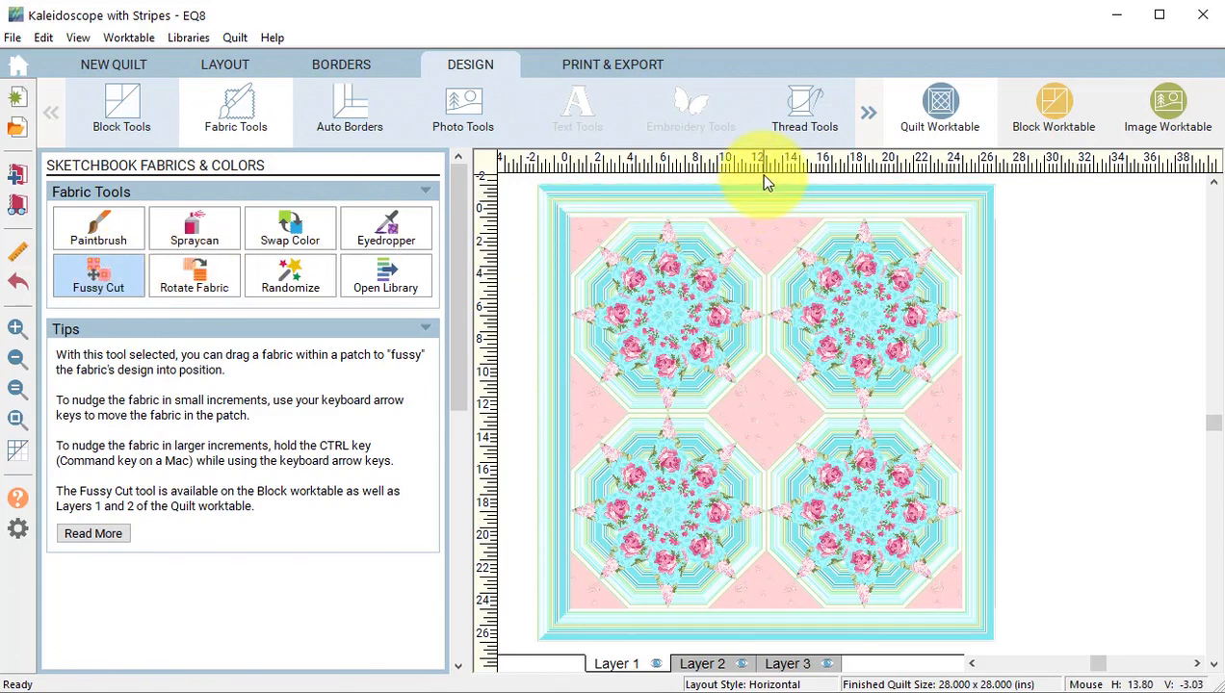
drag(987, 321, 991, 322)
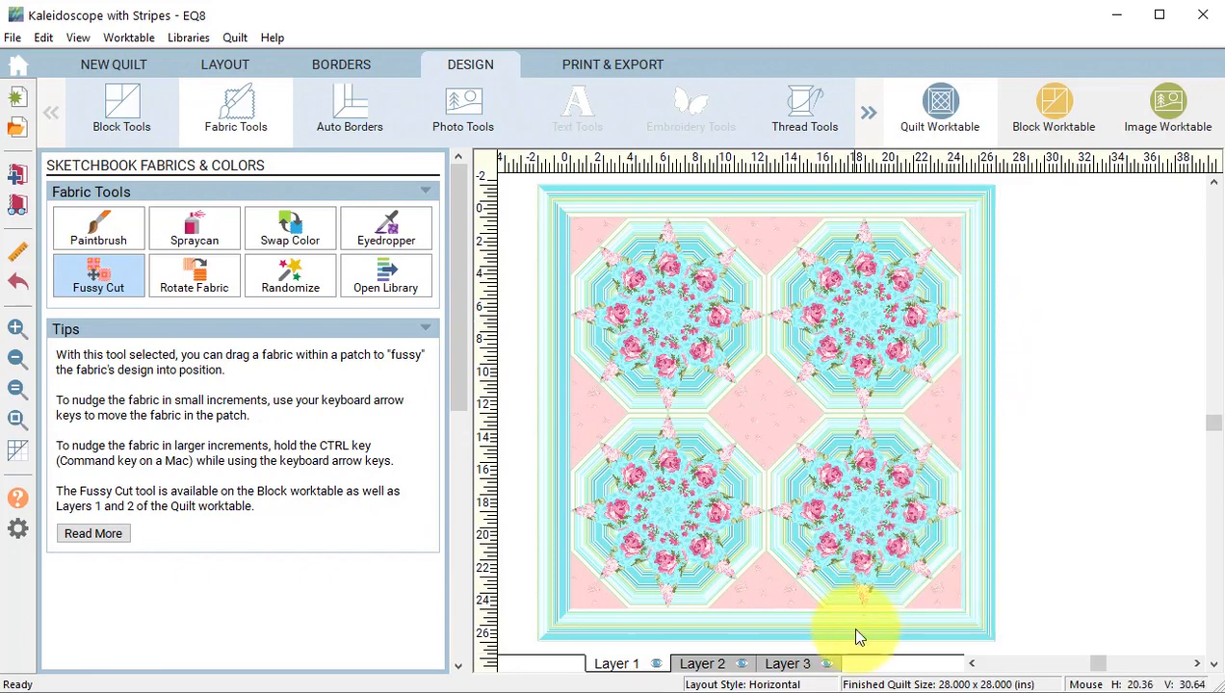
drag(554, 532, 549, 533)
Fussy cut the left border so its stripes meet the top border's stripes at the upper-left mitered corner
click(18, 332)
drag(536, 194, 615, 268)
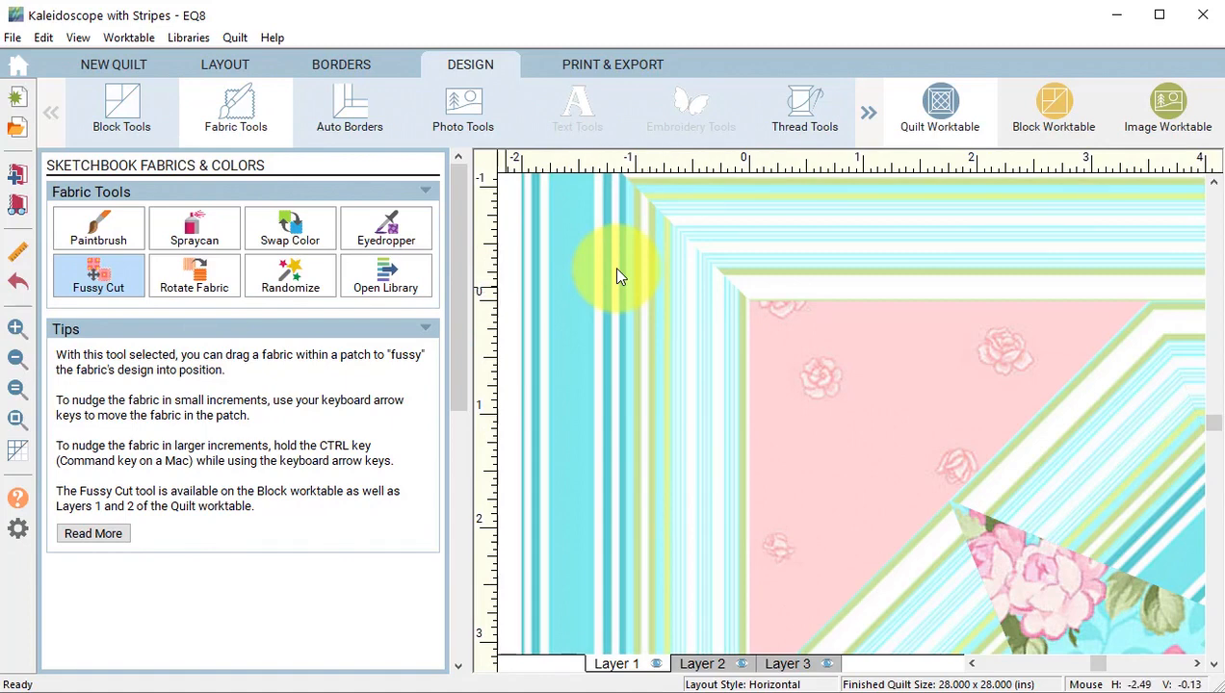
click(121, 287)
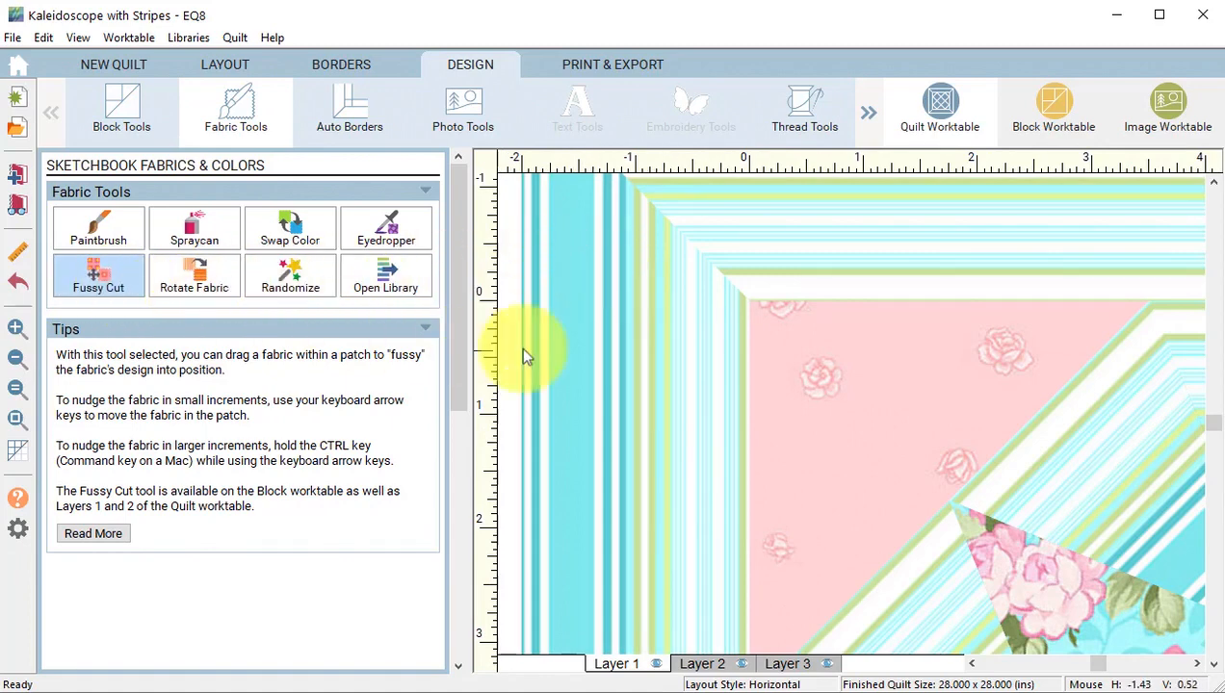
drag(640, 366, 617, 343)
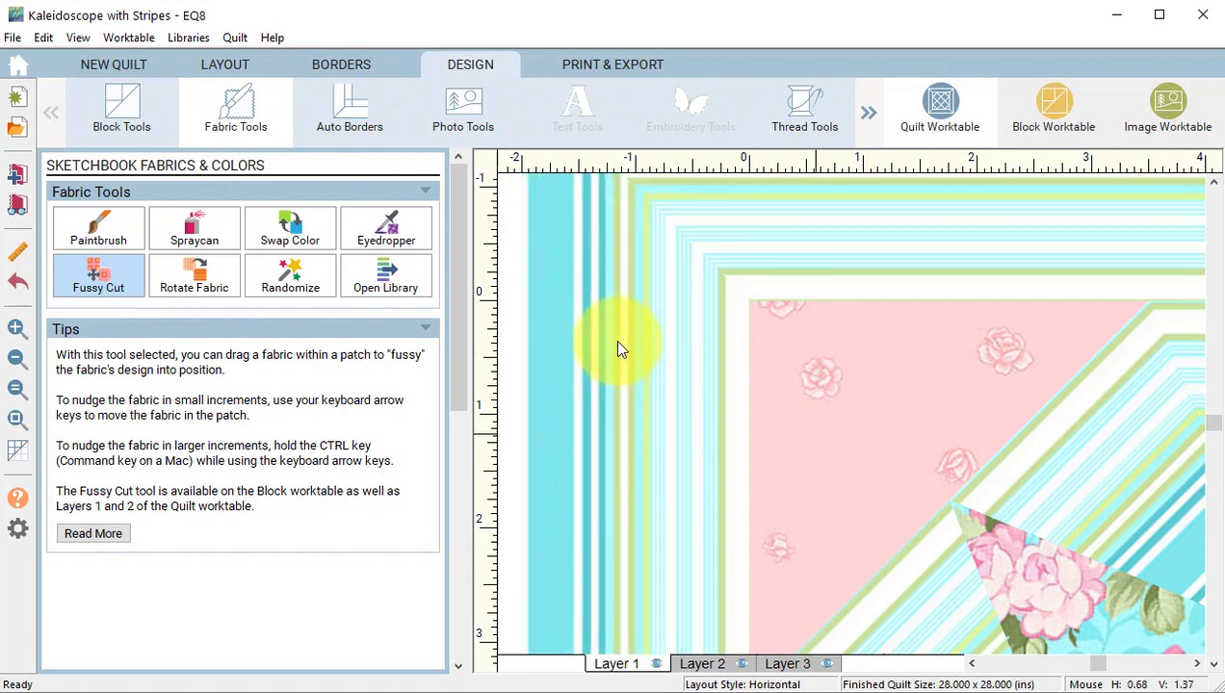
Fussy cut the right and bottom borders so their stripes line up at the upper-right and lower-right mitered corners
drag(1011, 664, 1149, 664)
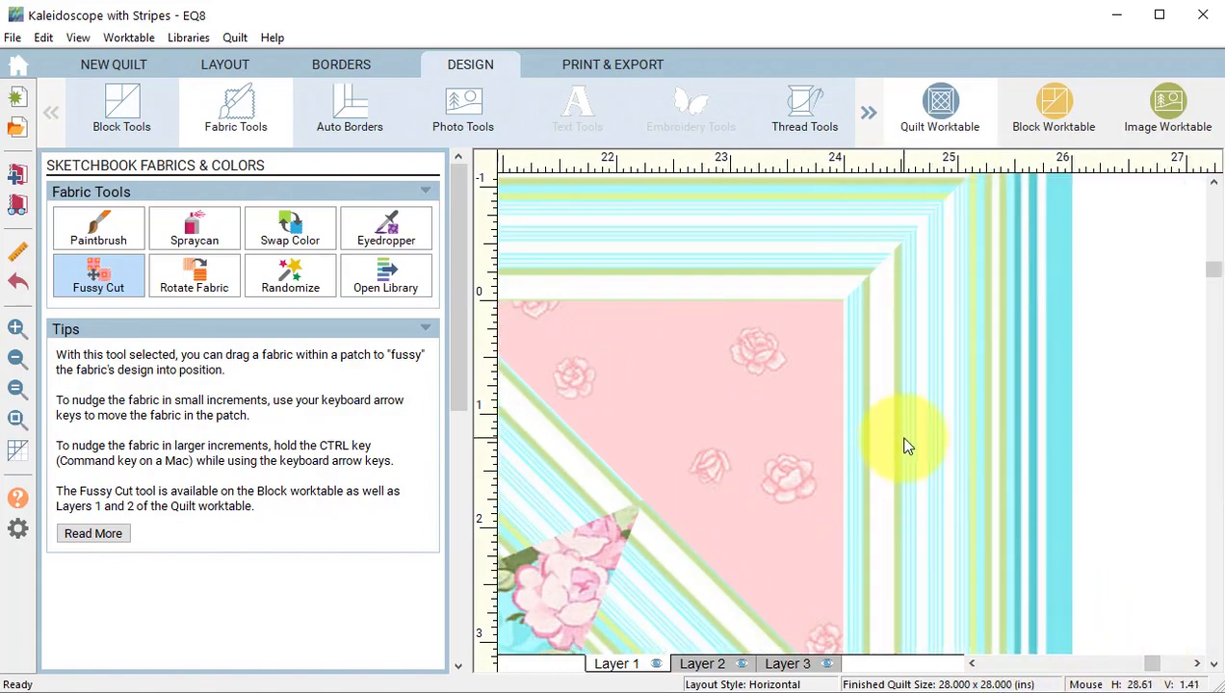
drag(903, 445, 880, 484)
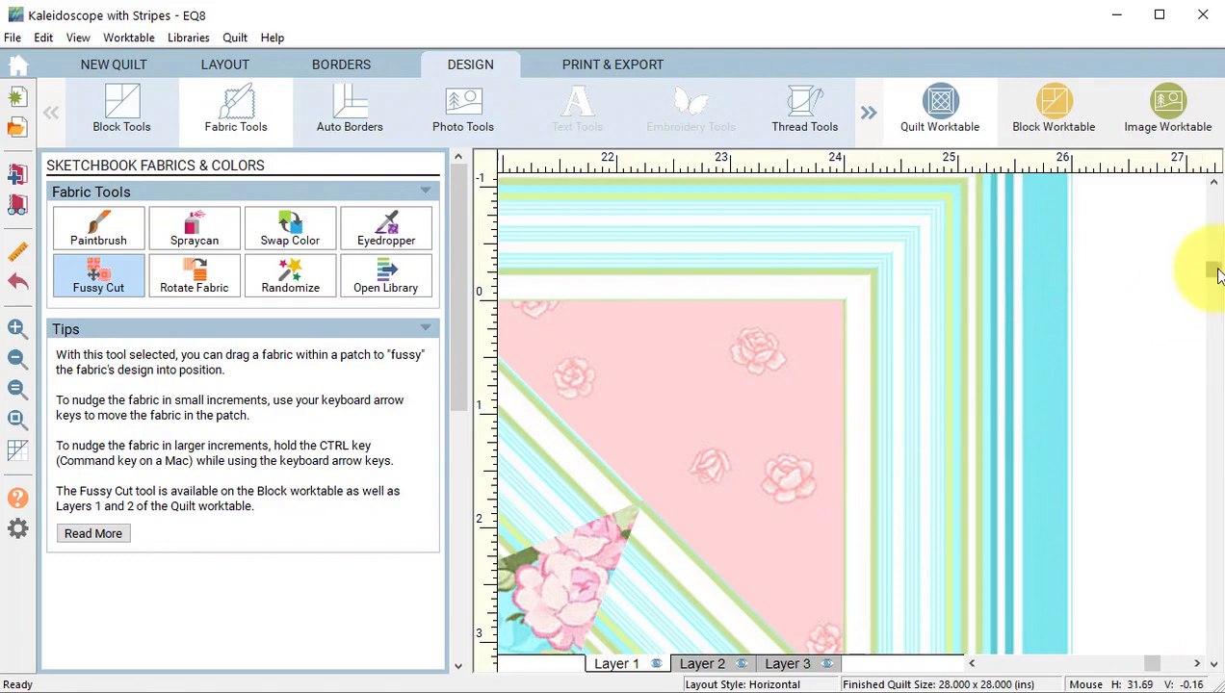
drag(1212, 270, 1211, 599)
drag(837, 467, 838, 470)
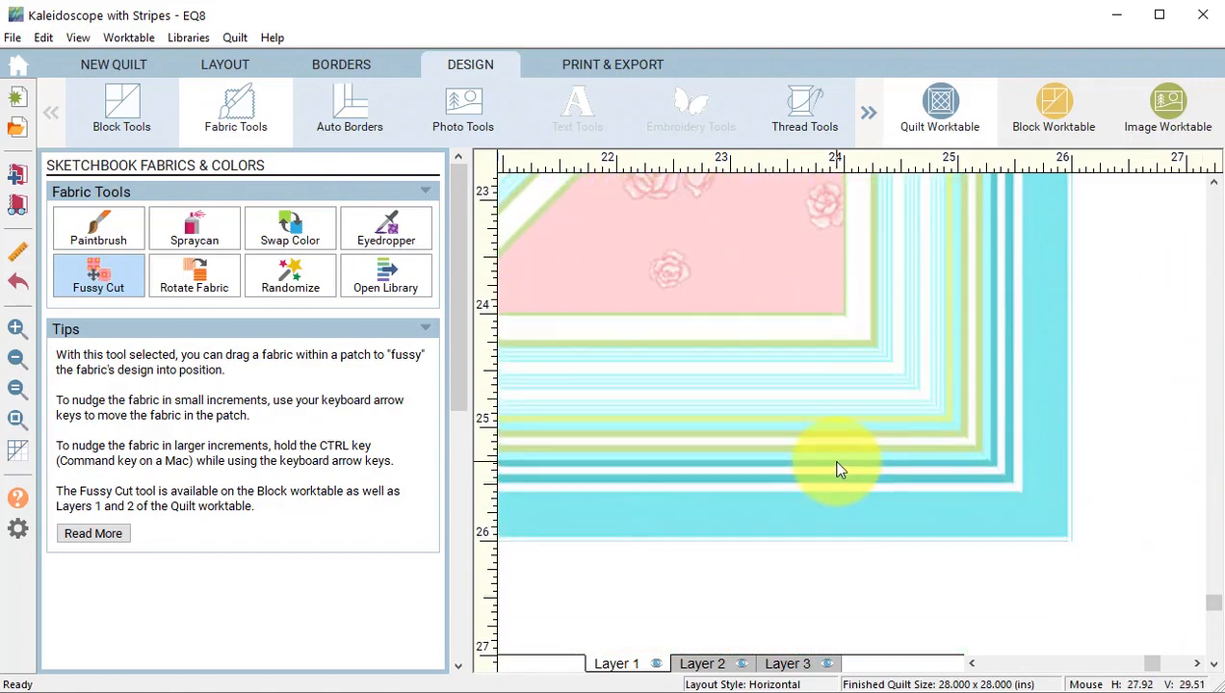
Check the stripe alignment at the lower-left mitered corner and add the bordered quilt to the project sketchbook
drag(1148, 663, 1003, 665)
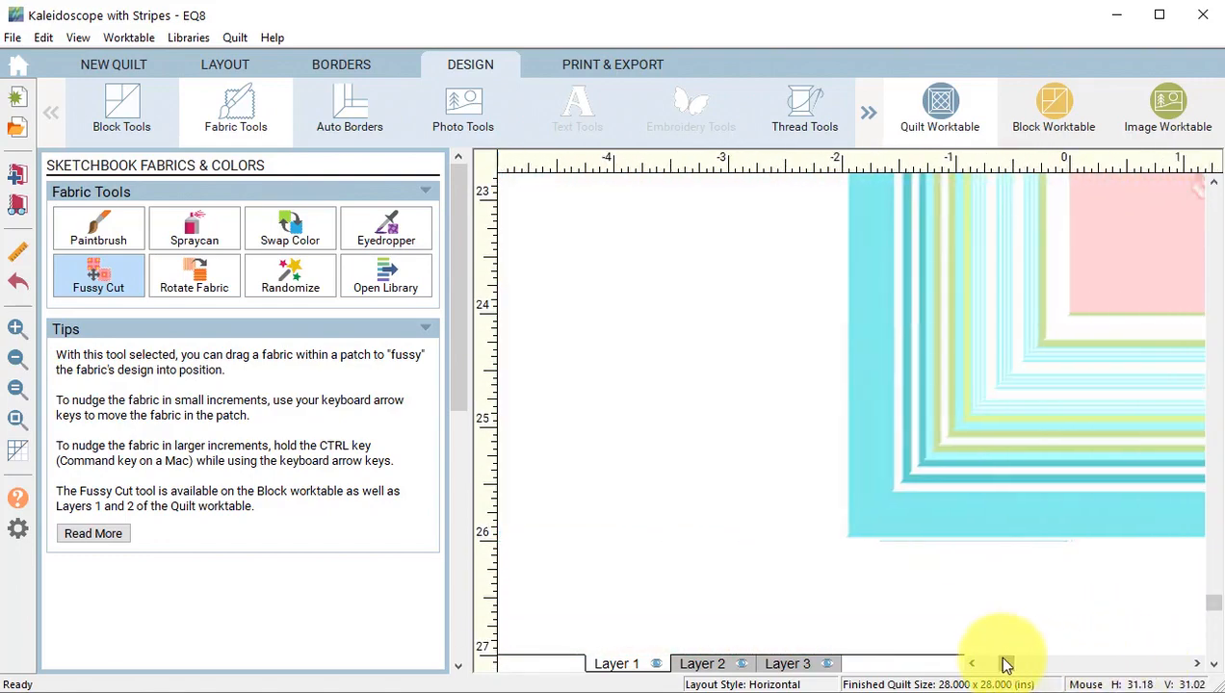
click(17, 388)
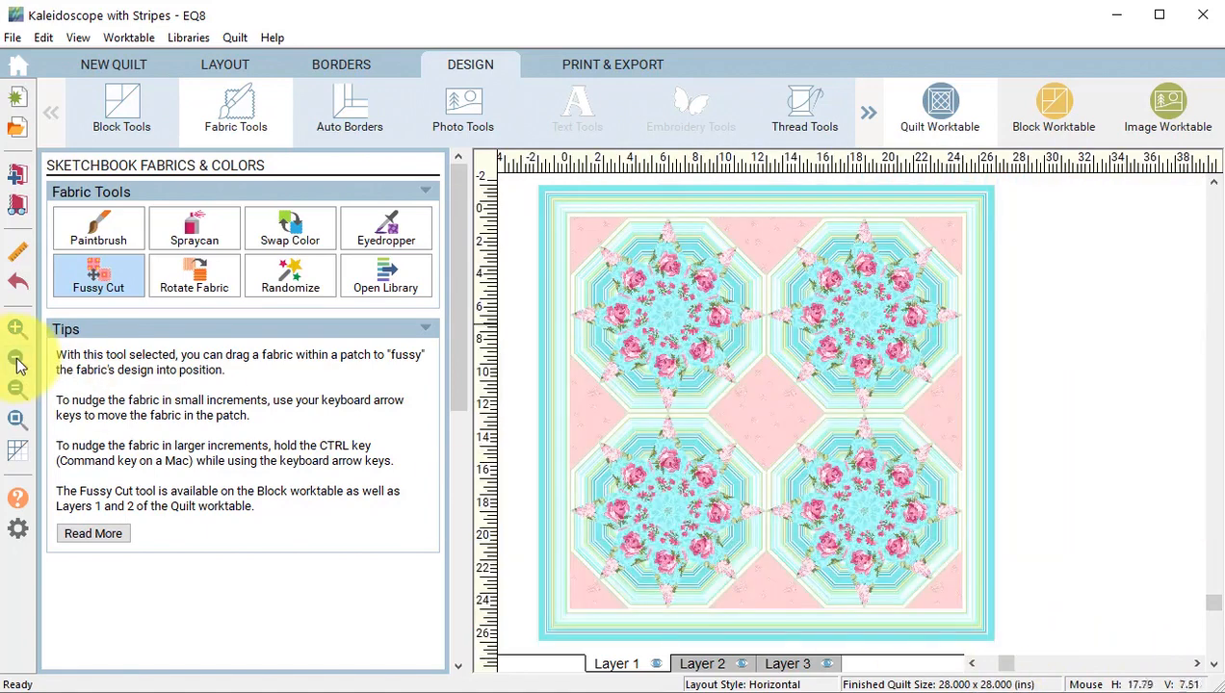
click(12, 181)
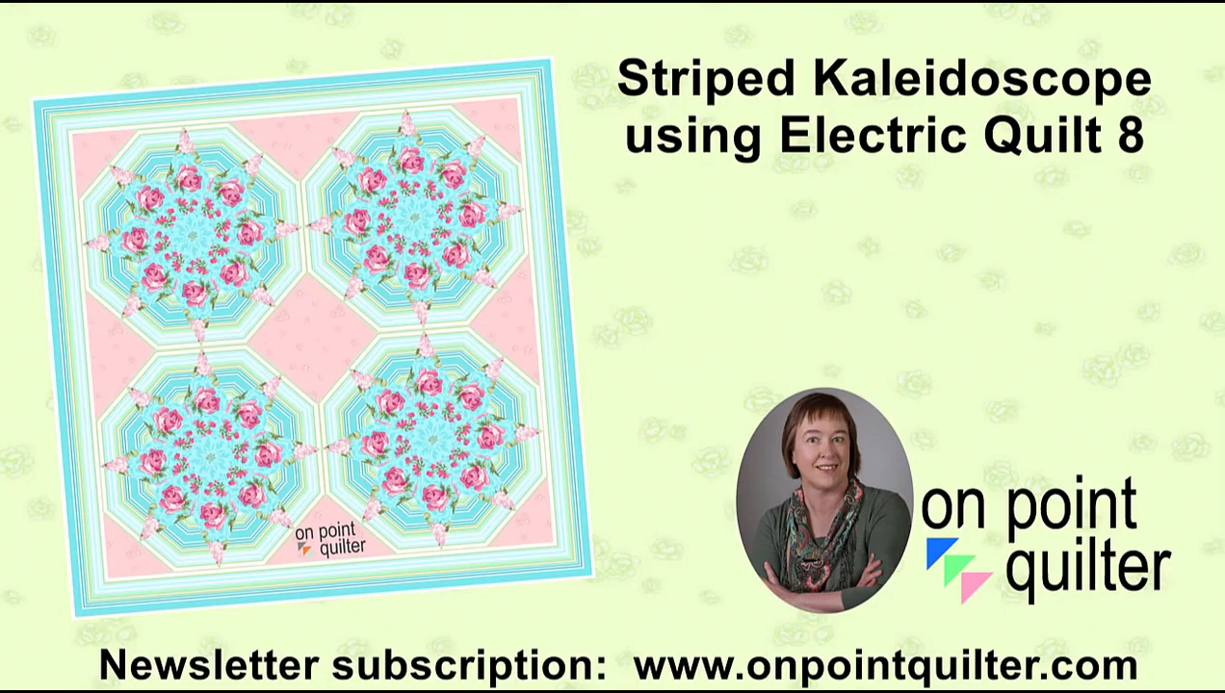